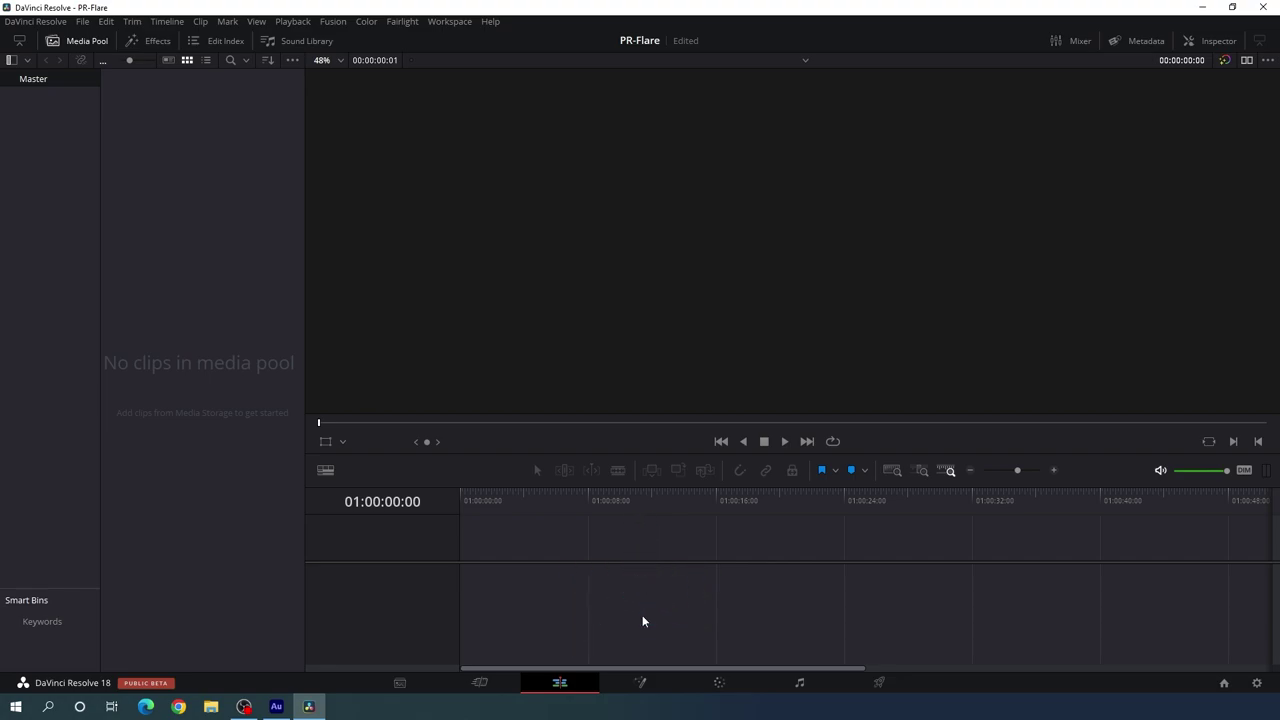
{"action": "right_click", "coordinate": [205, 258]}
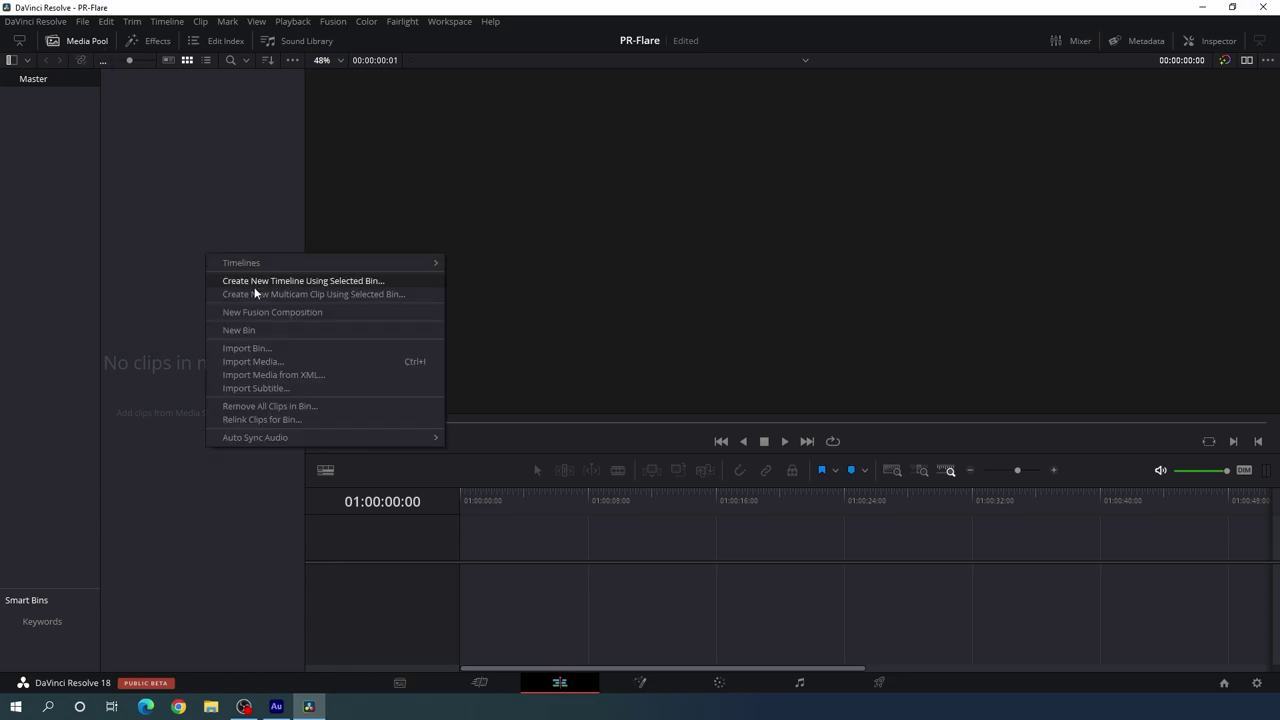
{"action": "left_click", "coordinate": [265, 362]}
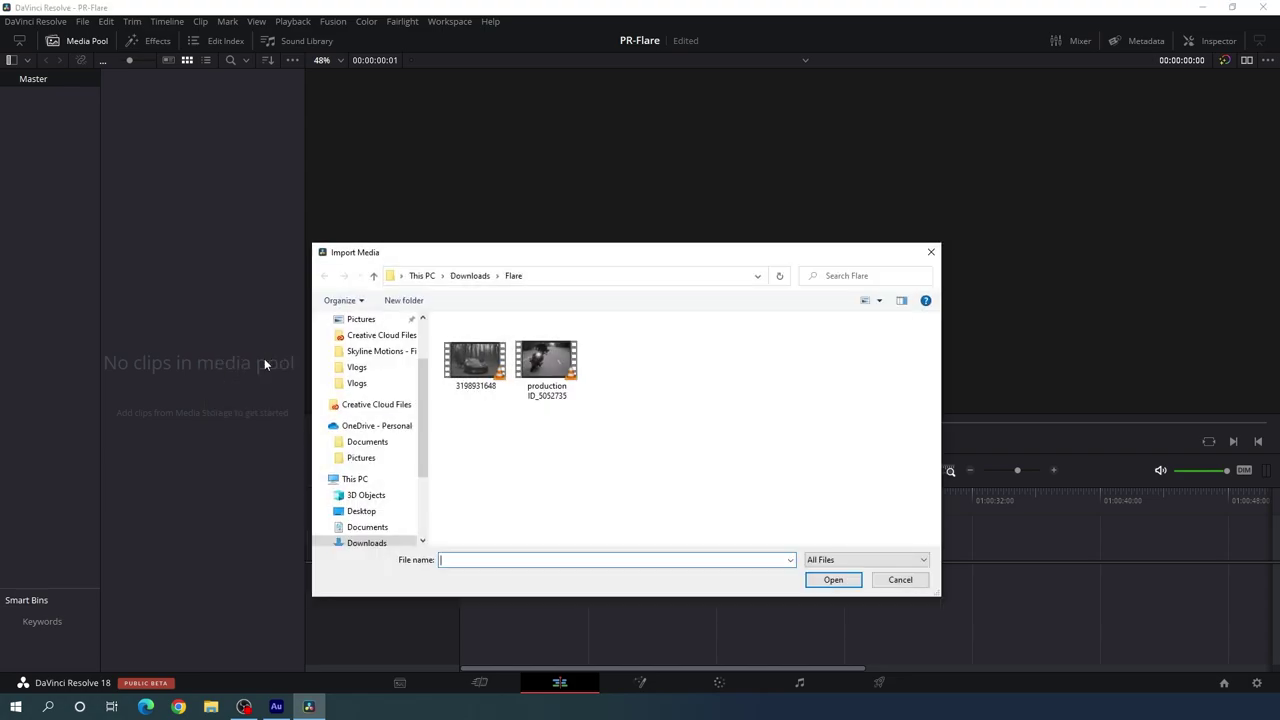
{"action": "left_click", "coordinate": [478, 378]}
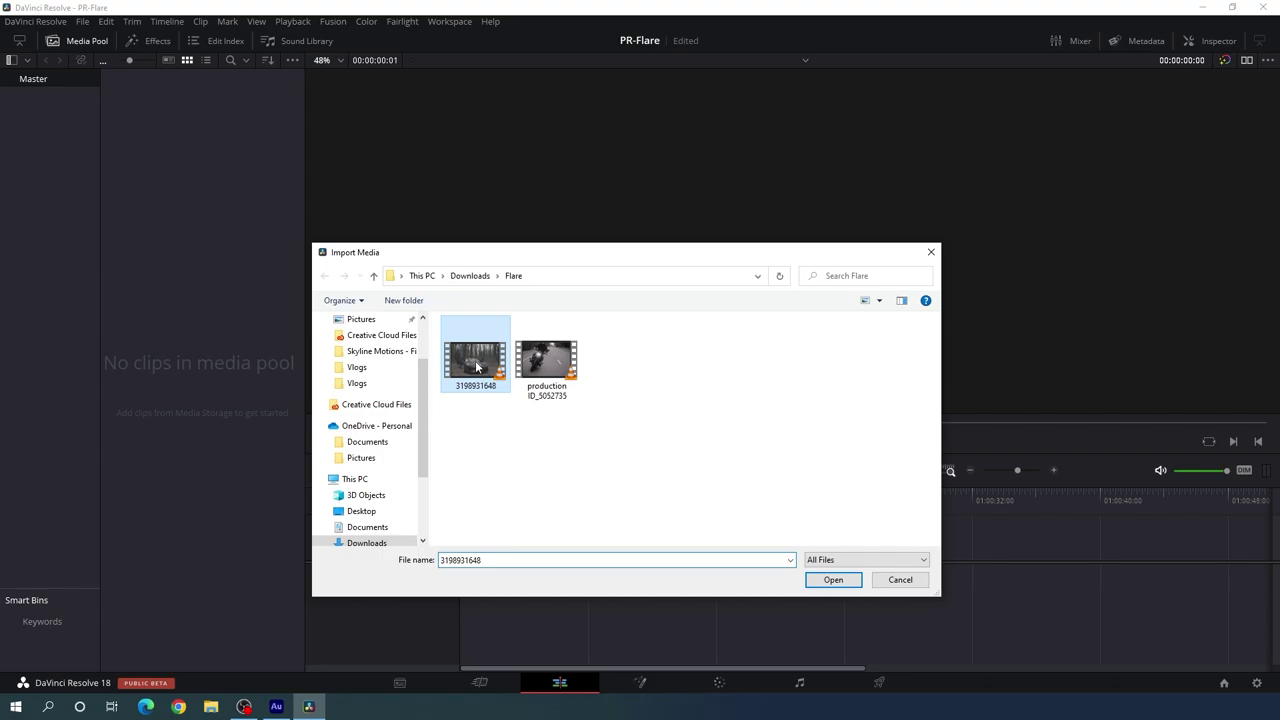
{"action": "left_click", "coordinate": [832, 581]}
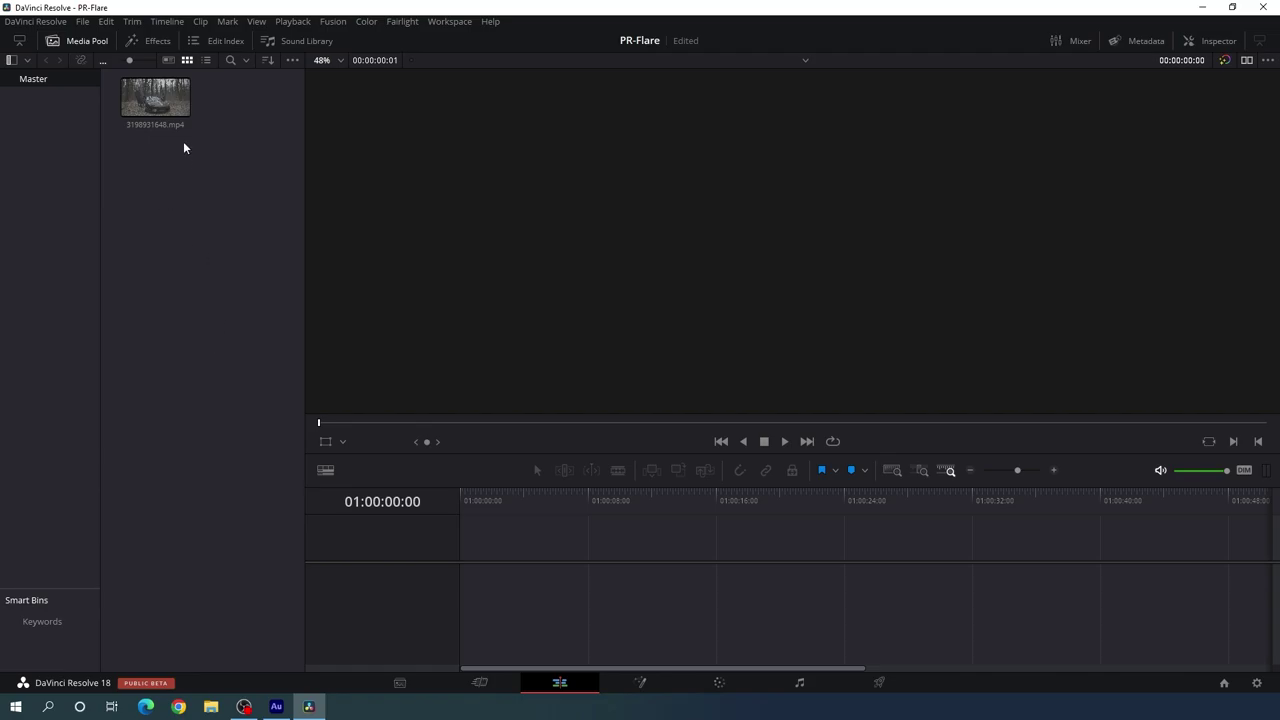
{"action": "left_click", "coordinate": [155, 97]}
{"action": "left_click_drag", "start_coordinate": [155, 97], "coordinate": [466, 580]}
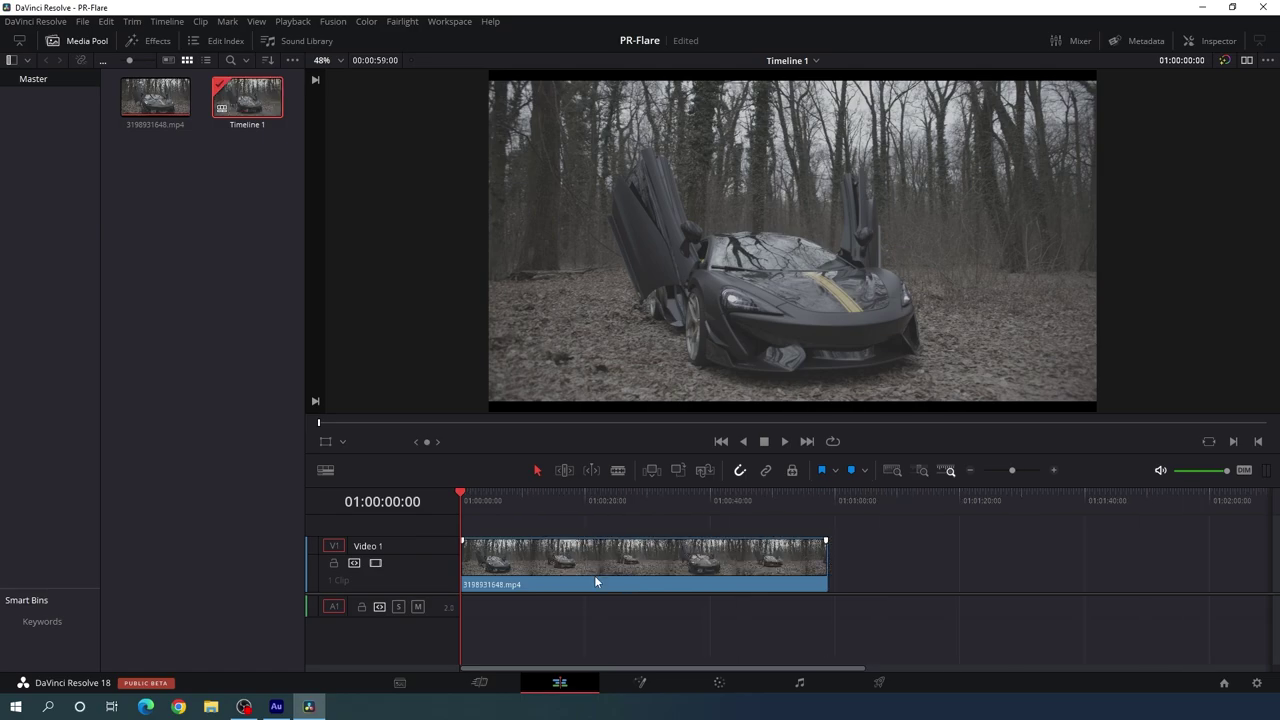
- Split the clip at 01:00:25:21 and delete the part before the cut
{"action": "scroll", "coordinate": [580, 570], "scroll_direction": "up", "scroll_amount": 2}
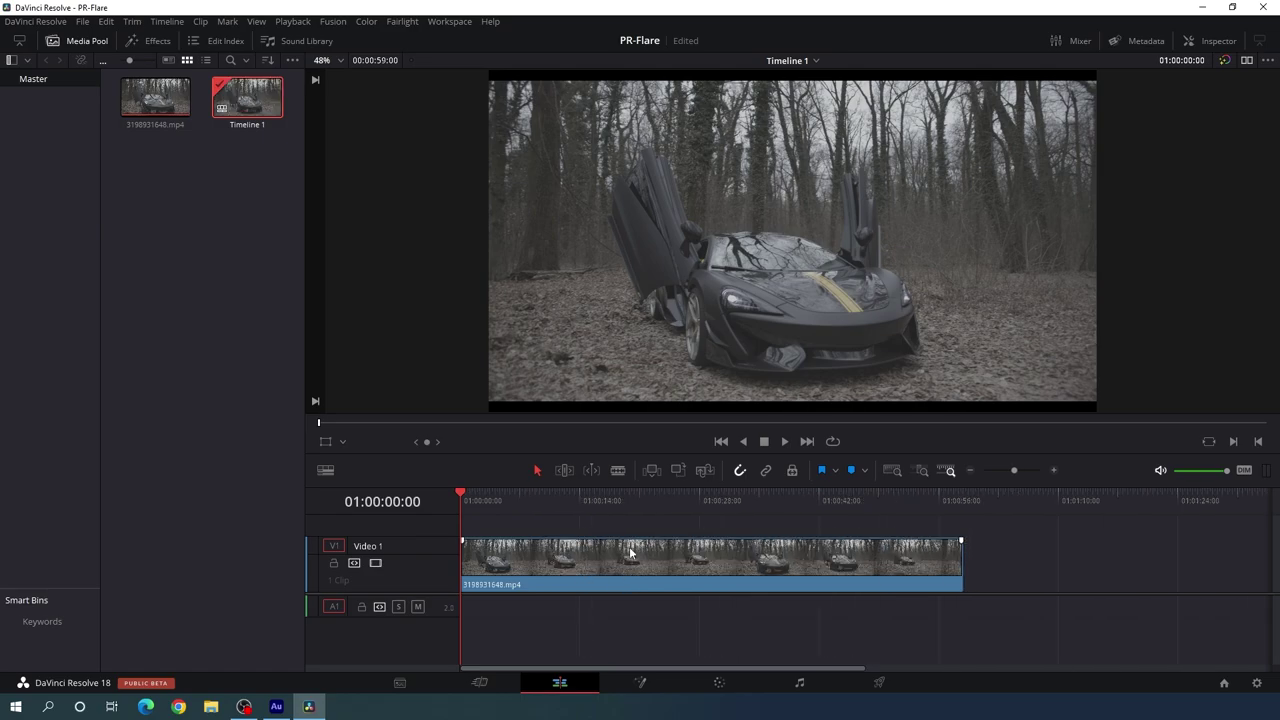
{"action": "left_click_drag", "start_coordinate": [515, 494], "coordinate": [681, 494]}
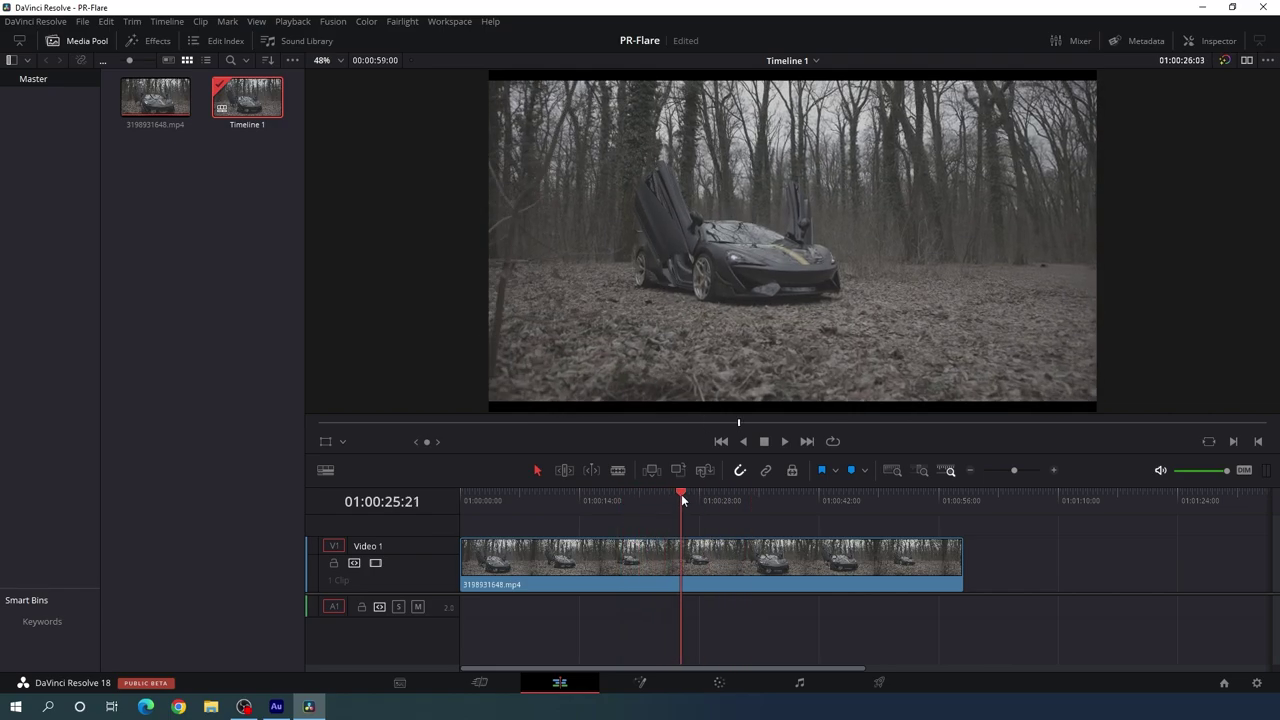
{"action": "left_click", "coordinate": [618, 470]}
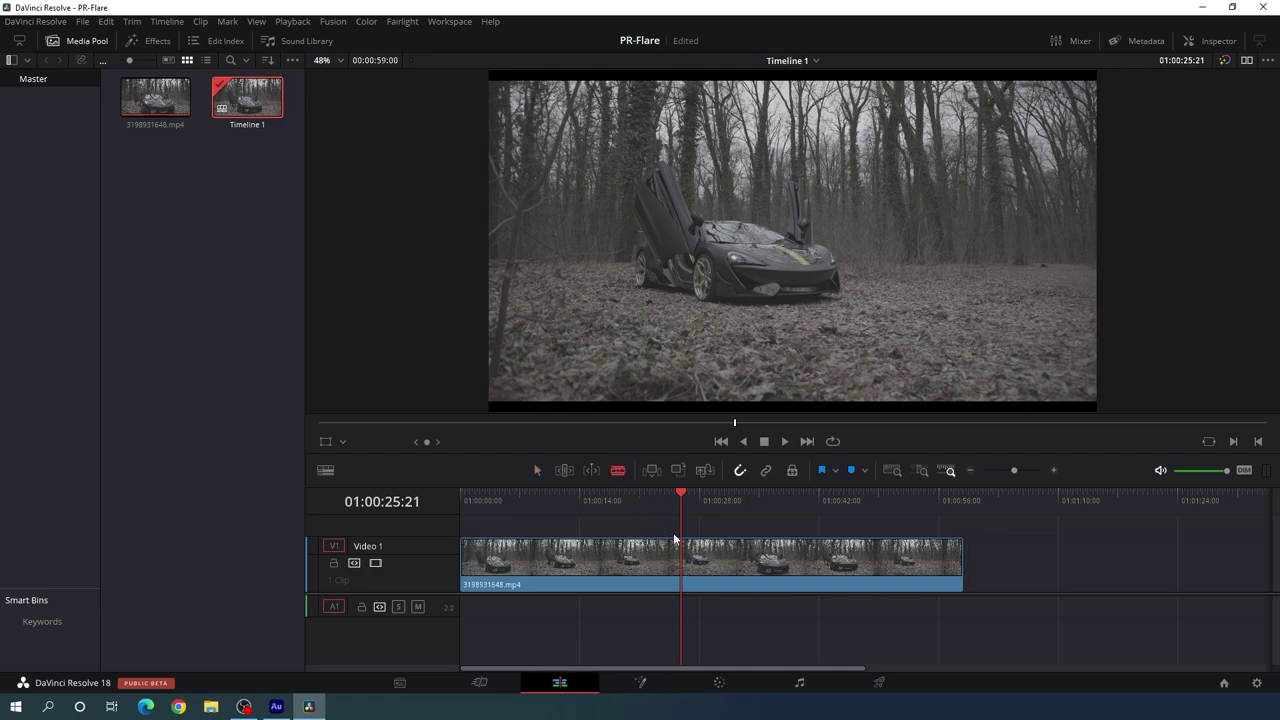
{"action": "left_click", "coordinate": [681, 560]}
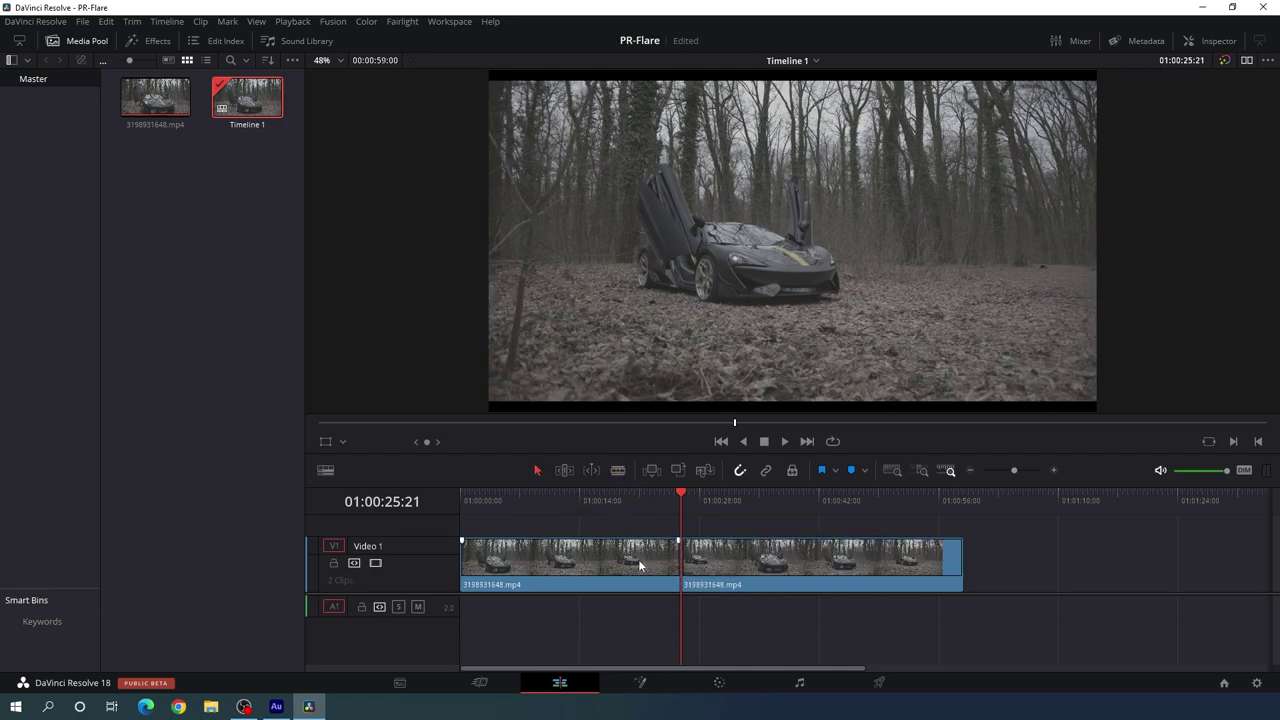
{"action": "left_click", "coordinate": [638, 559]}
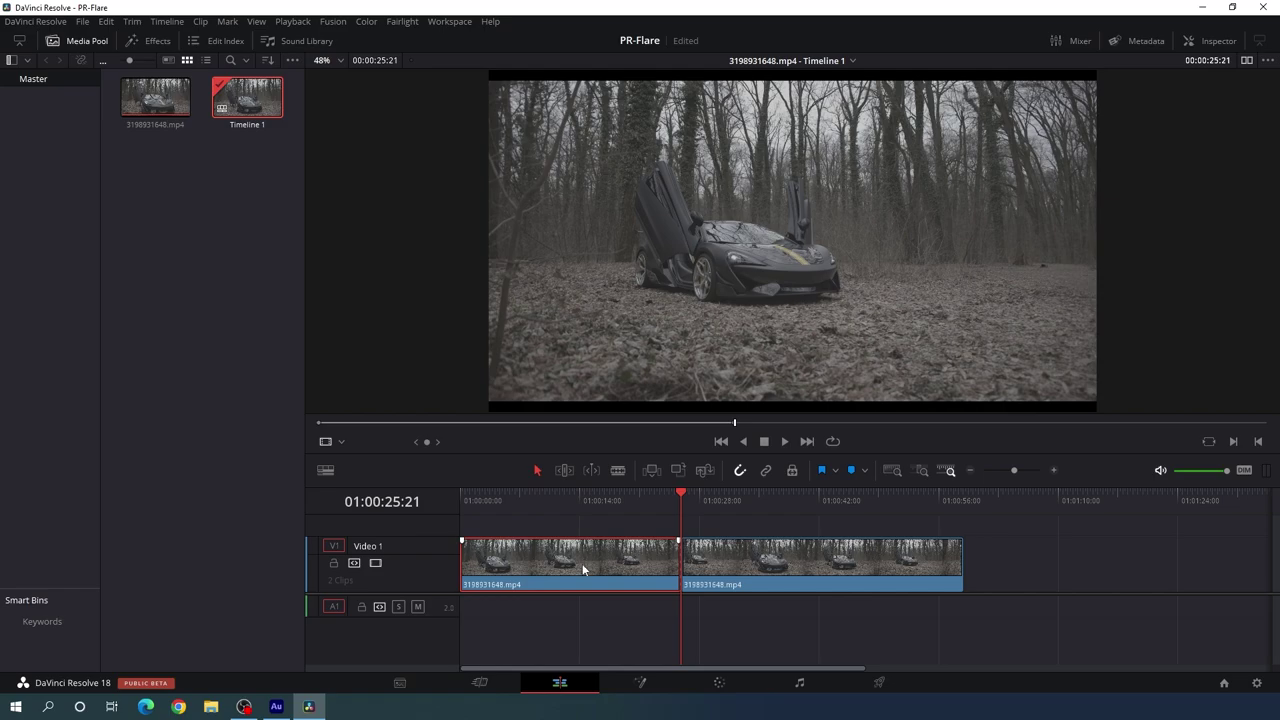
{"action": "key", "text": "Delete"}
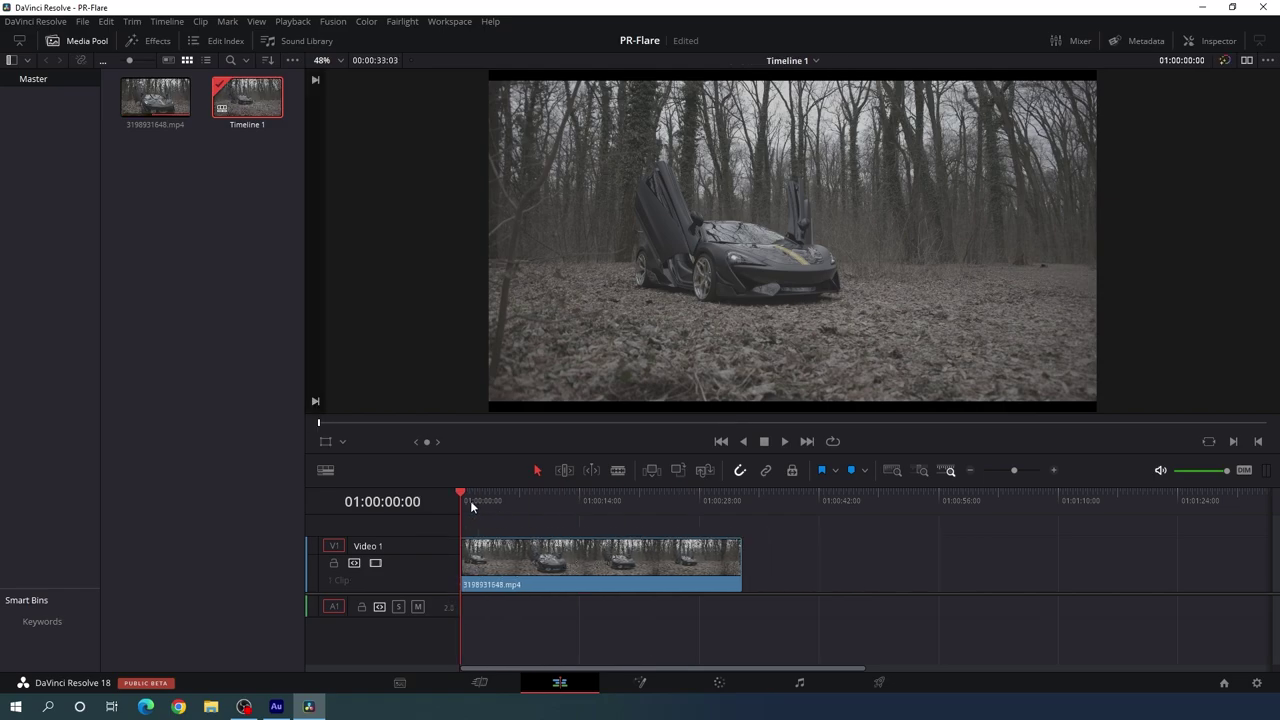
- Split the remaining clip at 01:00:15:00 and delete the part after the cut
{"action": "left_click_drag", "start_coordinate": [470, 500], "coordinate": [588, 504]}
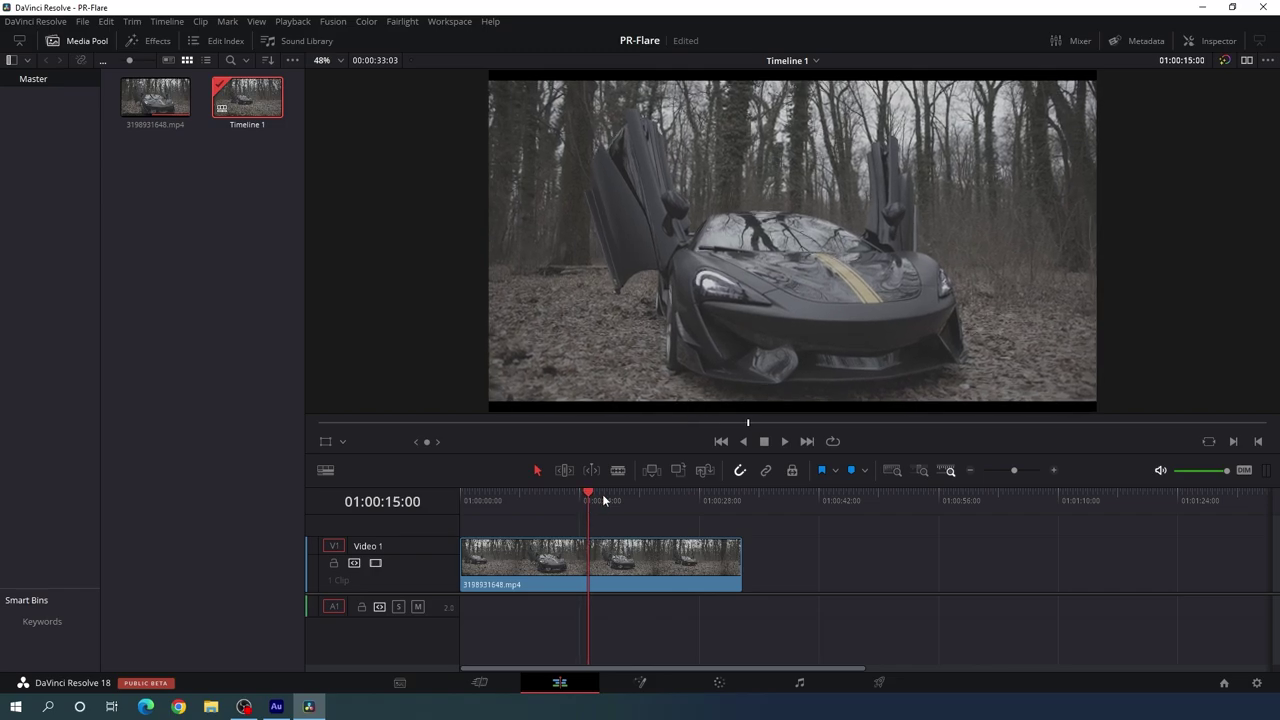
{"action": "left_click", "coordinate": [621, 471]}
{"action": "left_click", "coordinate": [588, 560]}
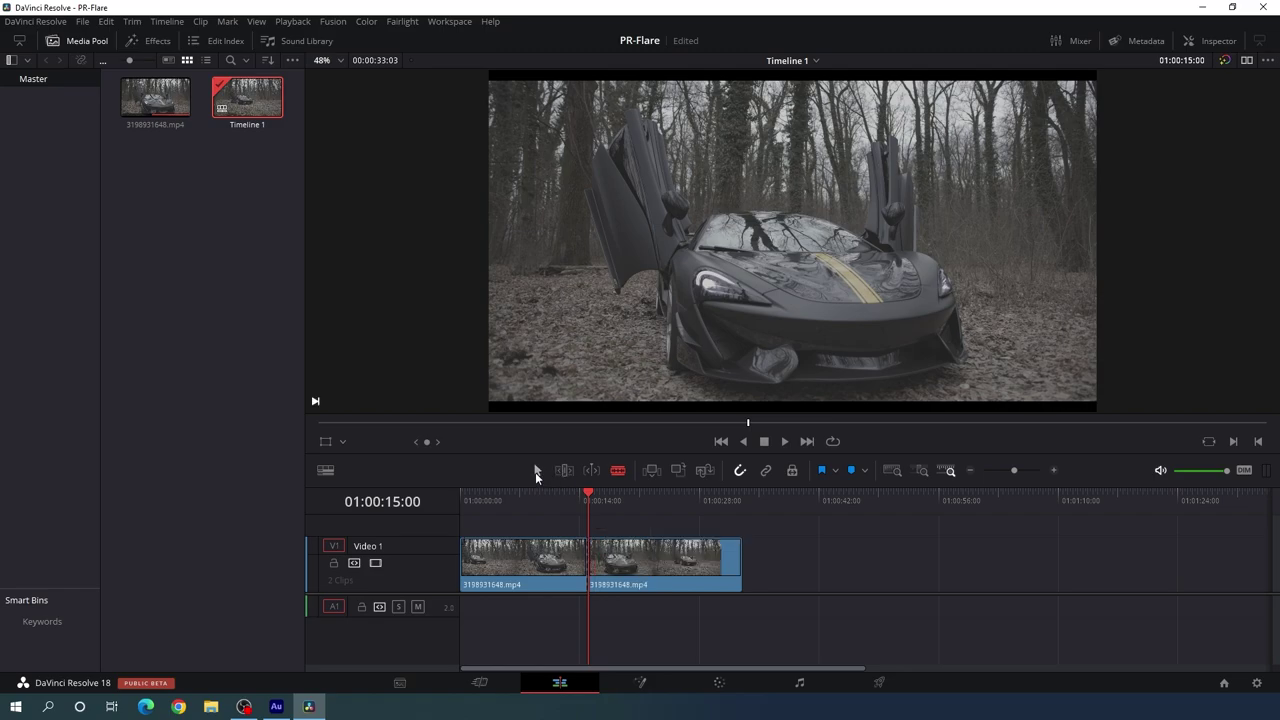
{"action": "left_click", "coordinate": [677, 549]}
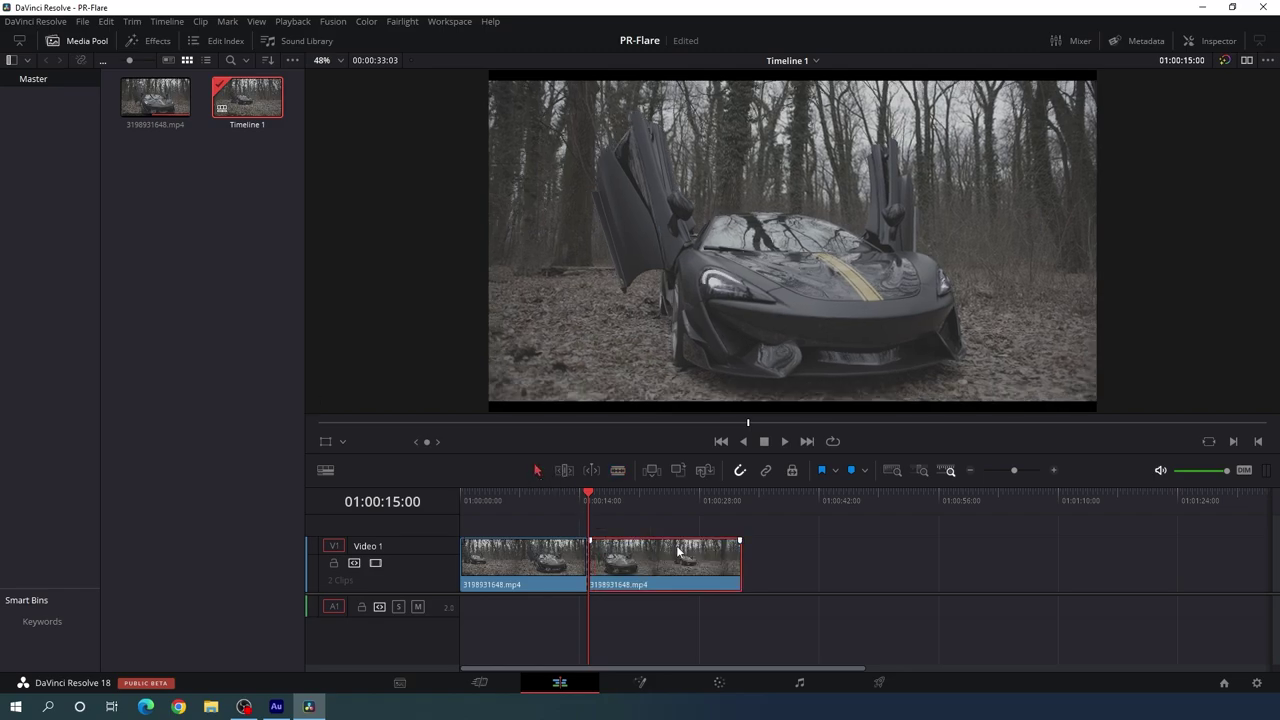
{"action": "key", "text": "Delete"}
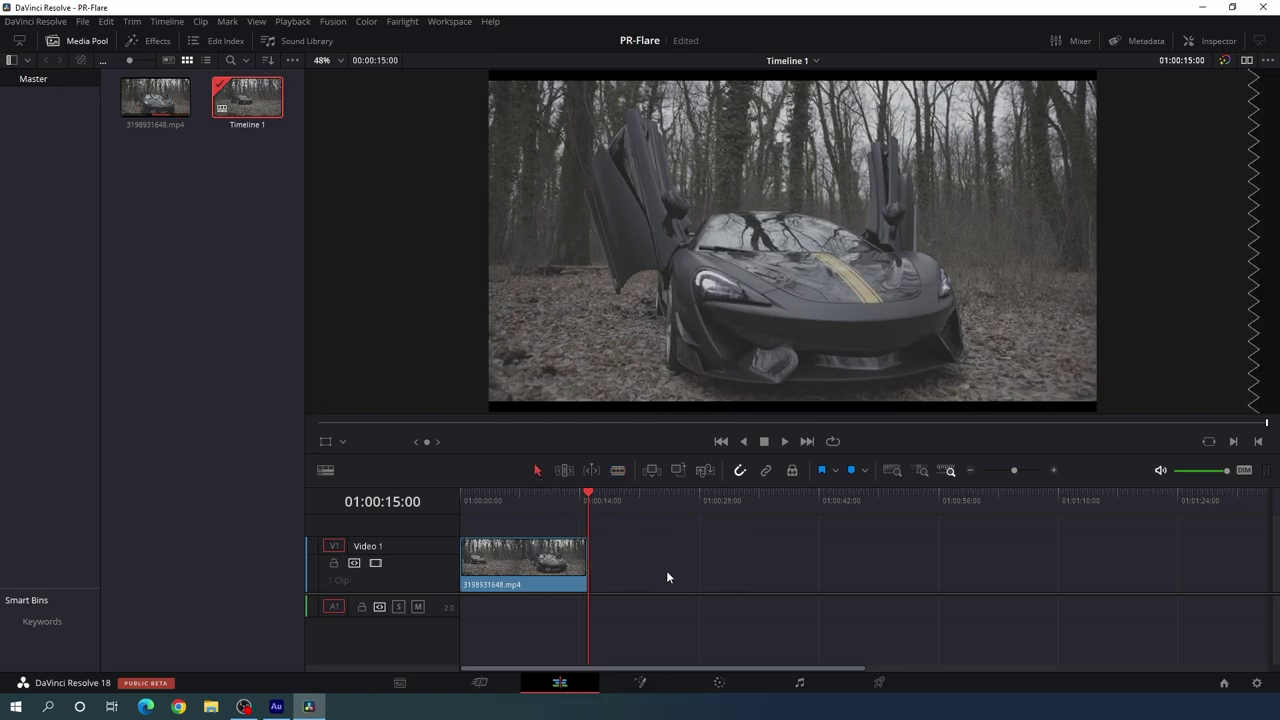
- Convert the trimmed clip to a Fusion clip and open it on the Fusion page at 01:00:09:23
{"action": "scroll", "coordinate": [704, 566], "scroll_direction": "up", "scroll_amount": 3}
{"action": "left_click", "coordinate": [538, 496]}
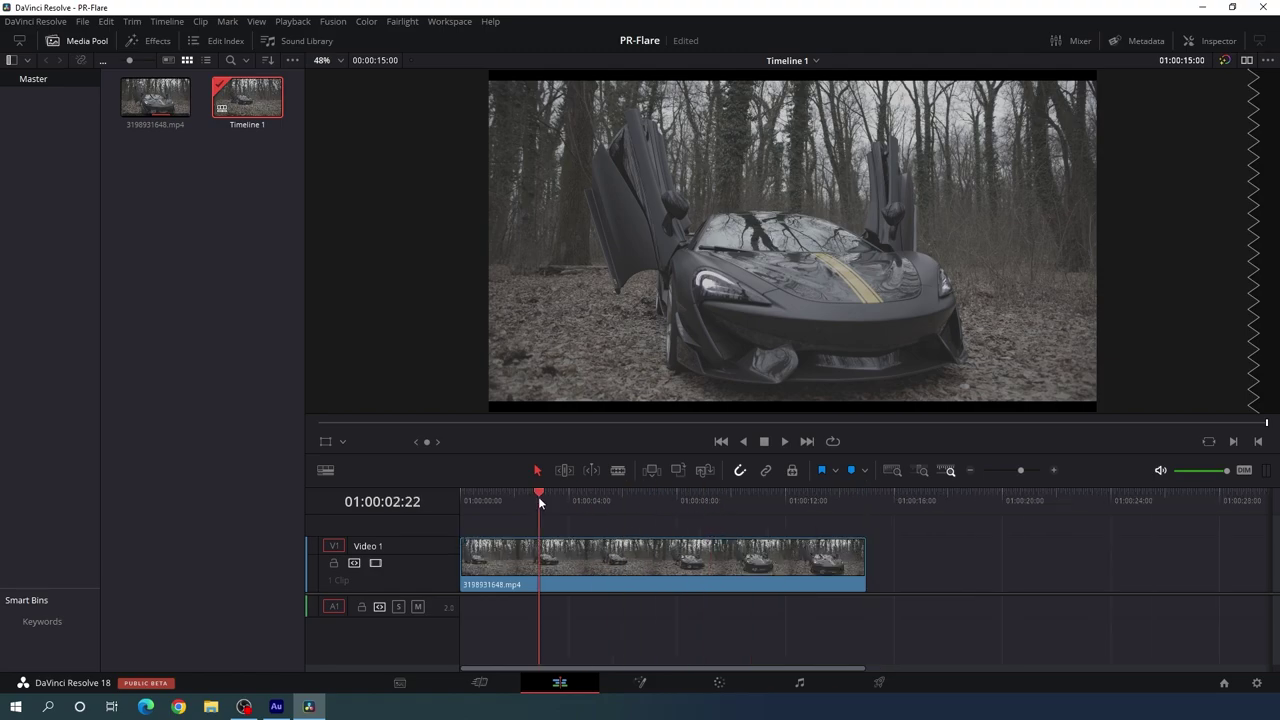
{"action": "left_click_drag", "start_coordinate": [538, 496], "coordinate": [735, 505]}
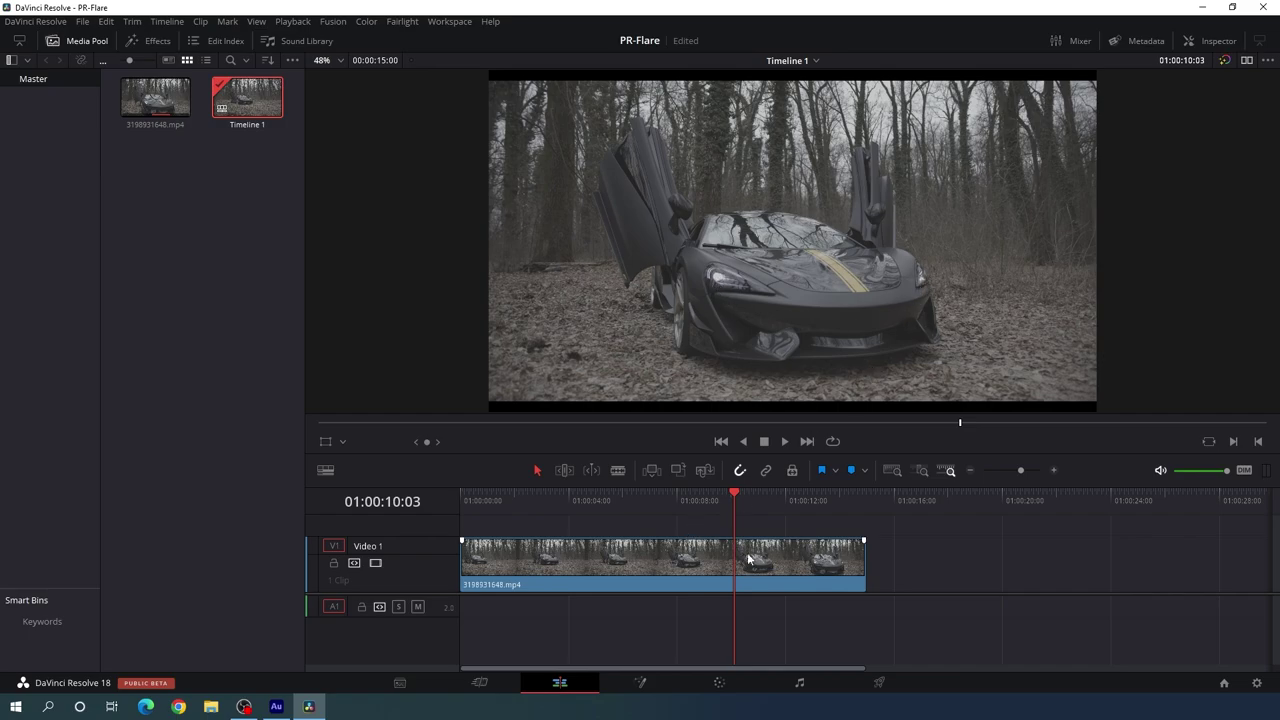
{"action": "right_click", "coordinate": [647, 562]}
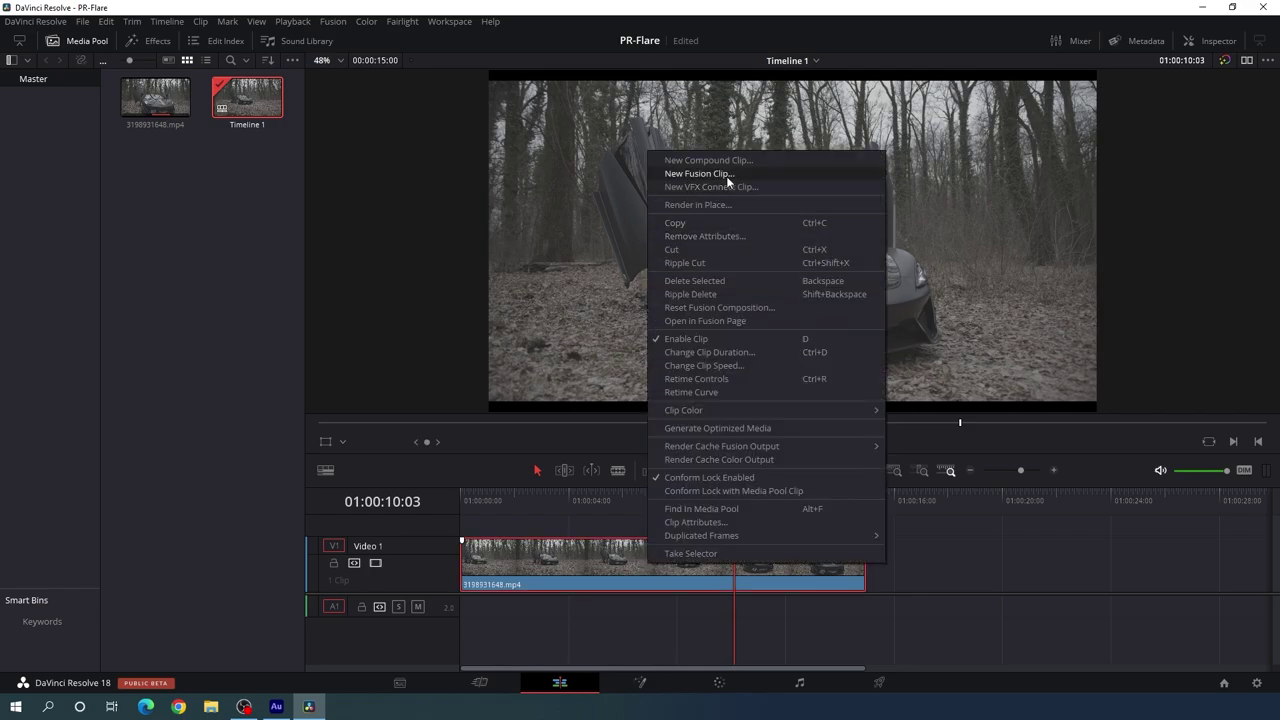
{"action": "left_click", "coordinate": [695, 173]}
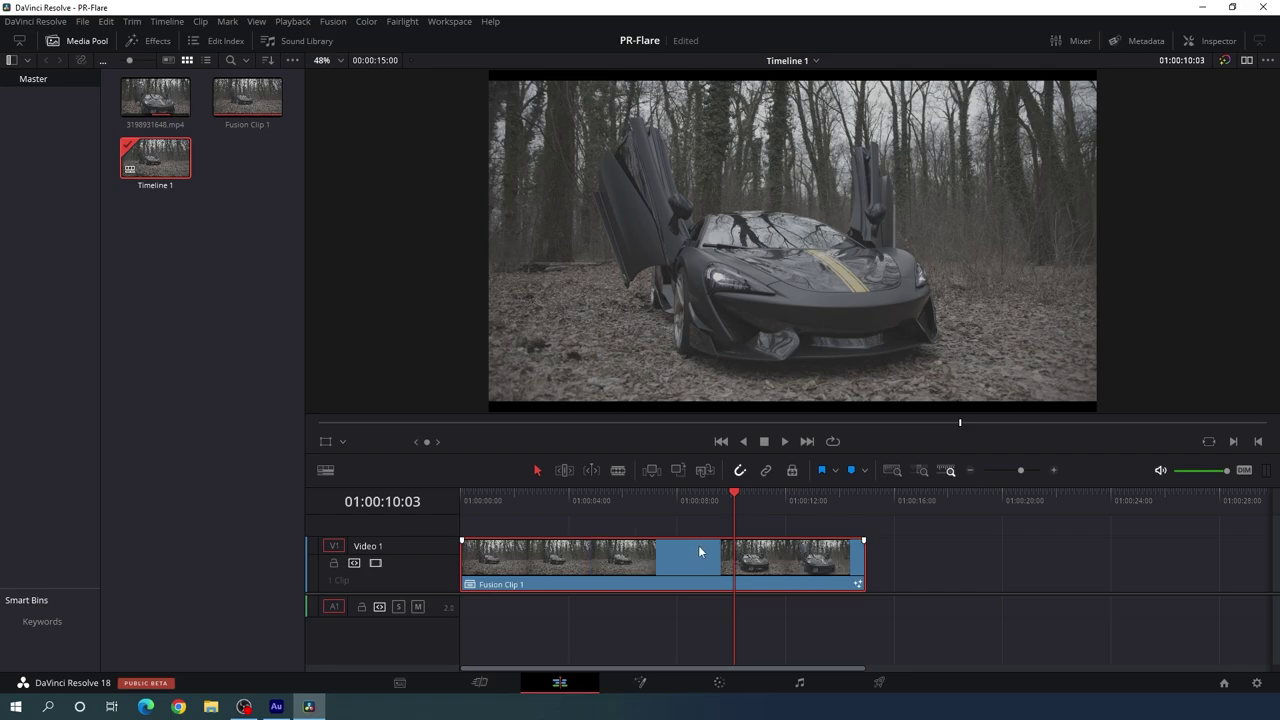
{"action": "mouse_move", "coordinate": [705, 499]}
{"action": "left_mouse_down"}
{"action": "mouse_move", "coordinate": [600, 499]}
{"action": "mouse_move", "coordinate": [730, 497]}
{"action": "left_mouse_up"}
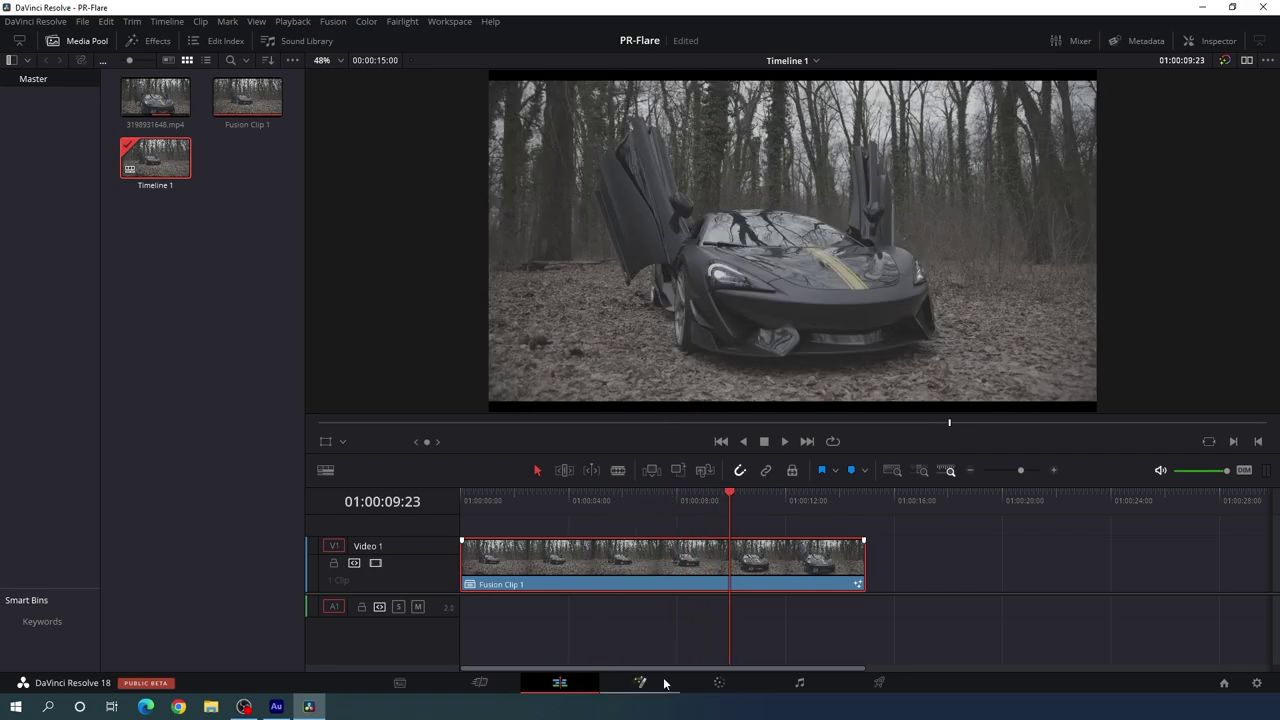
{"action": "left_click", "coordinate": [641, 684]}
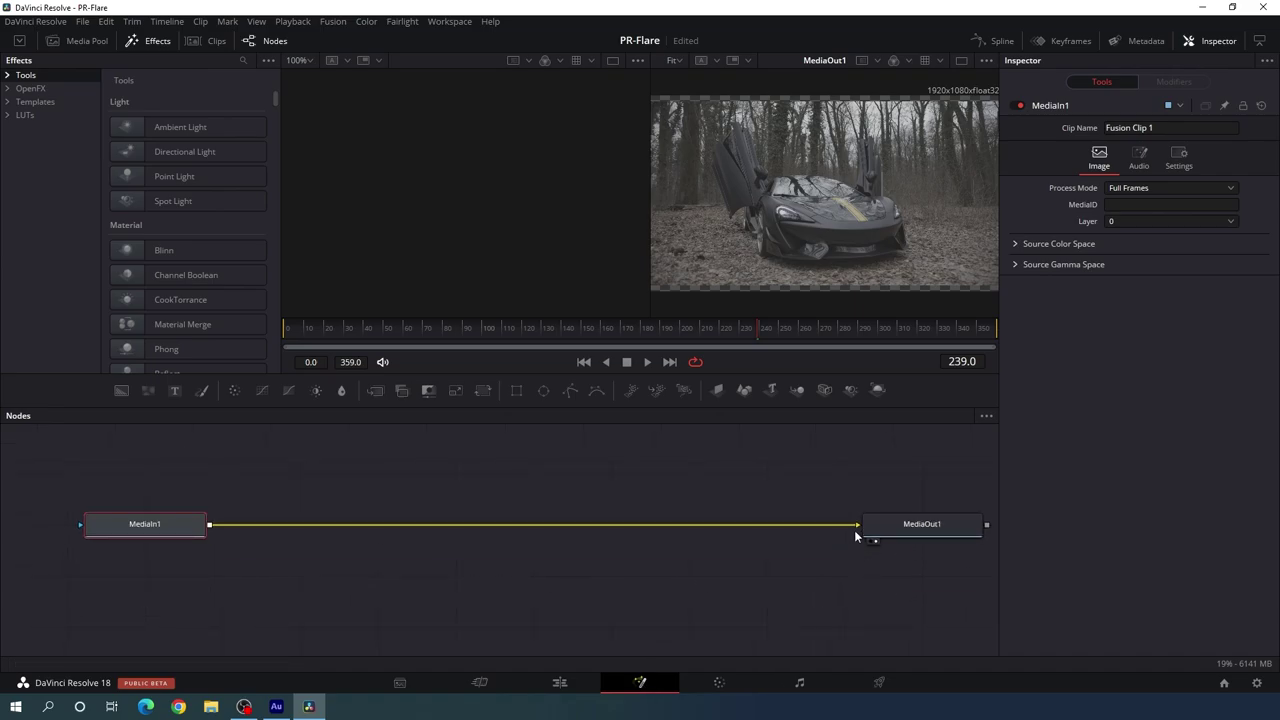
- Disconnect MediaIn1 from MediaOut1 and display MediaIn1 in both viewers
{"action": "left_click_drag", "start_coordinate": [856, 526], "coordinate": [424, 549]}
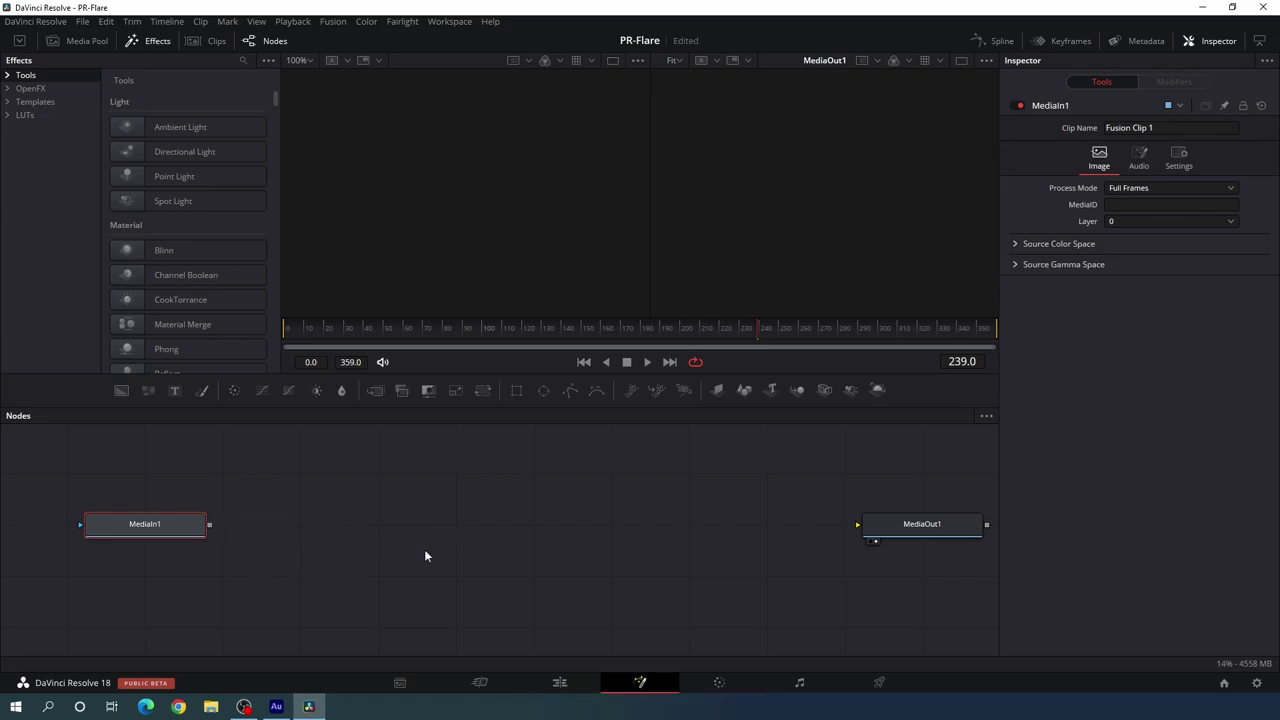
{"action": "left_click_drag", "start_coordinate": [171, 563], "coordinate": [572, 192]}
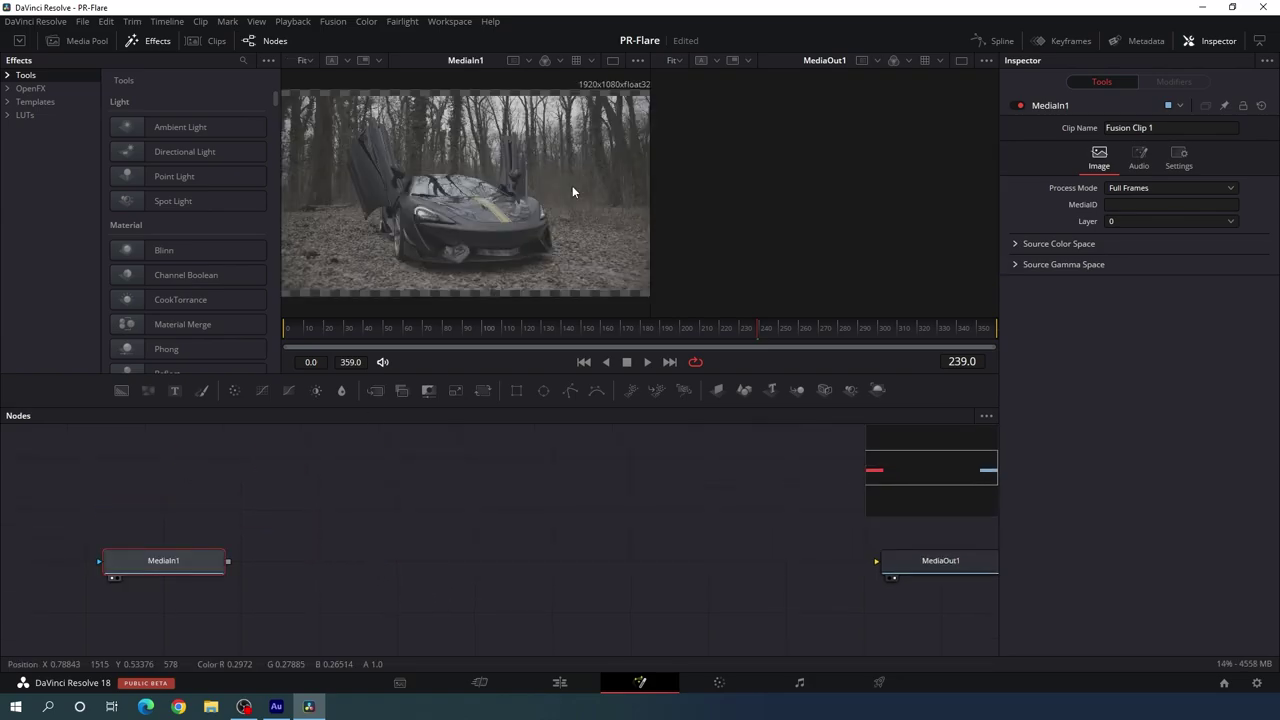
{"action": "left_click_drag", "start_coordinate": [163, 560], "coordinate": [716, 217]}
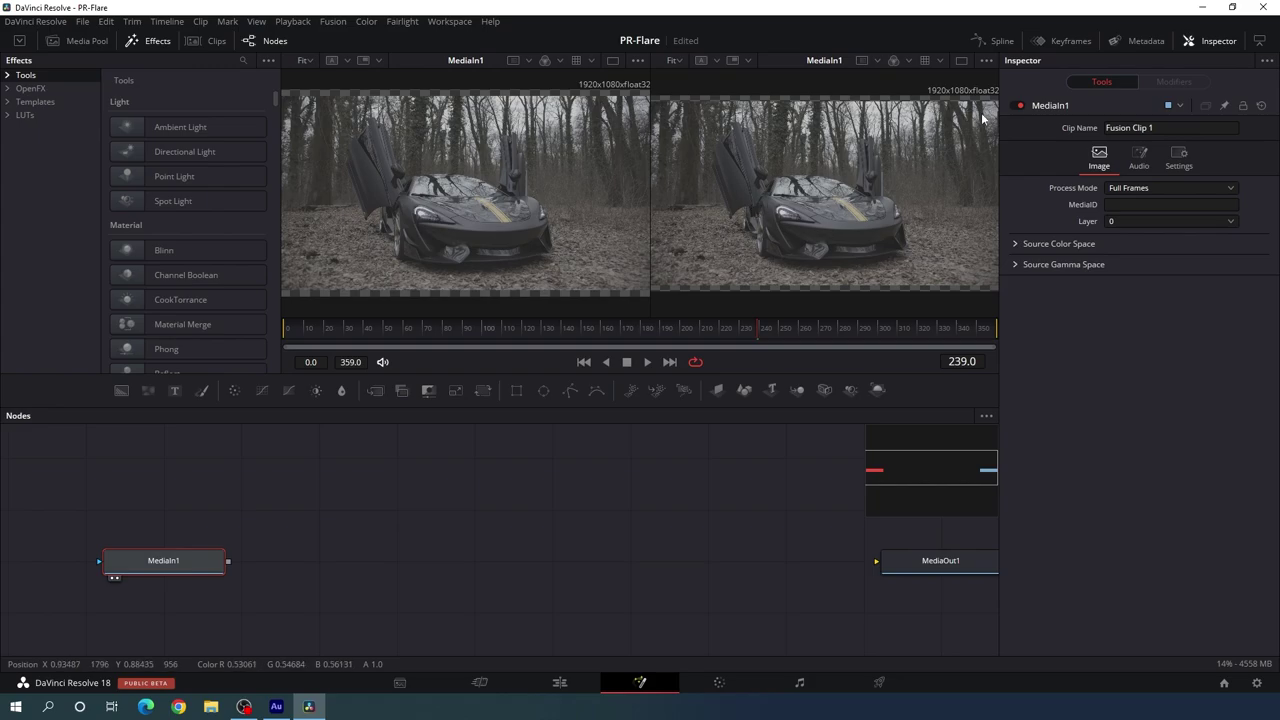
- Switch to a single, taller viewer and hide the effects library to enlarge the workspace
{"action": "left_click", "coordinate": [962, 61]}
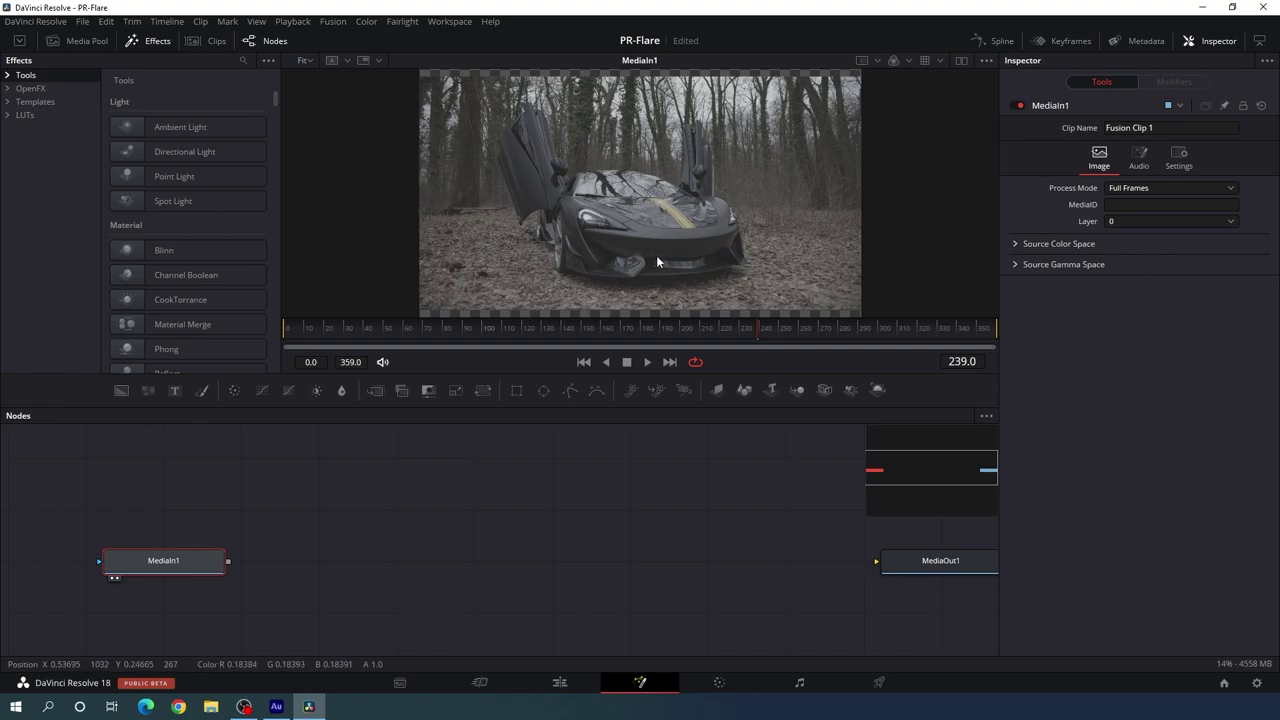
{"action": "left_click", "coordinate": [157, 43]}
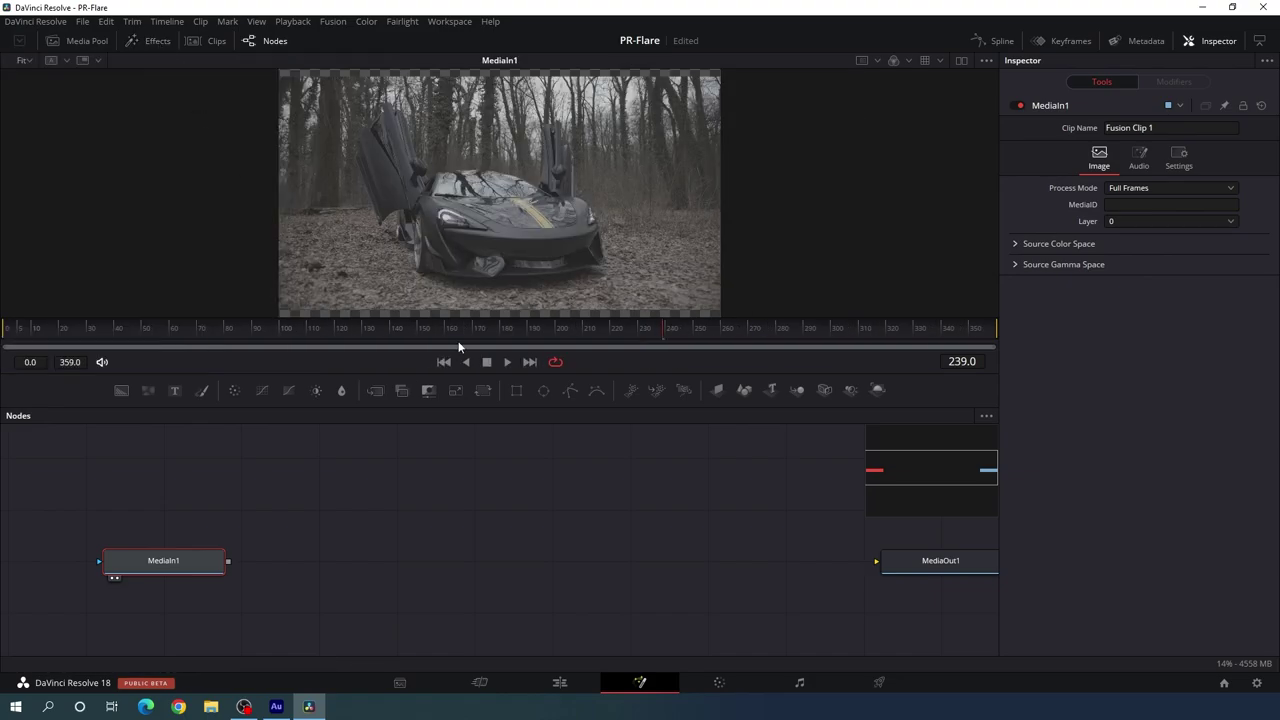
{"action": "left_click_drag", "start_coordinate": [505, 373], "coordinate": [508, 414]}
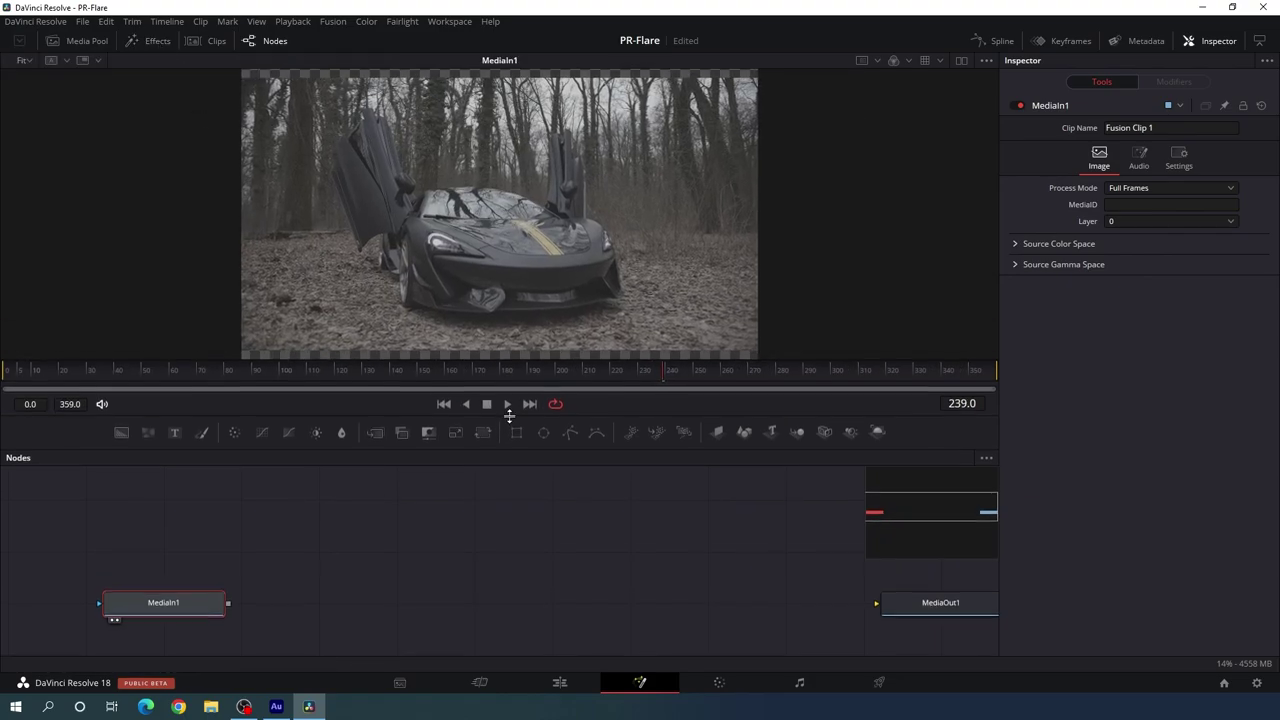
{"action": "left_click", "coordinate": [477, 519]}
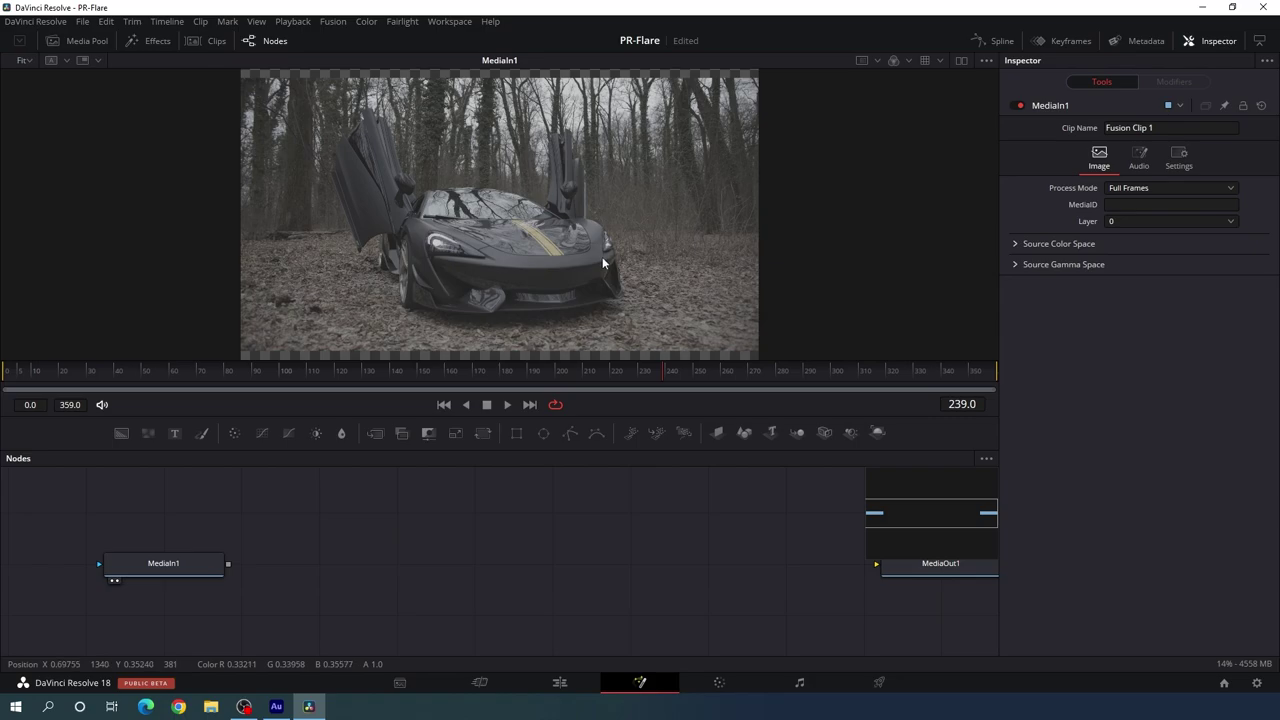
- Add a ColorCorrector node after MediaIn1 and display its output in the viewer
{"action": "left_click", "coordinate": [178, 567]}
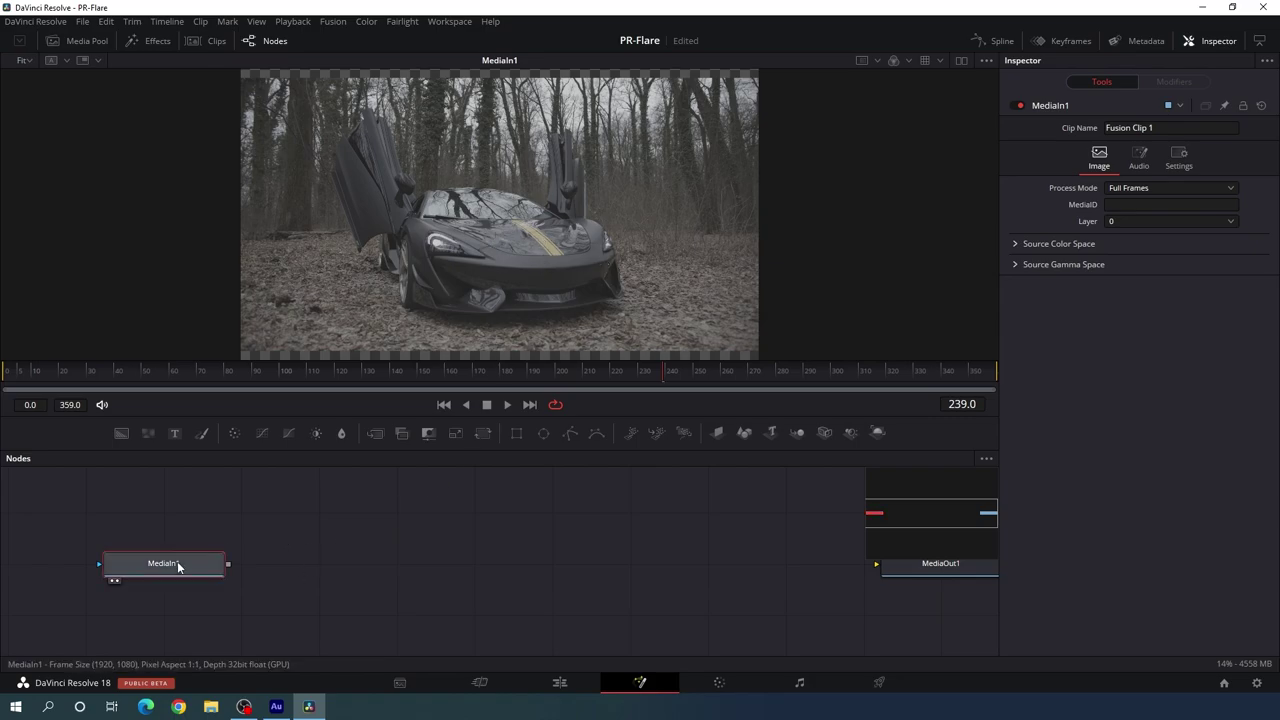
{"action": "left_click", "coordinate": [233, 434]}
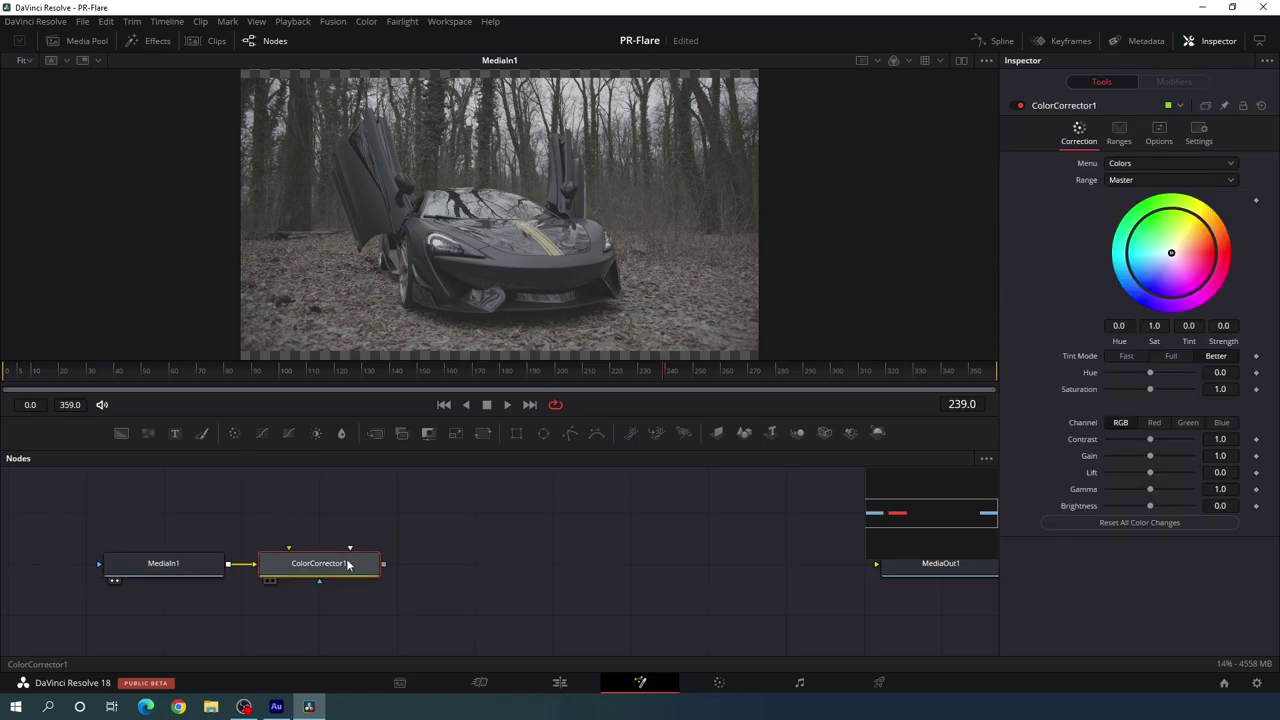
{"action": "left_click_drag", "start_coordinate": [296, 570], "coordinate": [418, 242]}
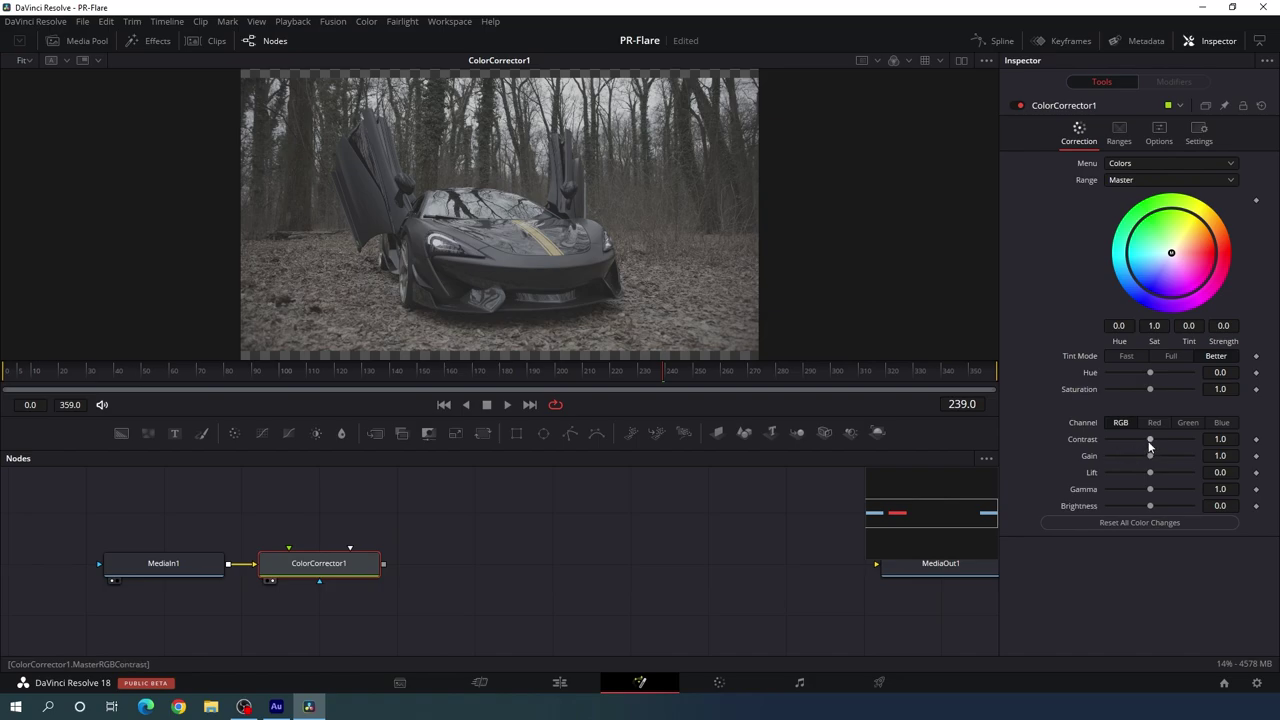
- Grade the clip in ColorCorrector1 with RGB contrast 1.6, red channel contrast 1.2 and saturation 2.0
{"action": "left_click_drag", "start_coordinate": [1150, 440], "coordinate": [1164, 440]}
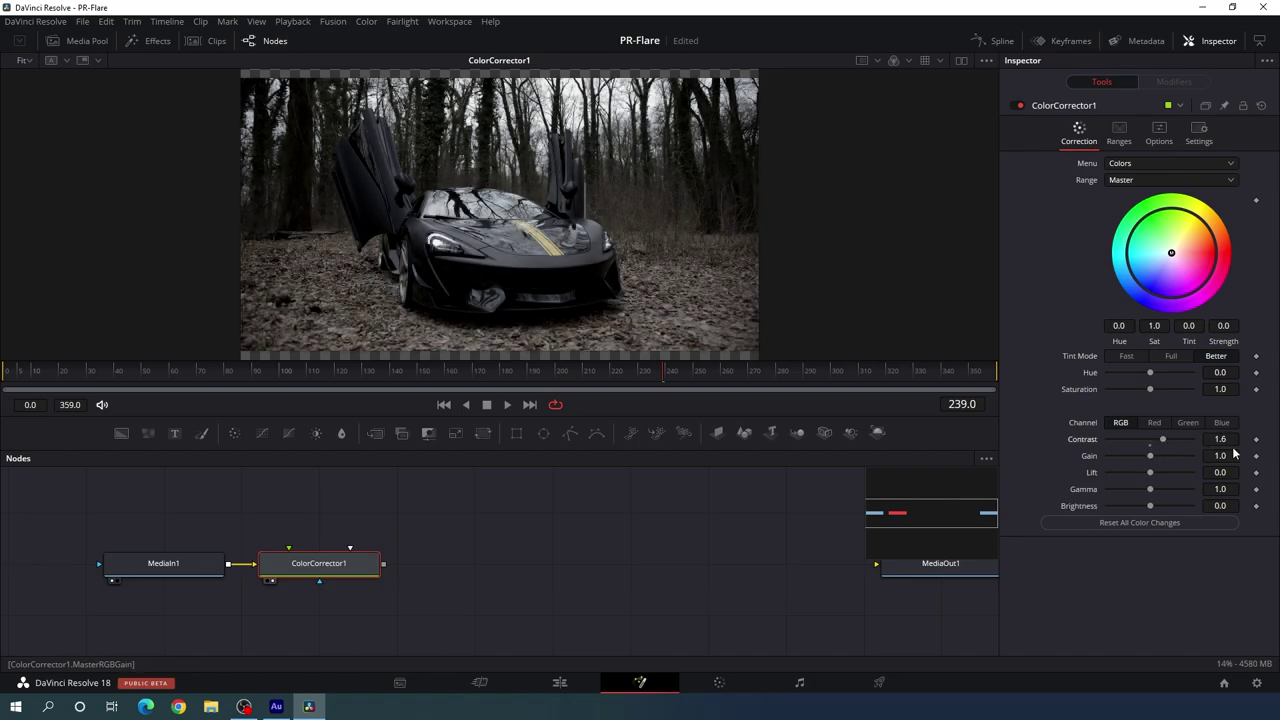
{"action": "left_click", "coordinate": [1152, 422]}
{"action": "left_click_drag", "start_coordinate": [1153, 444], "coordinate": [1159, 446]}
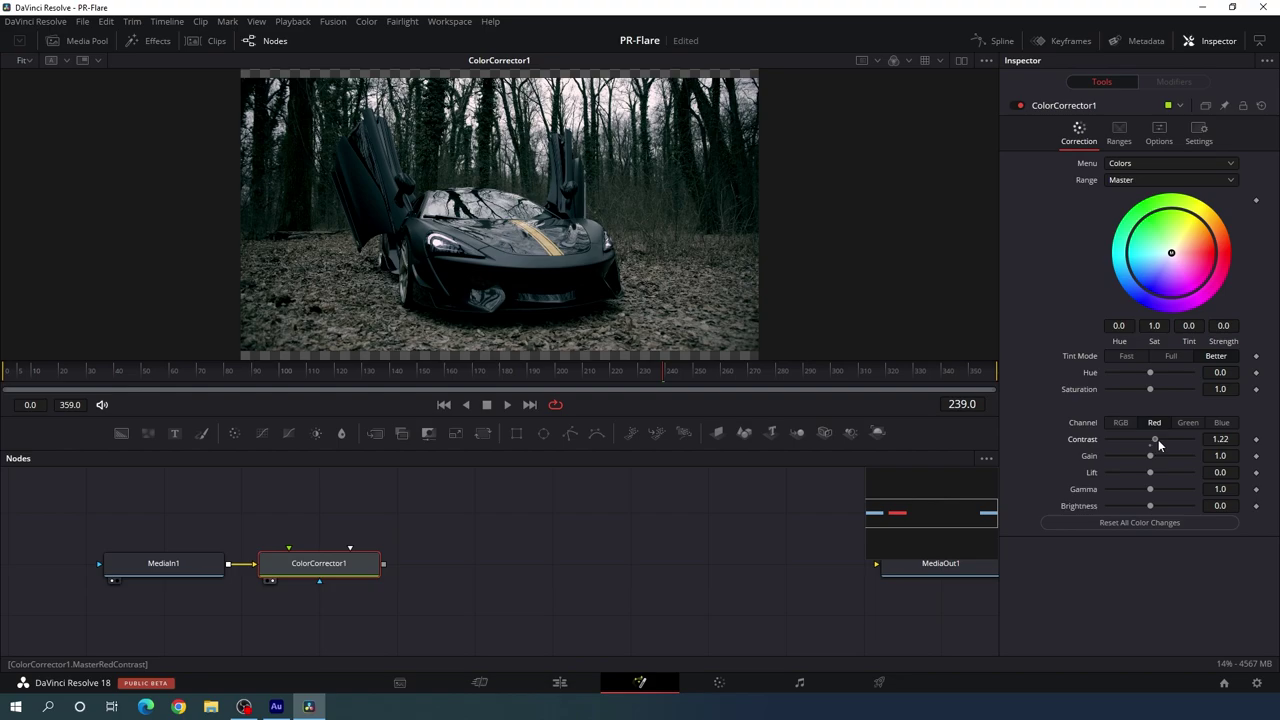
{"action": "left_click", "coordinate": [1220, 439]}
{"action": "type", "text": "1.2"}
{"action": "key", "text": "Tab"}
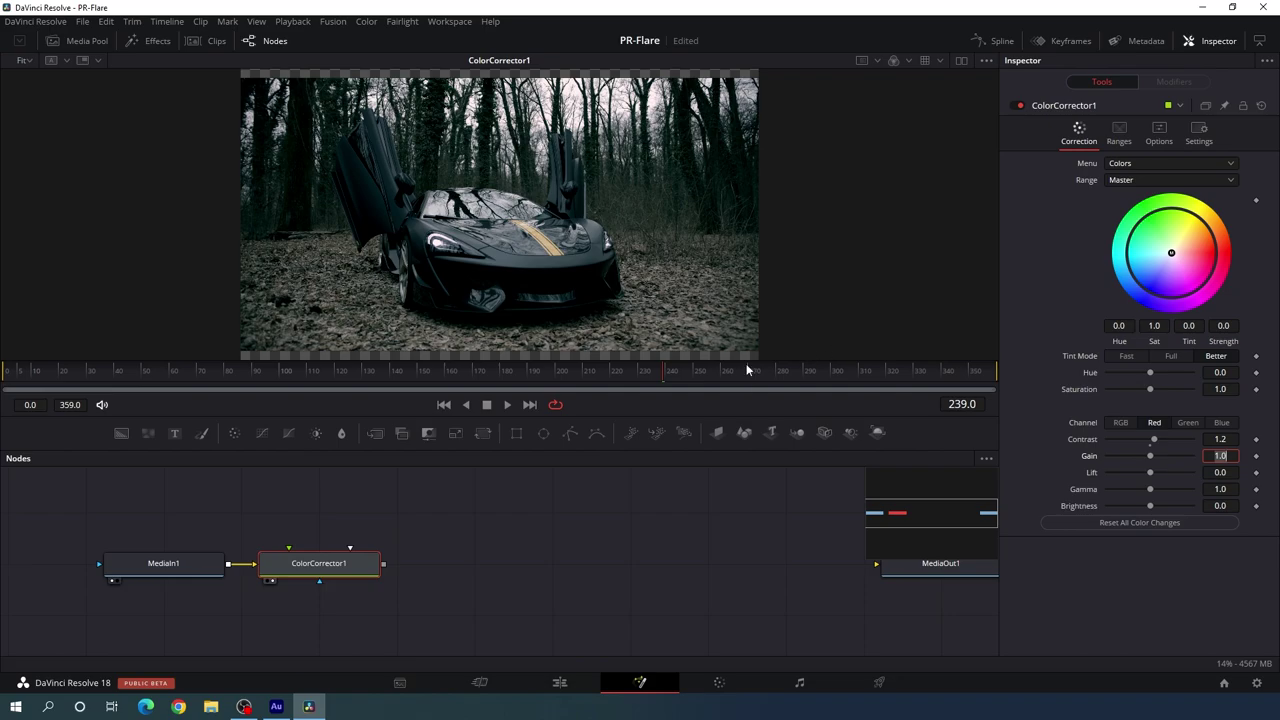
{"action": "left_click_drag", "start_coordinate": [1151, 389], "coordinate": [1186, 391]}
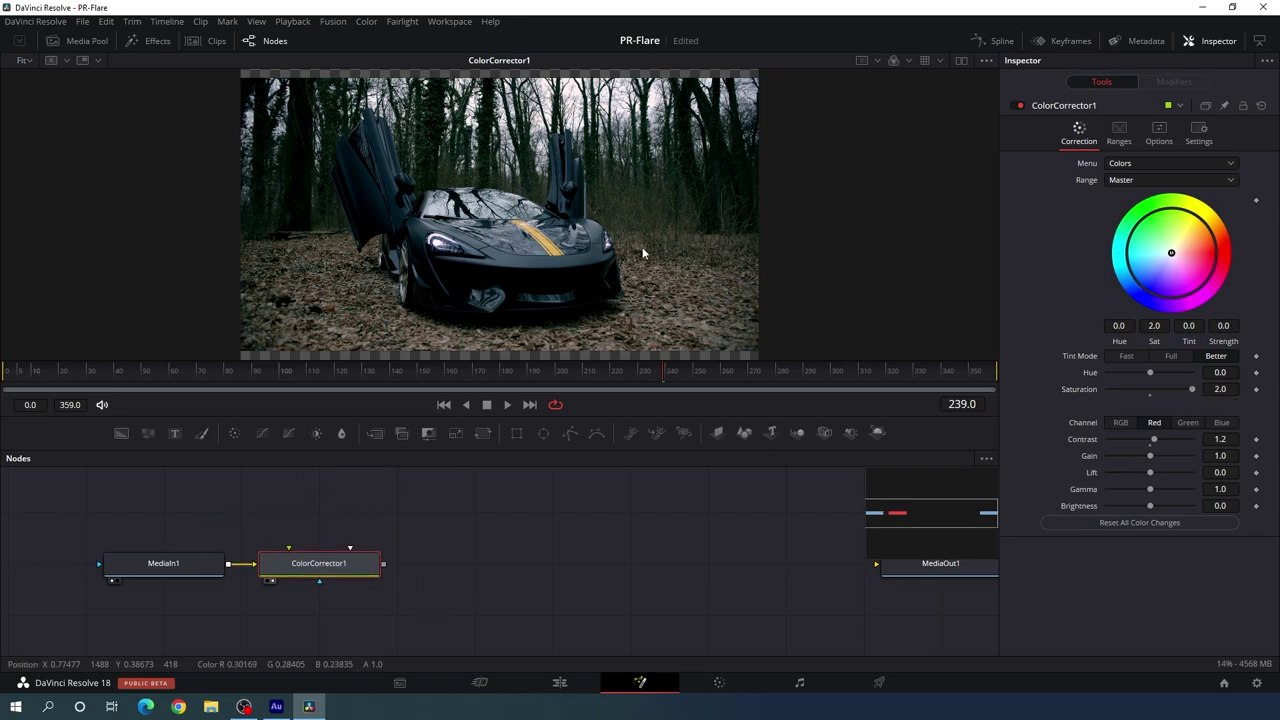
- Add a Tracker node after ColorCorrector1 and display its output in the viewer
{"action": "left_click", "coordinate": [461, 591]}
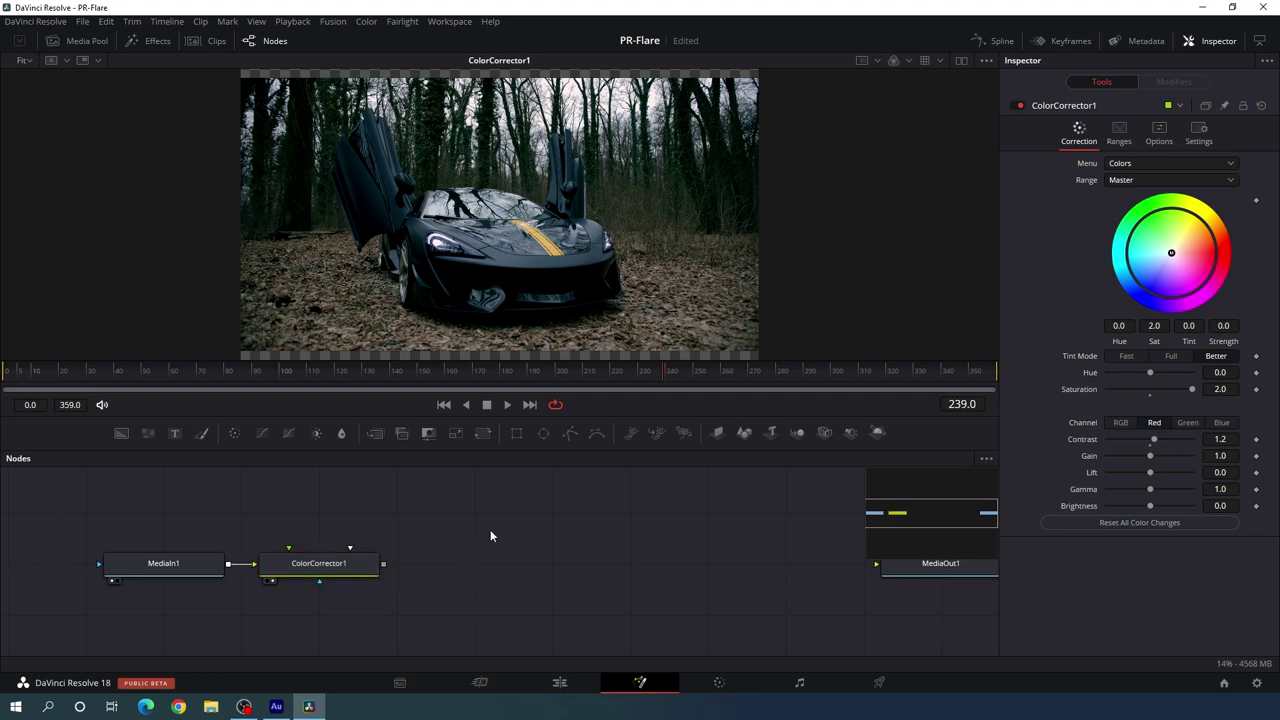
{"action": "scroll", "coordinate": [480, 540], "scroll_direction": "up", "scroll_amount": 1}
{"action": "left_click", "coordinate": [345, 586]}
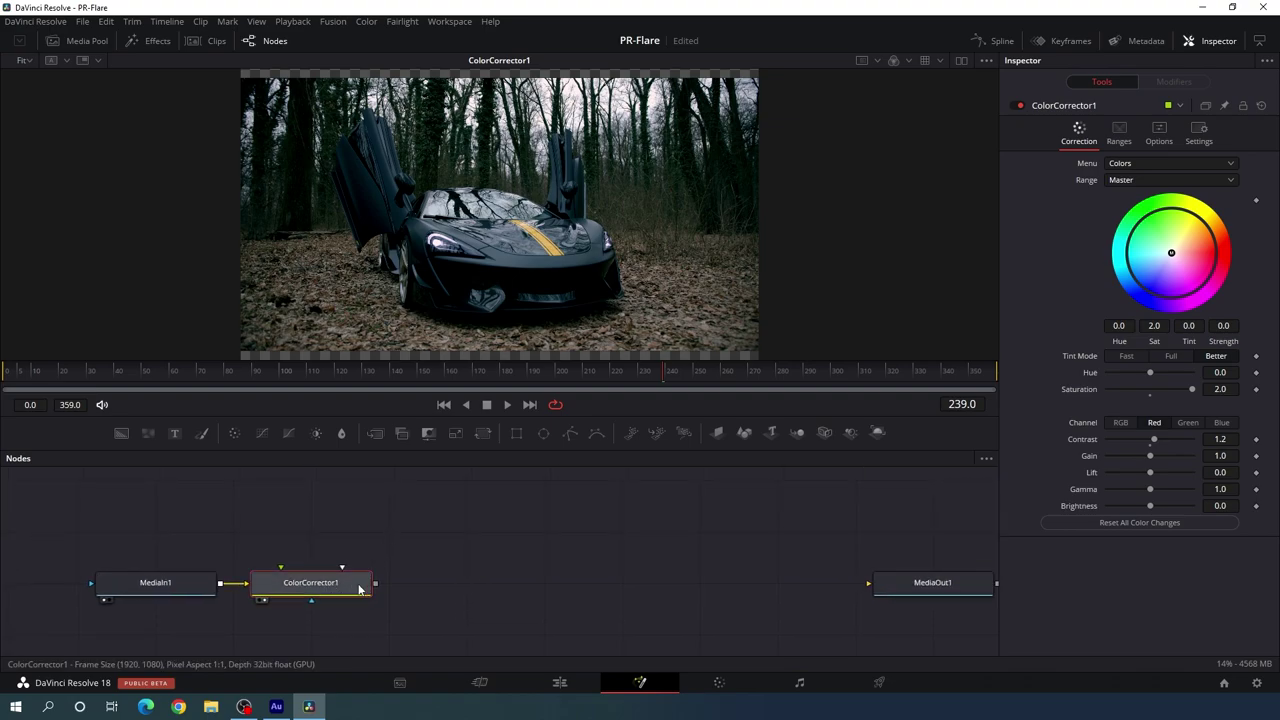
{"action": "key", "text": "shift+space"}
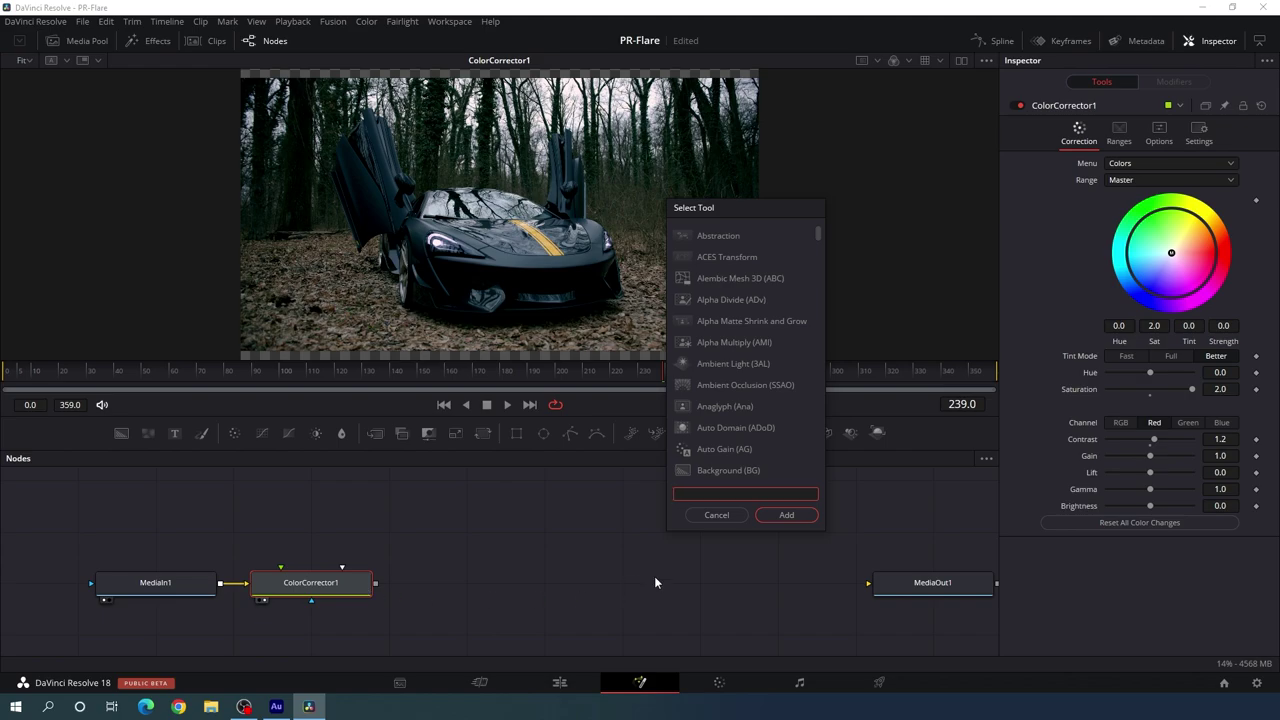
{"action": "type", "text": "trac"}
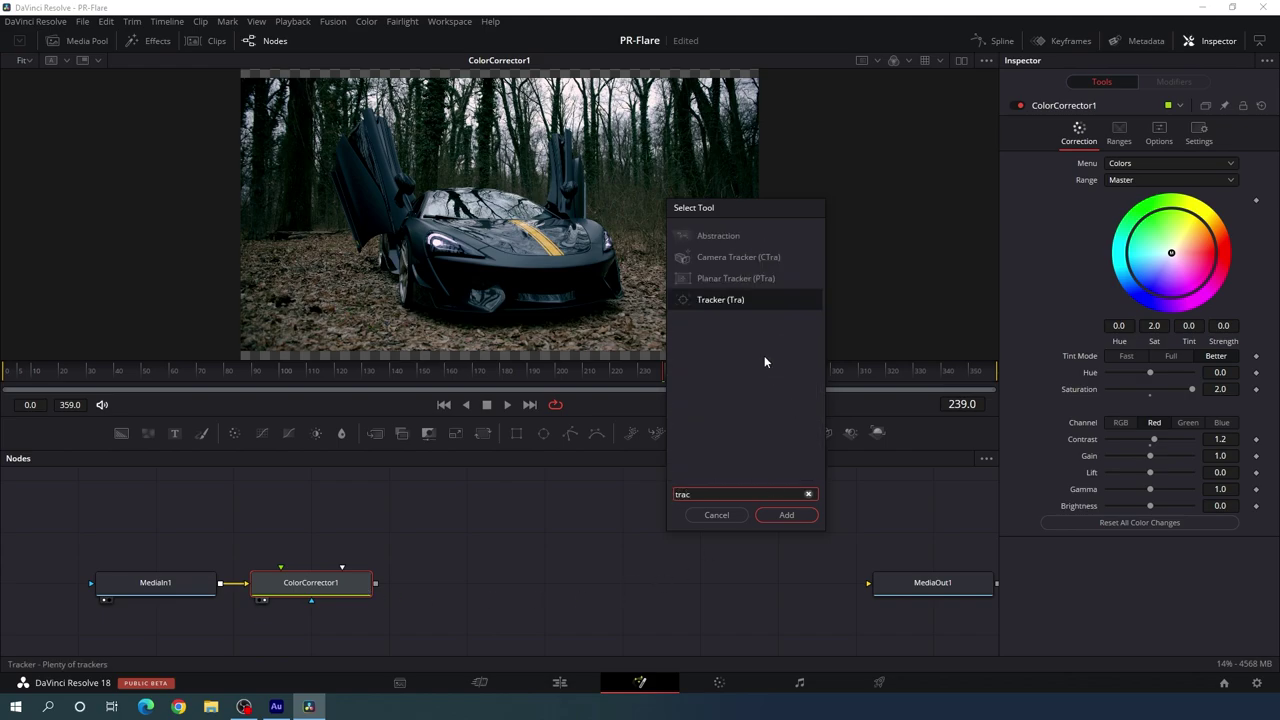
{"action": "left_click", "coordinate": [786, 514]}
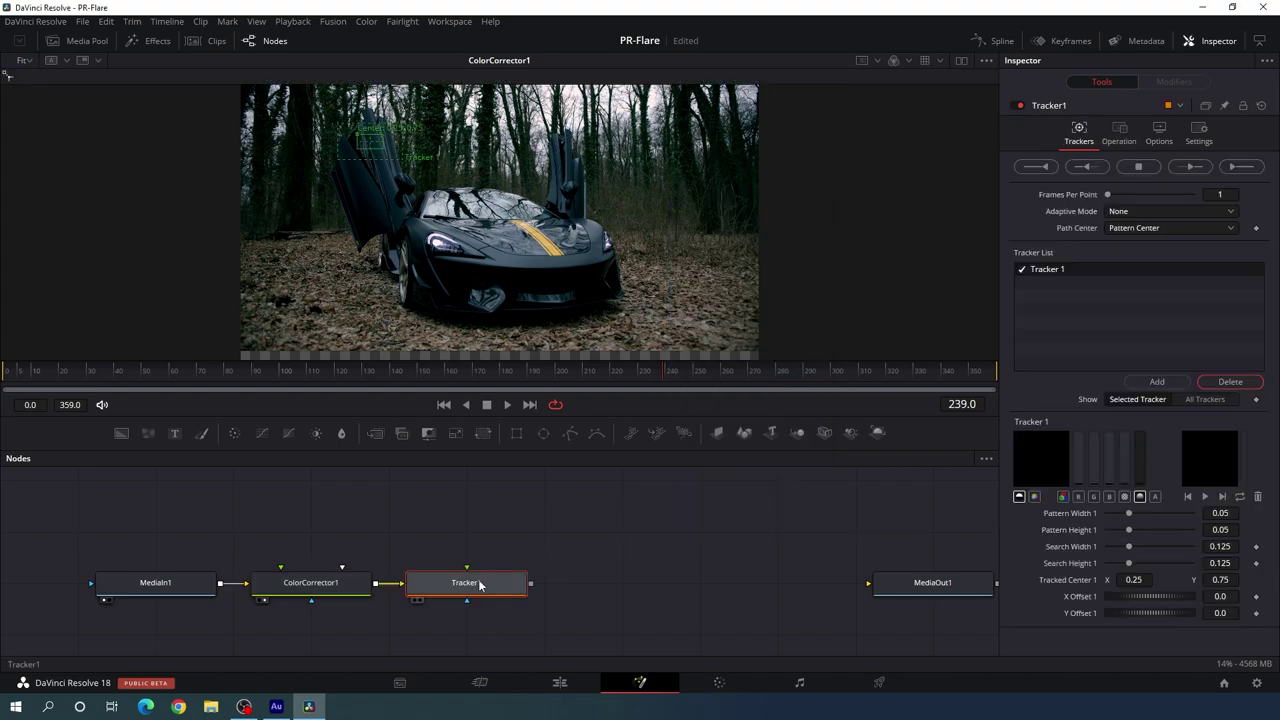
{"action": "left_click_drag", "start_coordinate": [483, 584], "coordinate": [550, 240]}
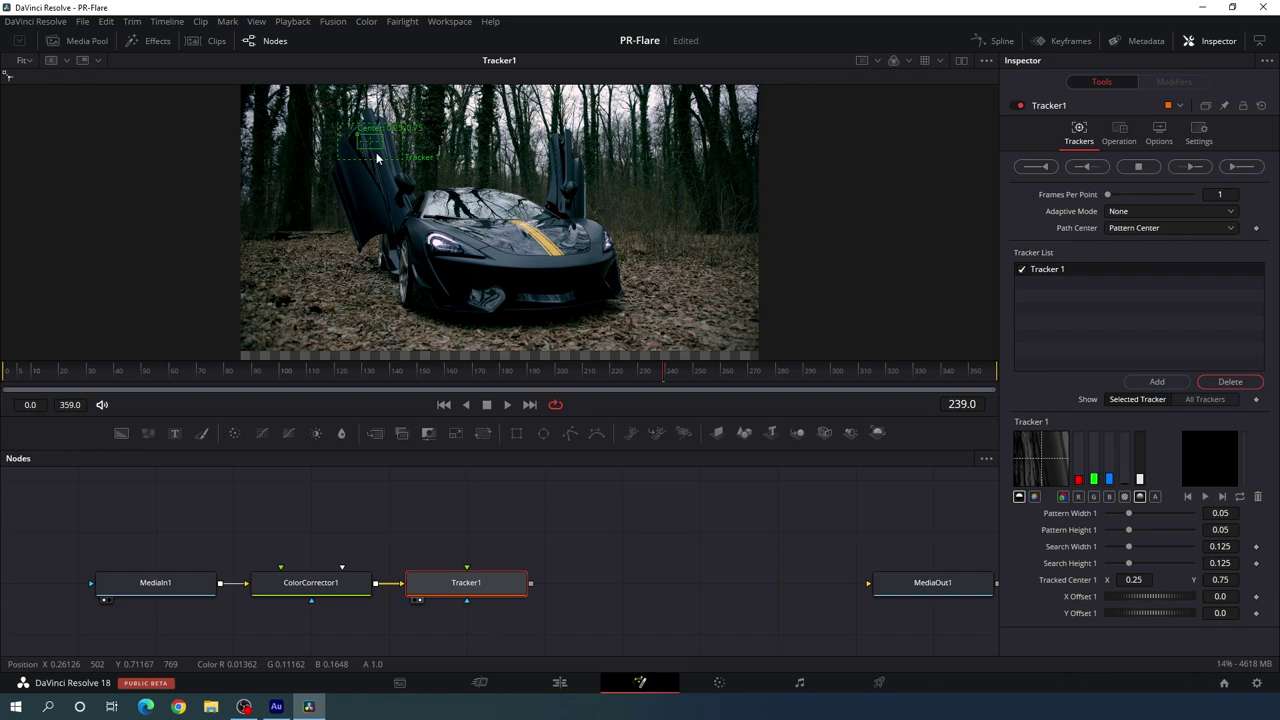
- At frame 359, place Tracker1's pattern on the car's image-left headlight, shrinking it to about 0.018 × 0.032 and the search area to about 0.071 × 0.117
{"action": "left_click", "coordinate": [709, 379]}
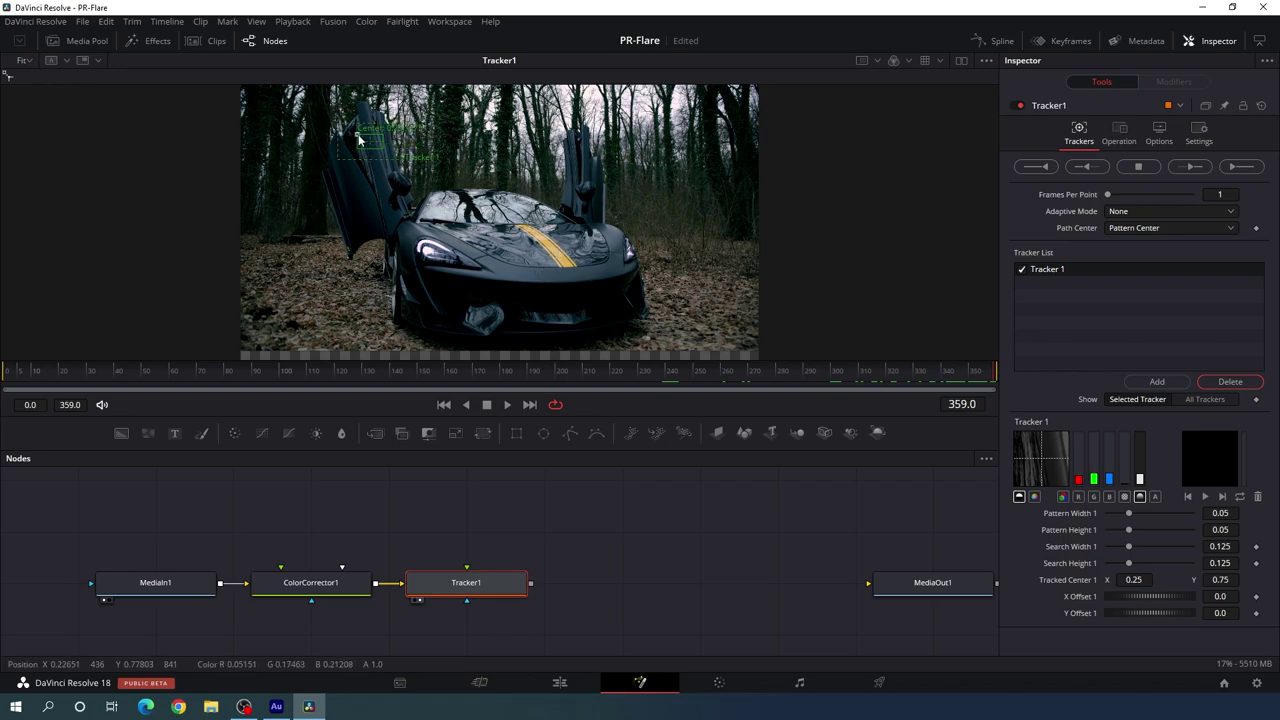
{"action": "left_click_drag", "start_coordinate": [350, 143], "coordinate": [416, 255]}
{"action": "scroll", "coordinate": [416, 260], "scroll_direction": "up", "scroll_amount": 5}
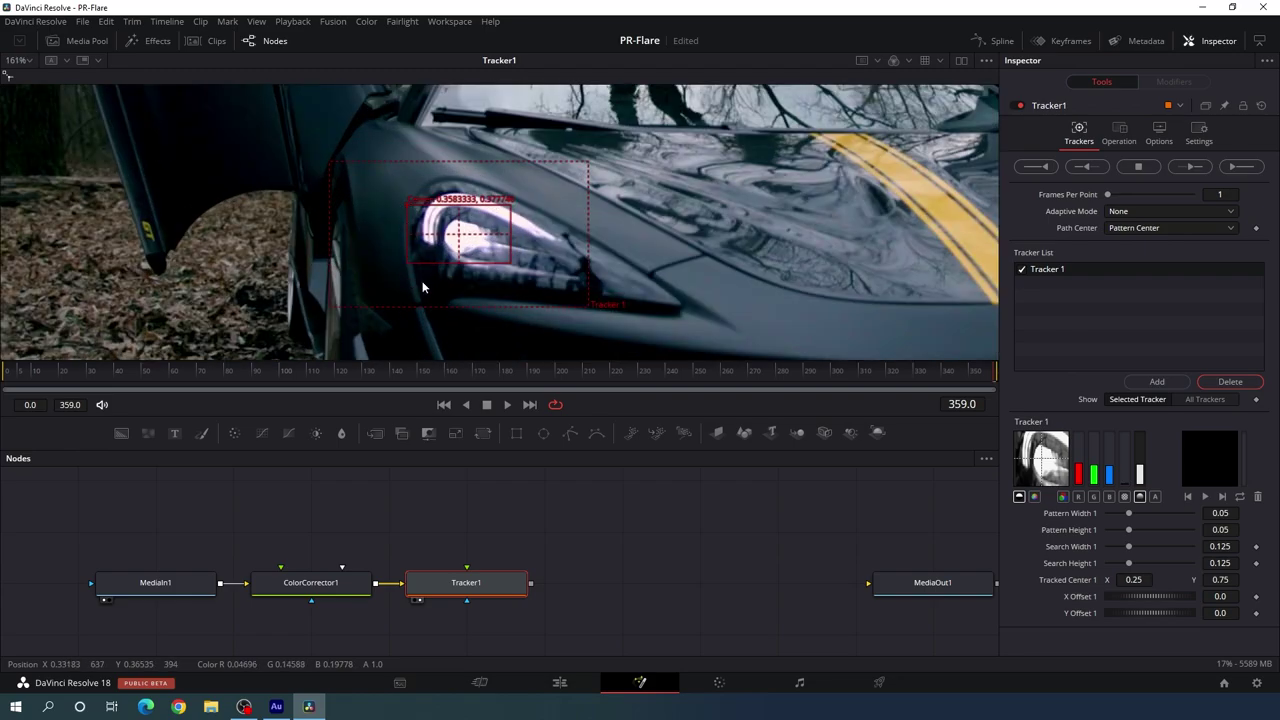
{"action": "left_click_drag", "start_coordinate": [510, 270], "coordinate": [484, 260]}
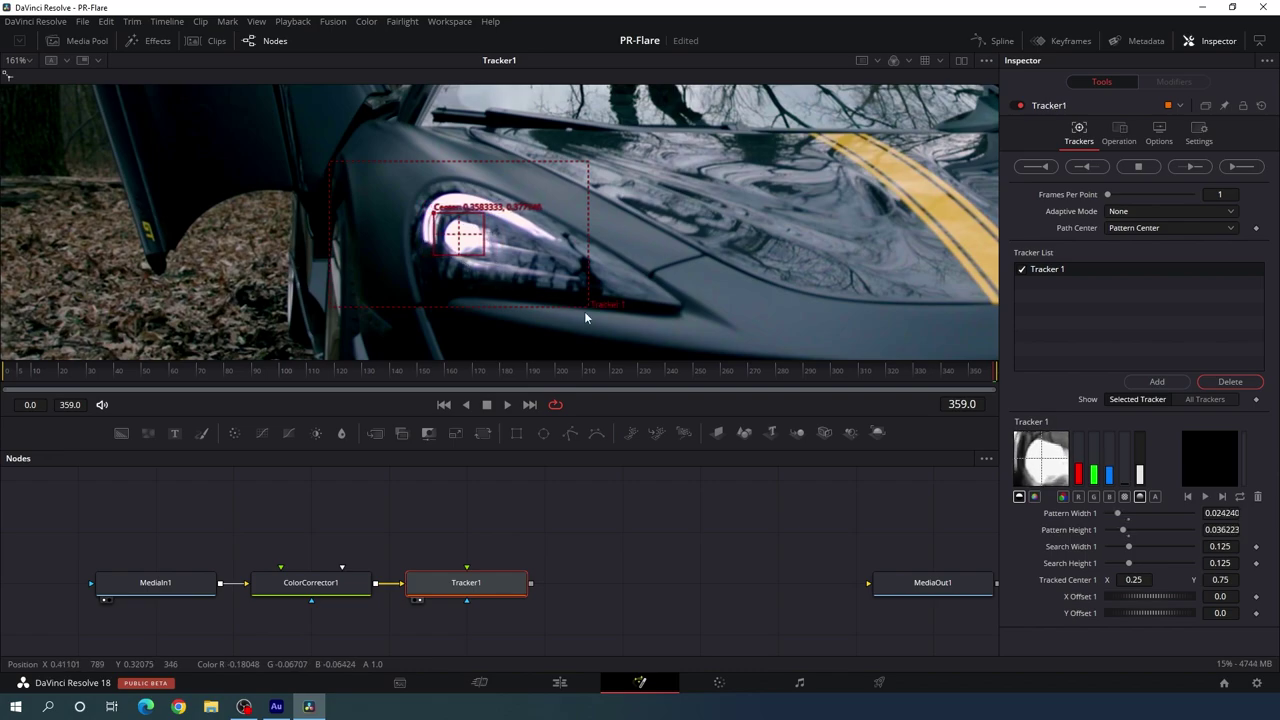
{"action": "left_click_drag", "start_coordinate": [588, 307], "coordinate": [530, 303]}
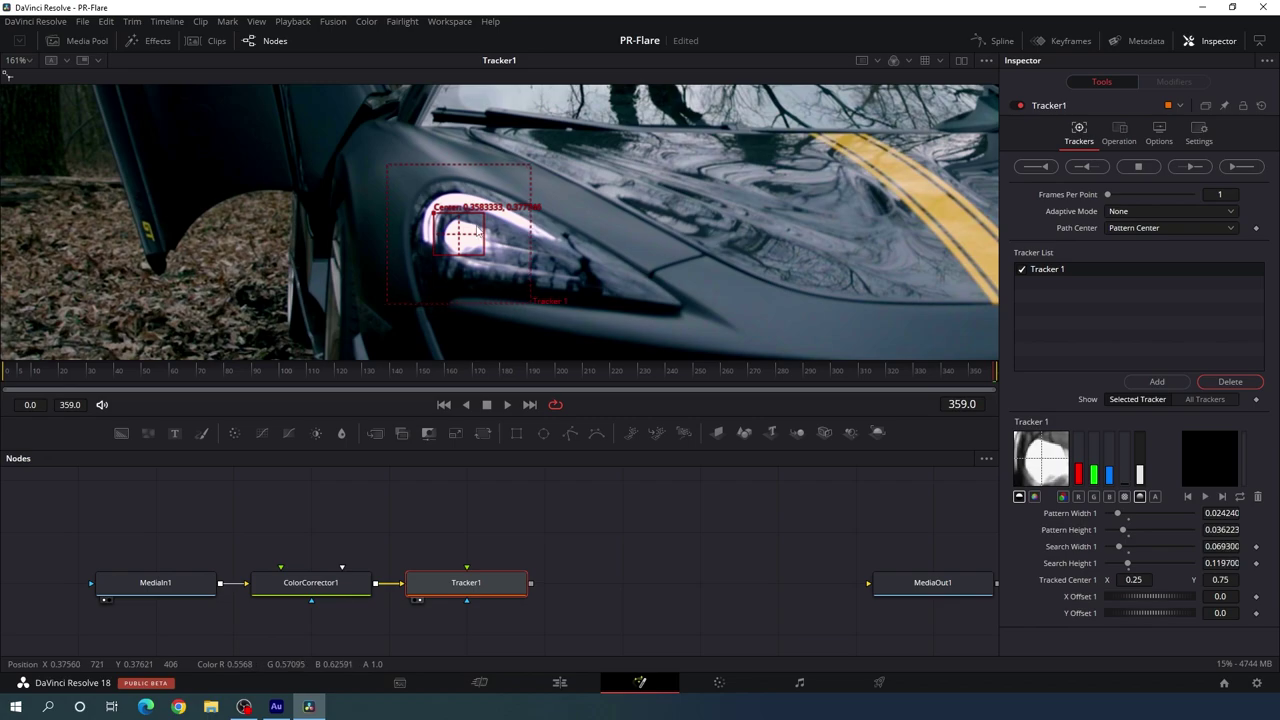
{"action": "left_click_drag", "start_coordinate": [483, 259], "coordinate": [478, 259]}
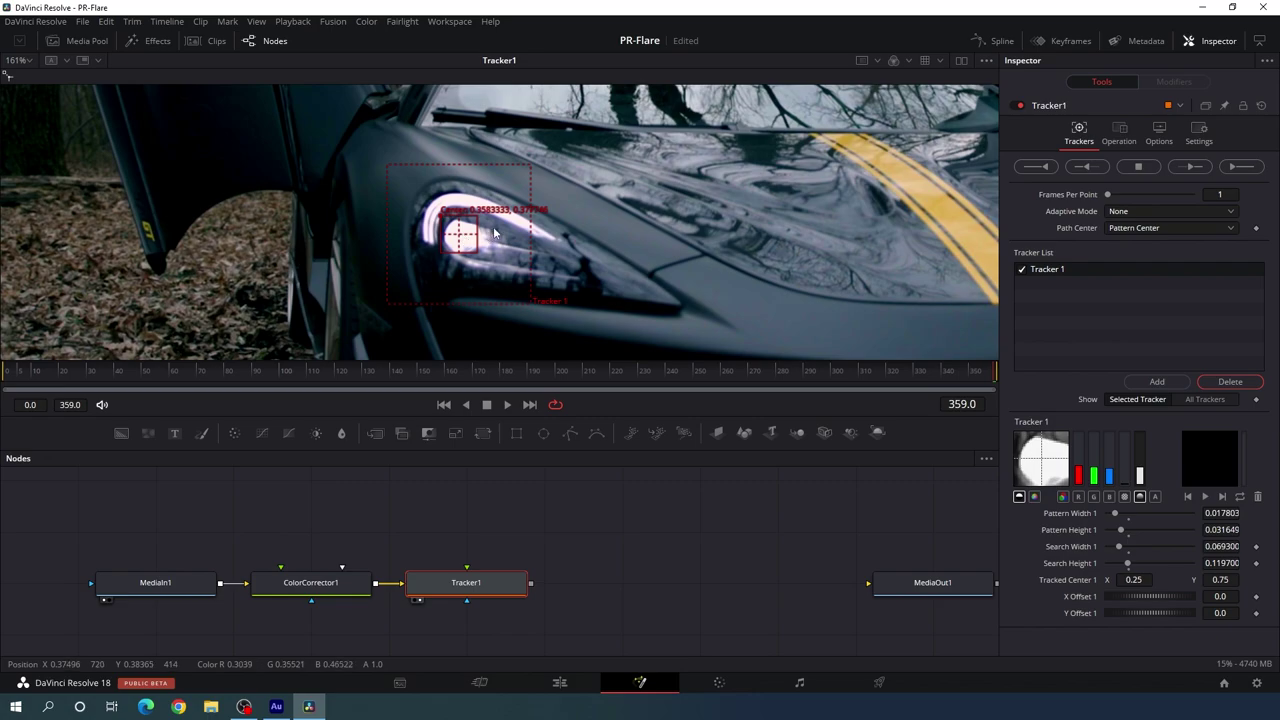
{"action": "left_click_drag", "start_coordinate": [531, 305], "coordinate": [533, 309]}
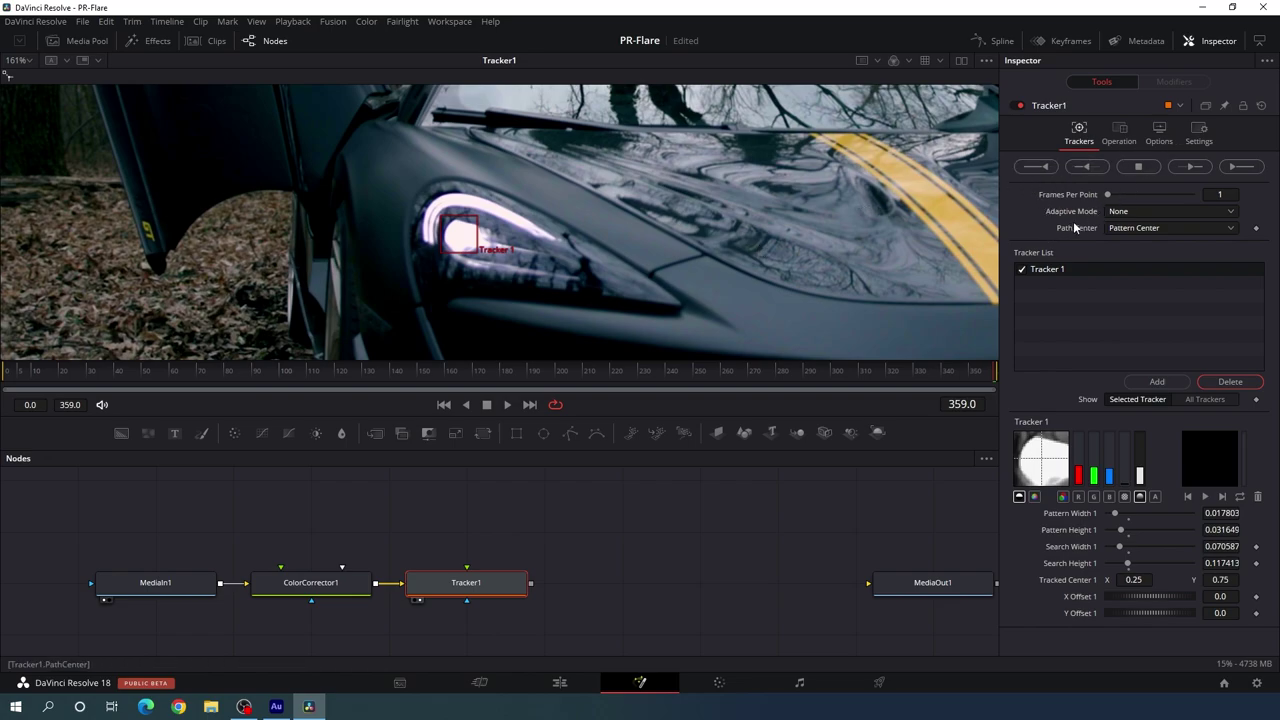
- Set Tracker1's adaptive mode to Best match with a match tolerance of 1.0
{"action": "left_click", "coordinate": [1125, 212]}
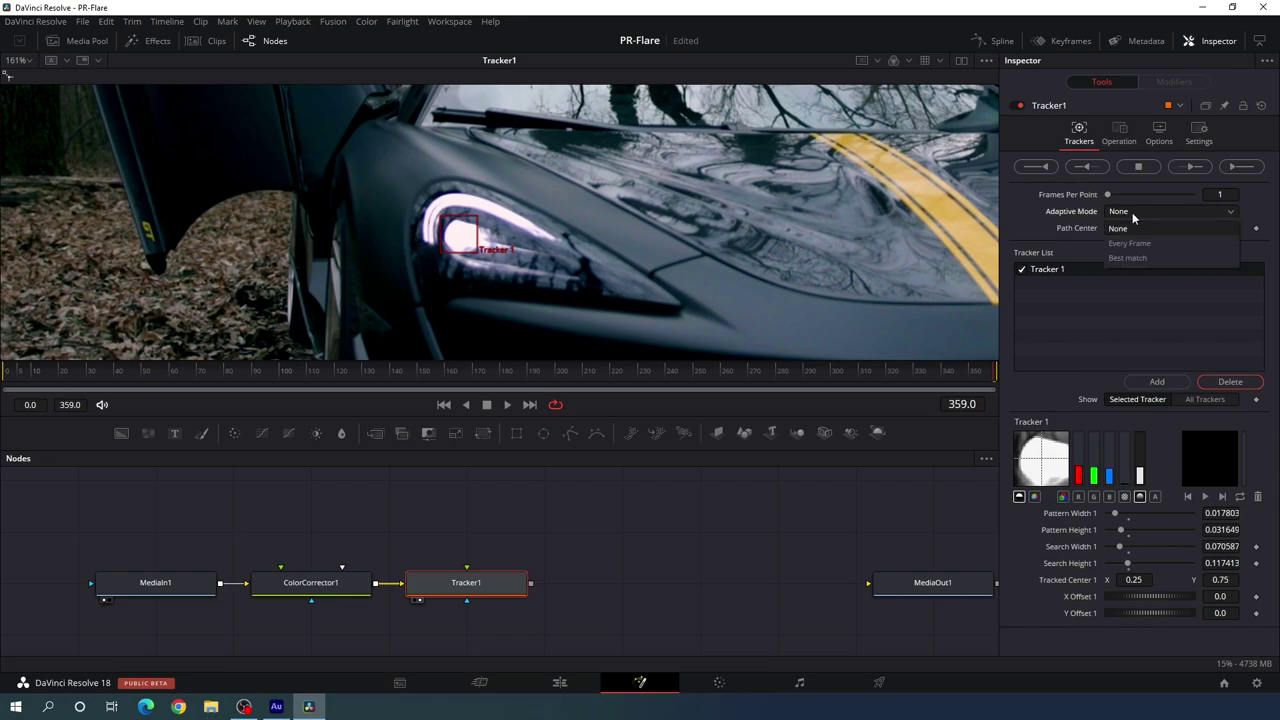
{"action": "left_click", "coordinate": [1130, 258]}
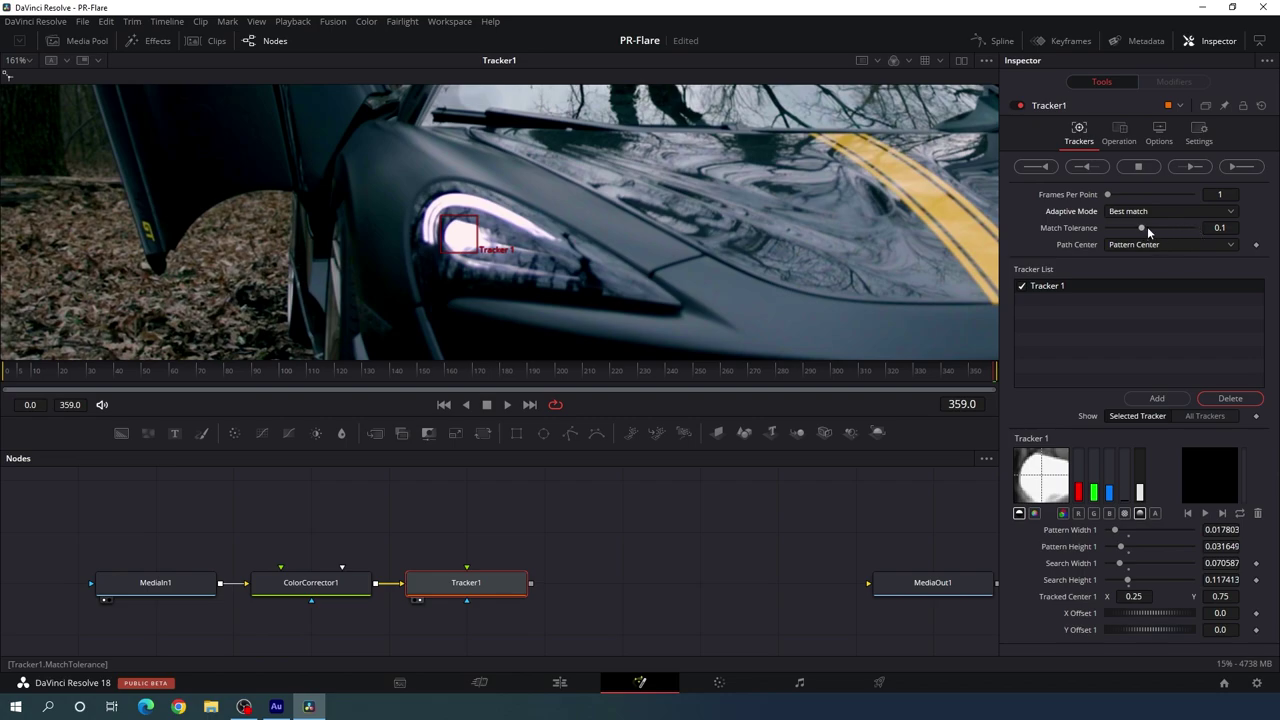
{"action": "left_click_drag", "start_coordinate": [1148, 229], "coordinate": [1194, 230]}
{"action": "left_click", "coordinate": [1220, 228]}
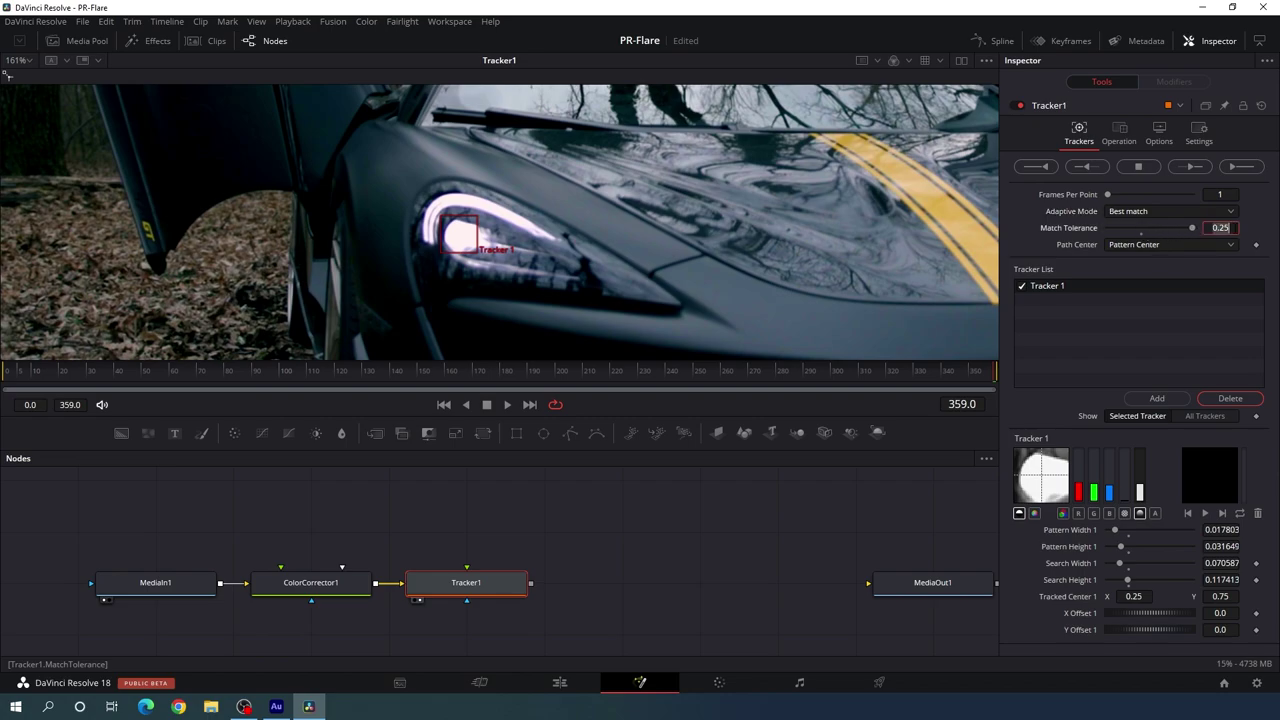
{"action": "type", "text": "1"}
{"action": "left_click", "coordinate": [1220, 194]}
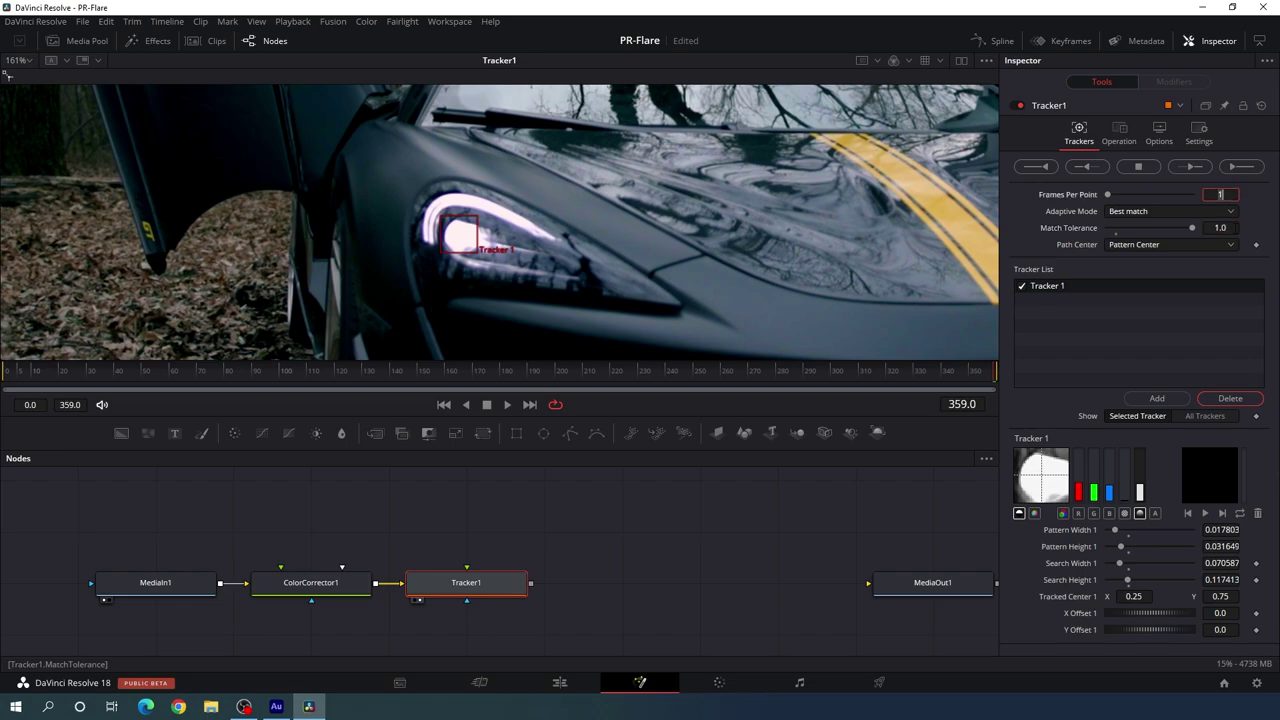
{"action": "key", "text": "Return"}
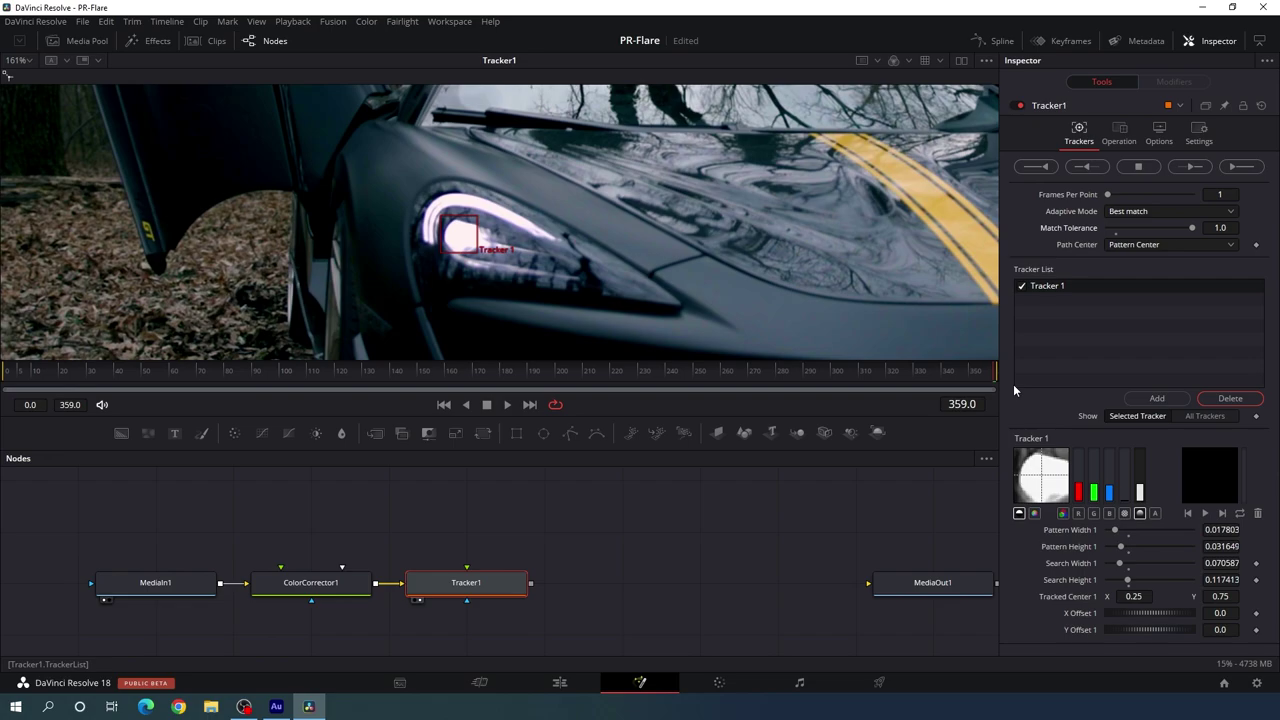
- Track the headlight in reverse from frame 359 to 0 and check the tracked path through the clip up to its last frame
{"action": "left_click", "coordinate": [1092, 168]}
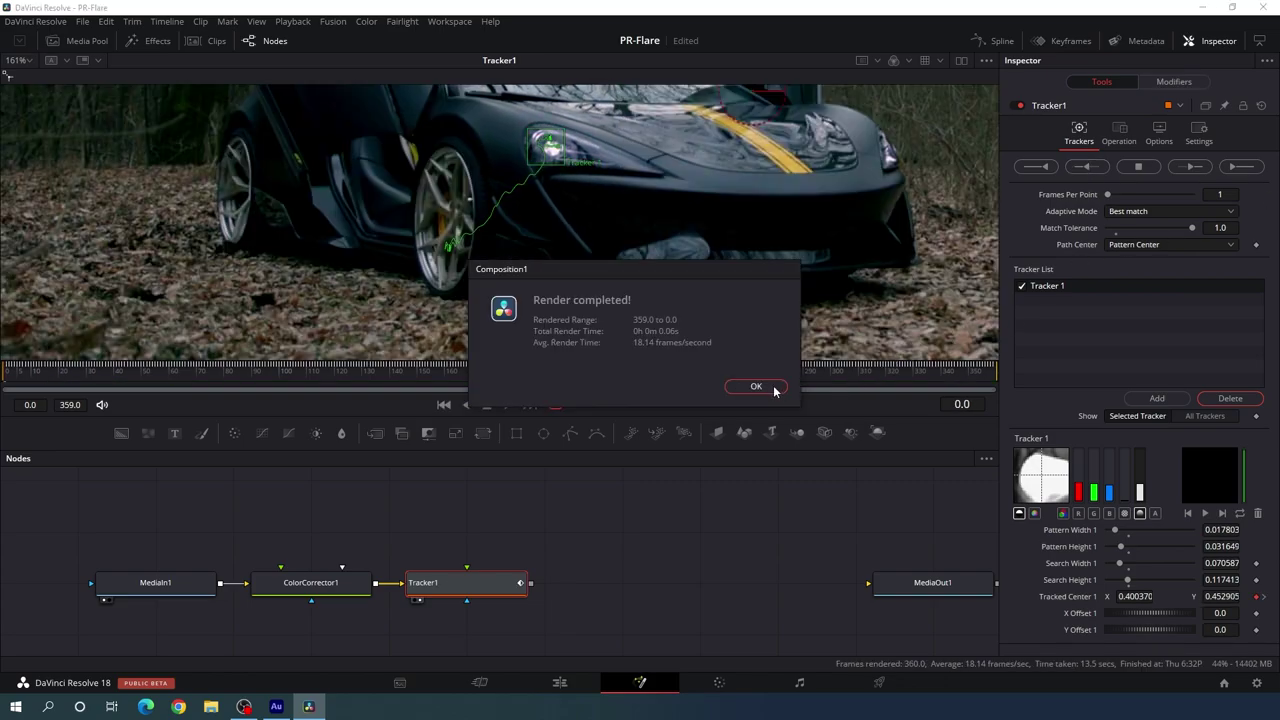
{"action": "left_click", "coordinate": [756, 386]}
{"action": "left_click", "coordinate": [509, 366]}
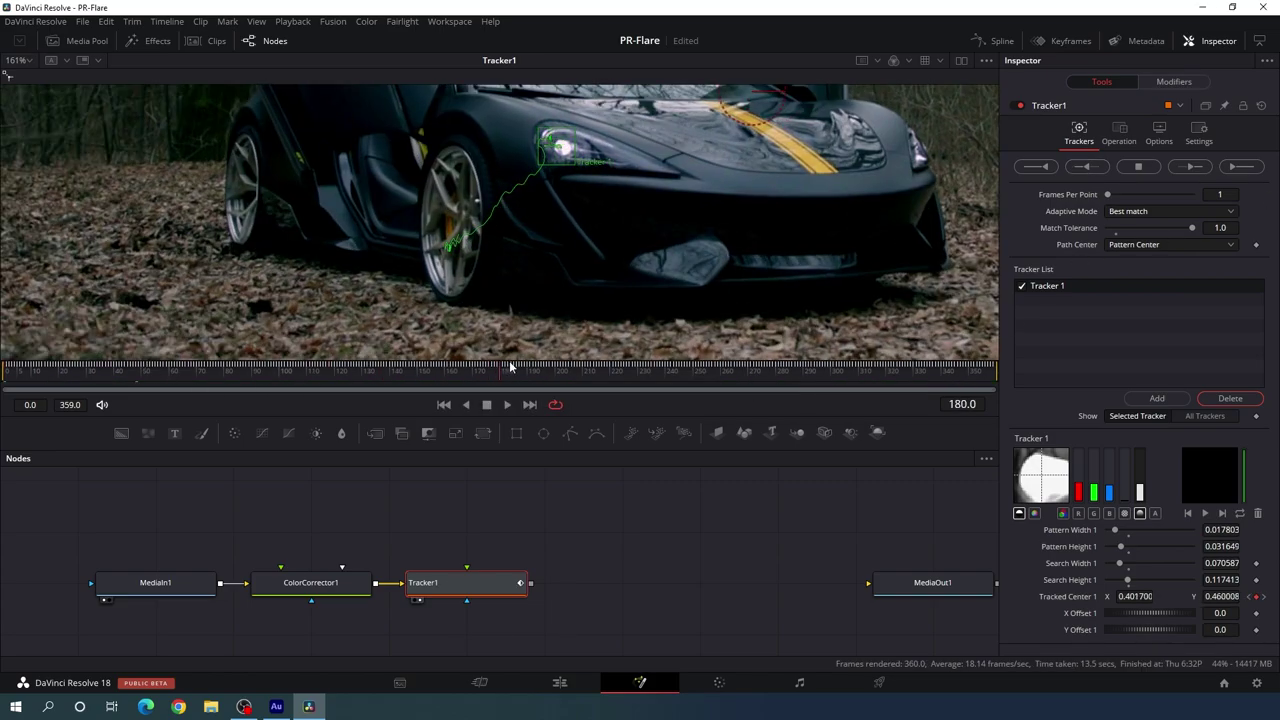
{"action": "left_click_drag", "start_coordinate": [509, 366], "coordinate": [1014, 368]}
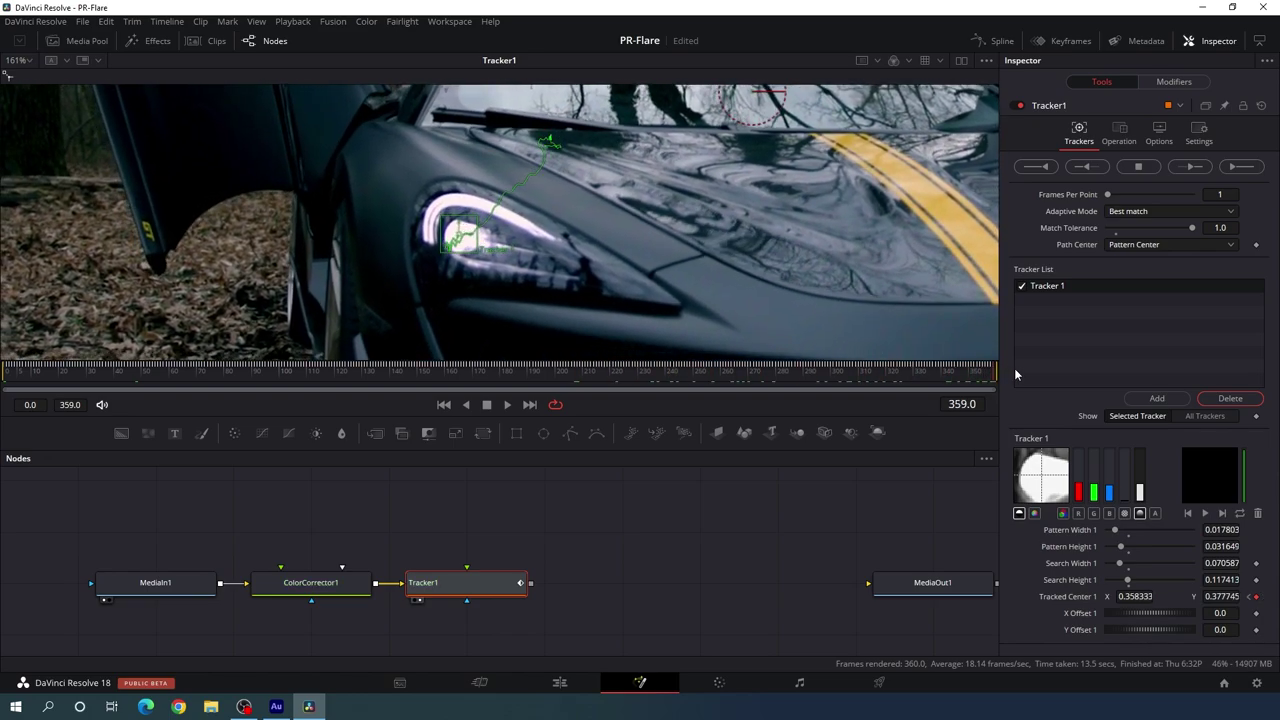
- Add a second Tracker node after Tracker1 for the car's other headlight
{"action": "left_click_drag", "start_coordinate": [871, 286], "coordinate": [340, 240]}
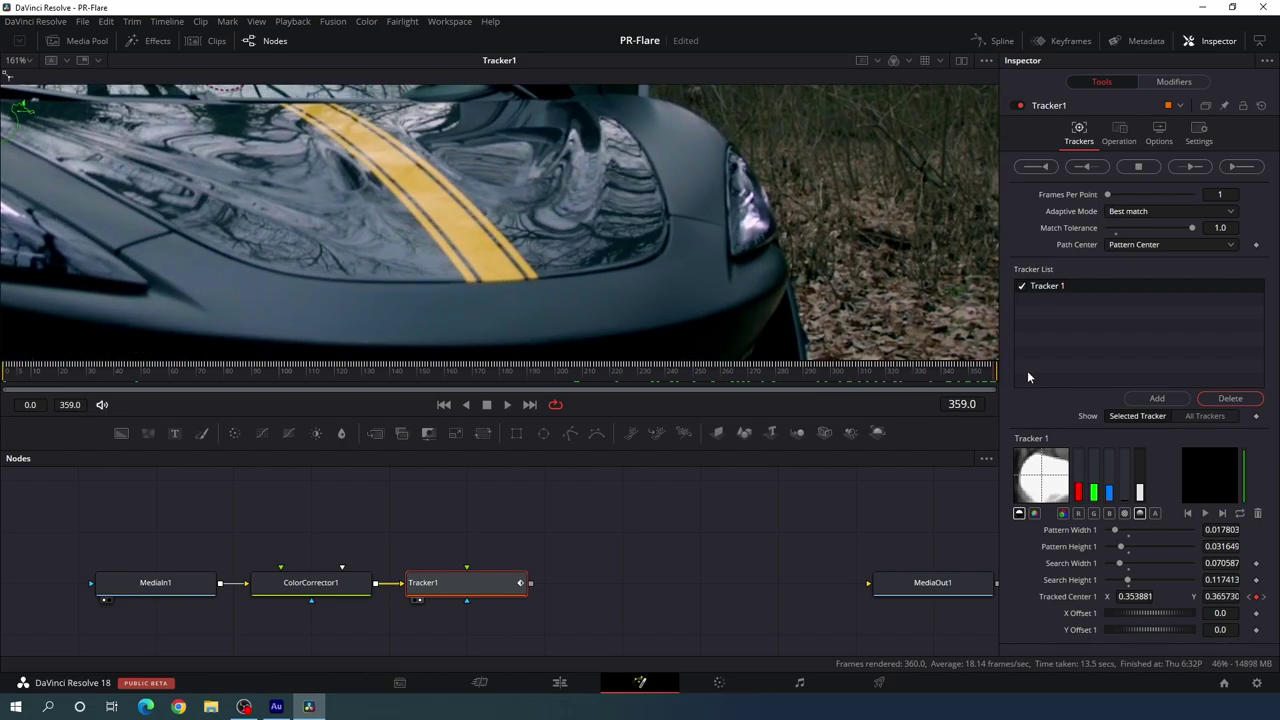
{"action": "left_click_drag", "start_coordinate": [776, 296], "coordinate": [746, 278]}
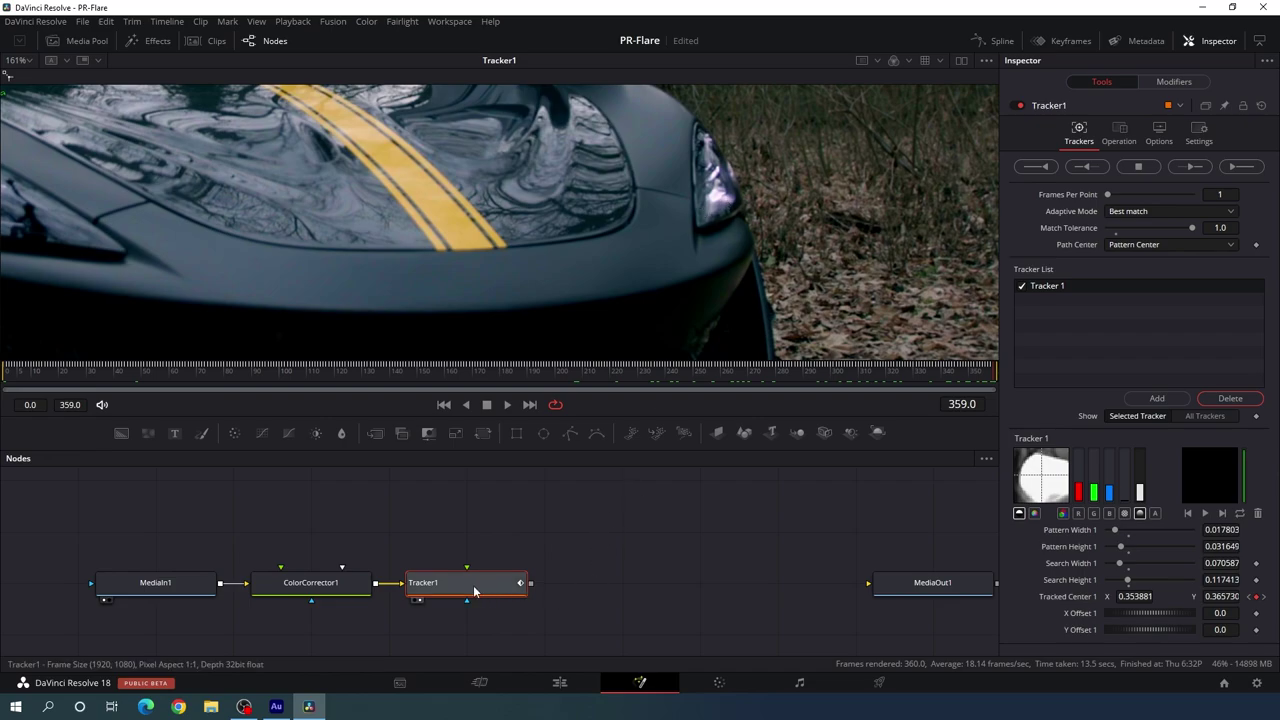
{"action": "key", "text": "shift+space"}
{"action": "type", "text": "trac"}
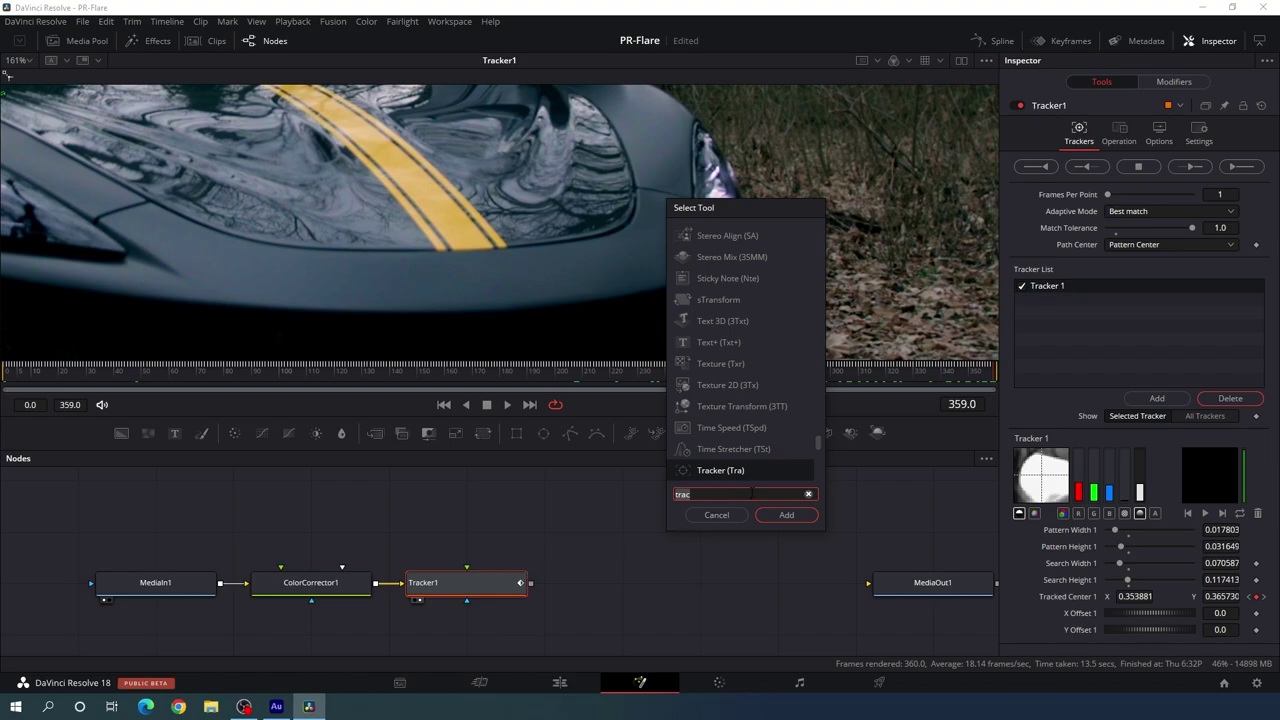
{"action": "left_click", "coordinate": [786, 515]}
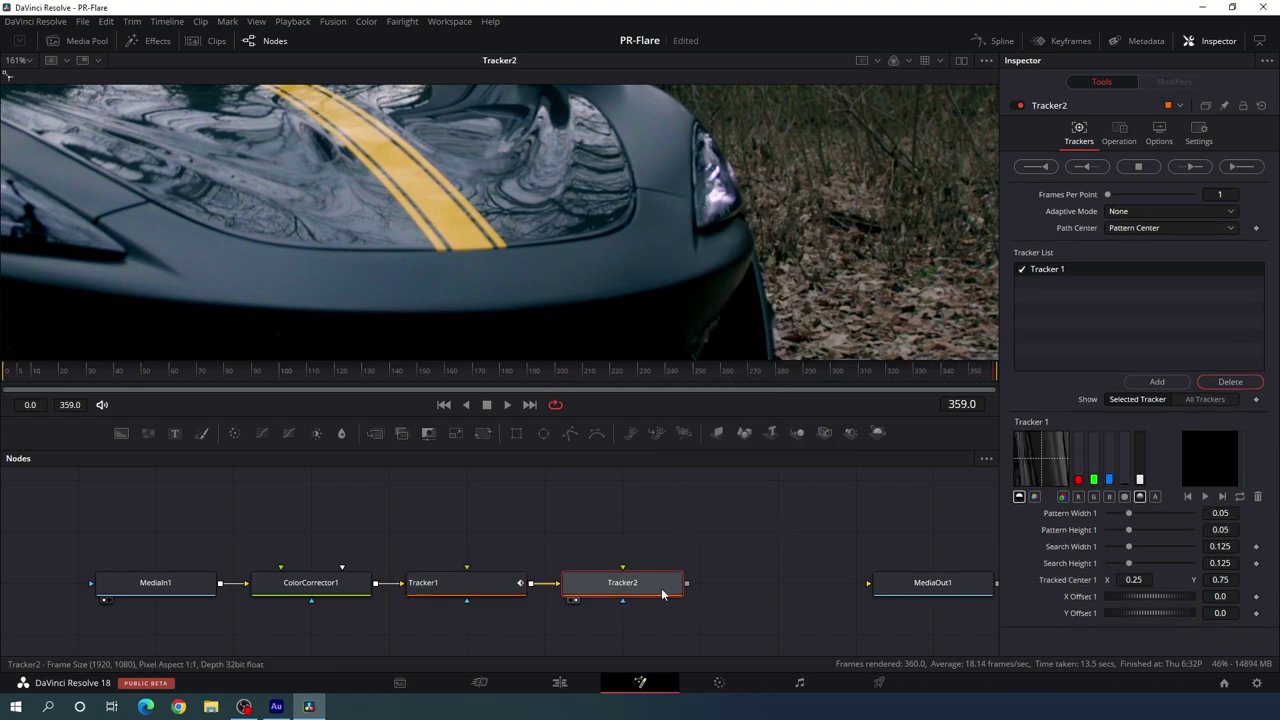
- Place Tracker2's pattern on the car's image-right headlight at frame 359
{"action": "scroll", "coordinate": [548, 180], "scroll_direction": "down", "scroll_amount": 3}
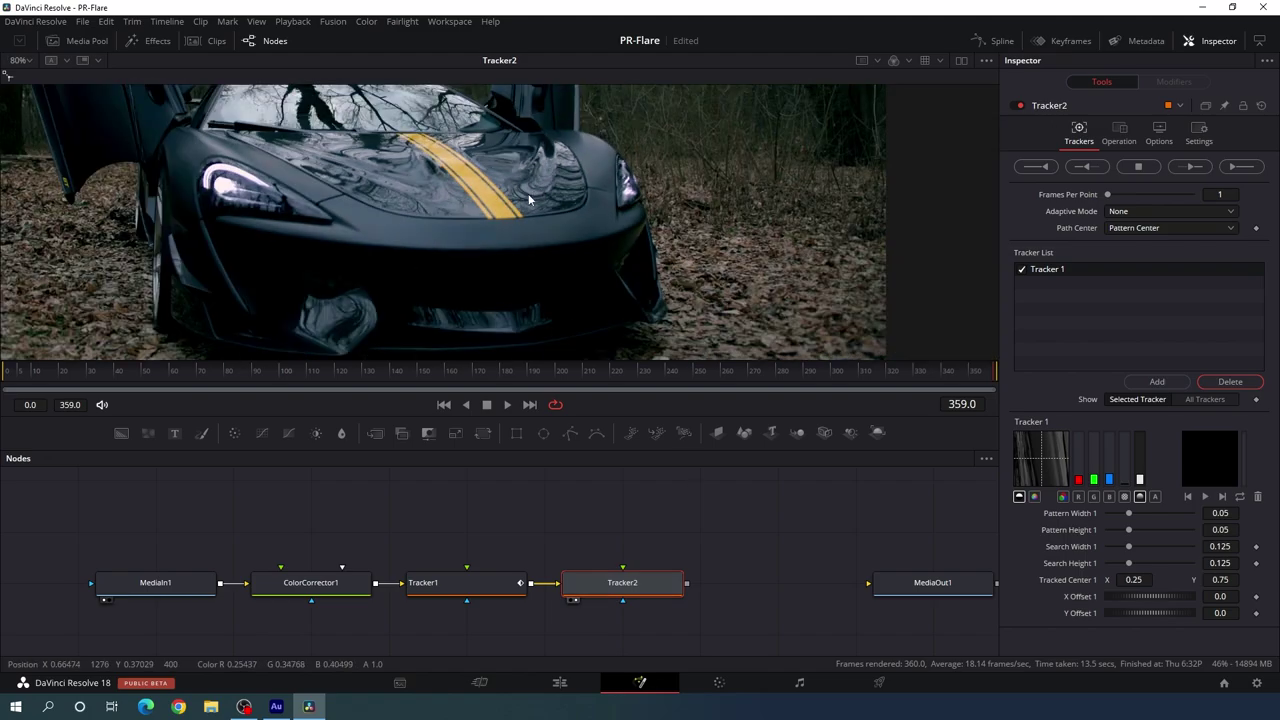
{"action": "left_click_drag", "start_coordinate": [500, 200], "coordinate": [596, 356]}
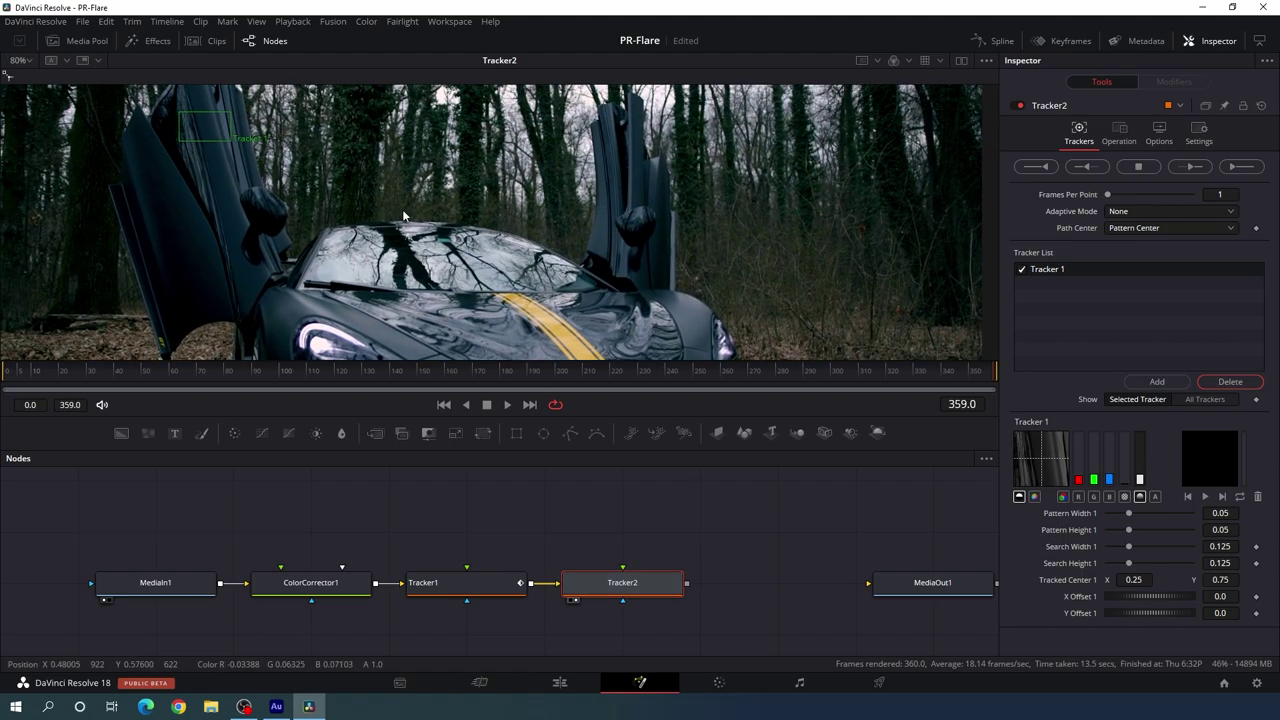
{"action": "left_click_drag", "start_coordinate": [179, 119], "coordinate": [560, 256]}
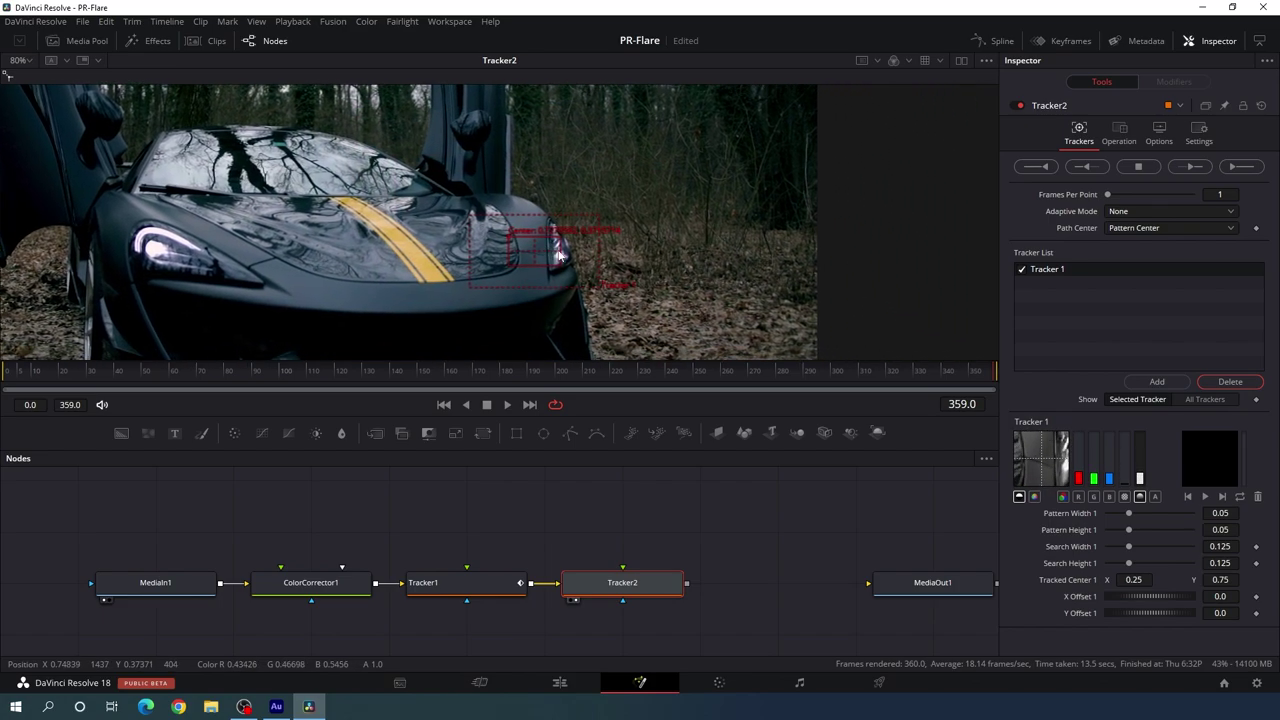
{"action": "scroll", "coordinate": [560, 256], "scroll_direction": "up", "scroll_amount": 4}
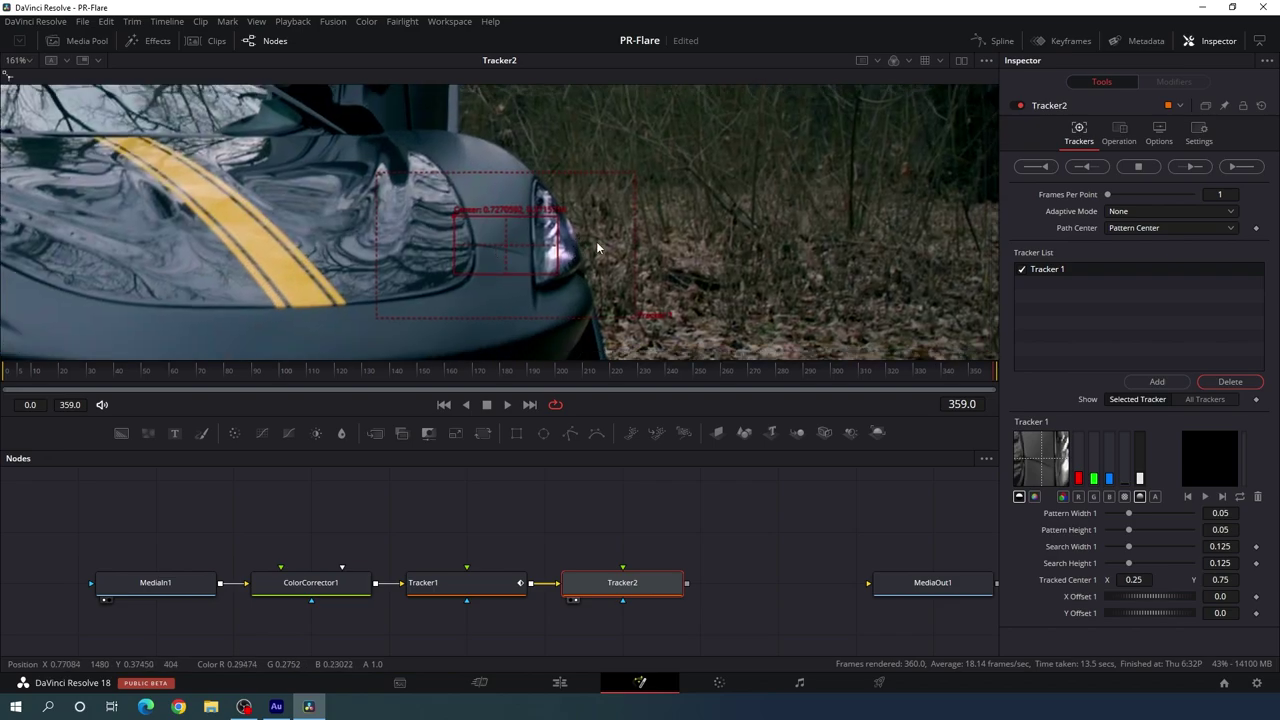
{"action": "left_click_drag", "start_coordinate": [452, 213], "coordinate": [503, 222]}
- Shrink Tracker2's pattern to about 0.013 × 0.021 and its search area to about 0.038 × 0.066 around the headlight
{"action": "scroll", "coordinate": [570, 253], "scroll_direction": "up", "scroll_amount": 3}
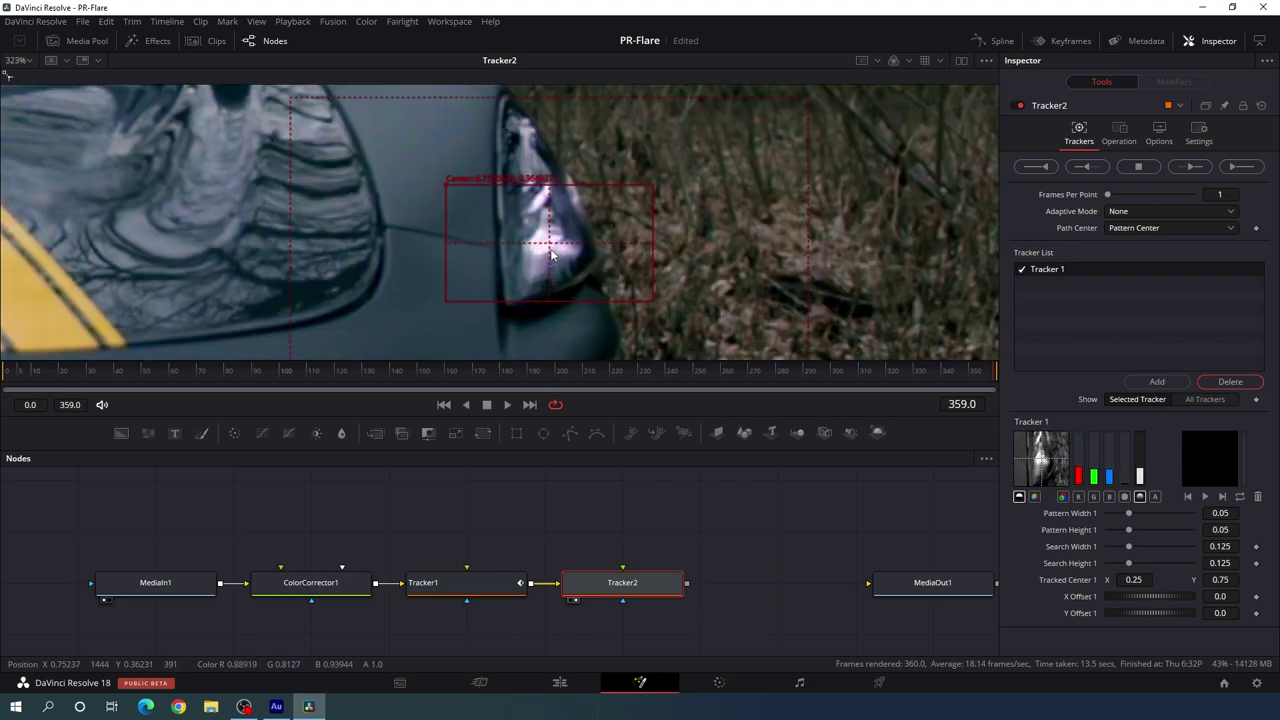
{"action": "left_click_drag", "start_coordinate": [652, 300], "coordinate": [576, 270]}
{"action": "scroll", "coordinate": [617, 283], "scroll_direction": "down", "scroll_amount": 2}
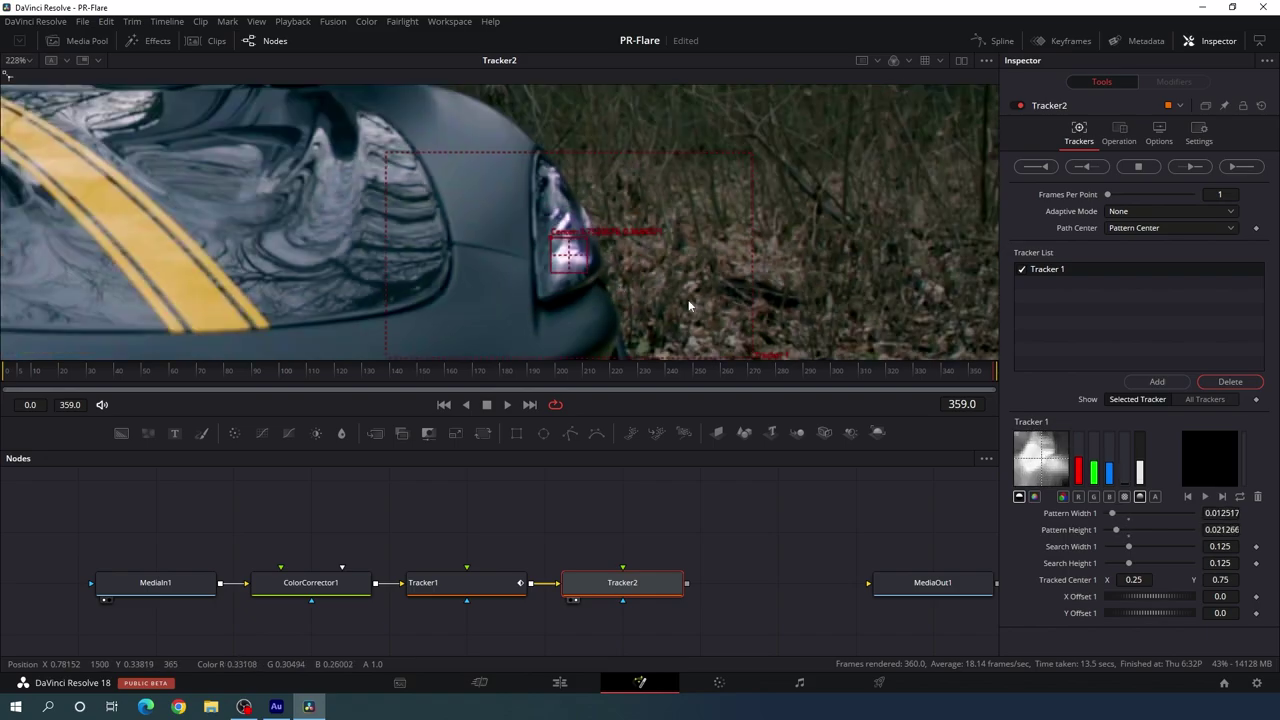
{"action": "left_click_drag", "start_coordinate": [755, 296], "coordinate": [676, 282]}
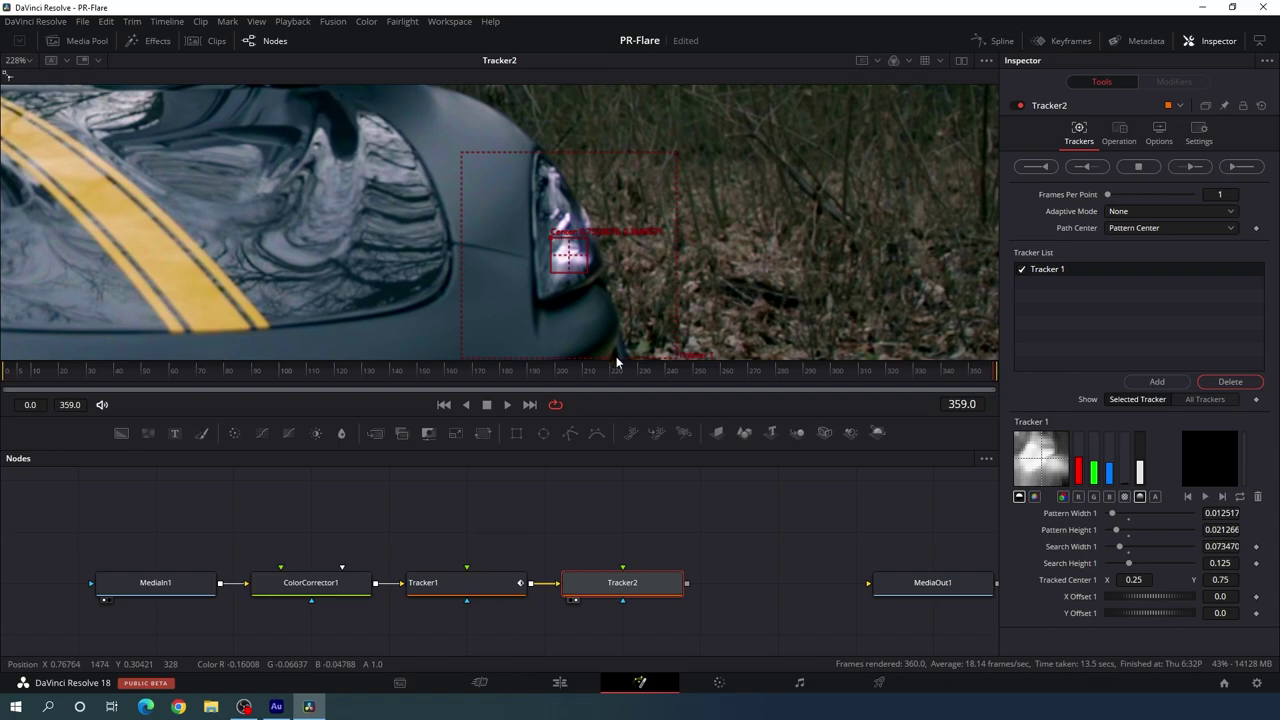
{"action": "left_click_drag", "start_coordinate": [616, 356], "coordinate": [625, 309]}
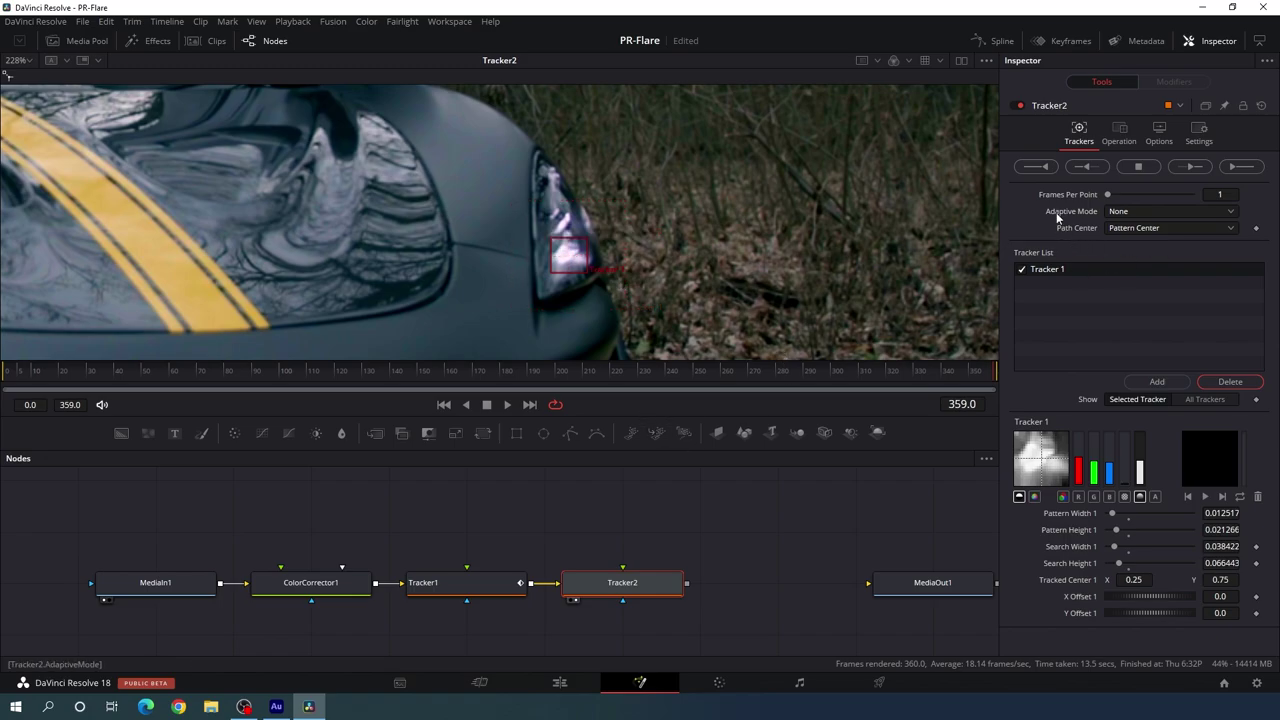
- Set Tracker2's adaptive mode to Best match with a match tolerance of 1.0
{"action": "left_click", "coordinate": [1115, 212]}
{"action": "left_click", "coordinate": [1120, 262]}
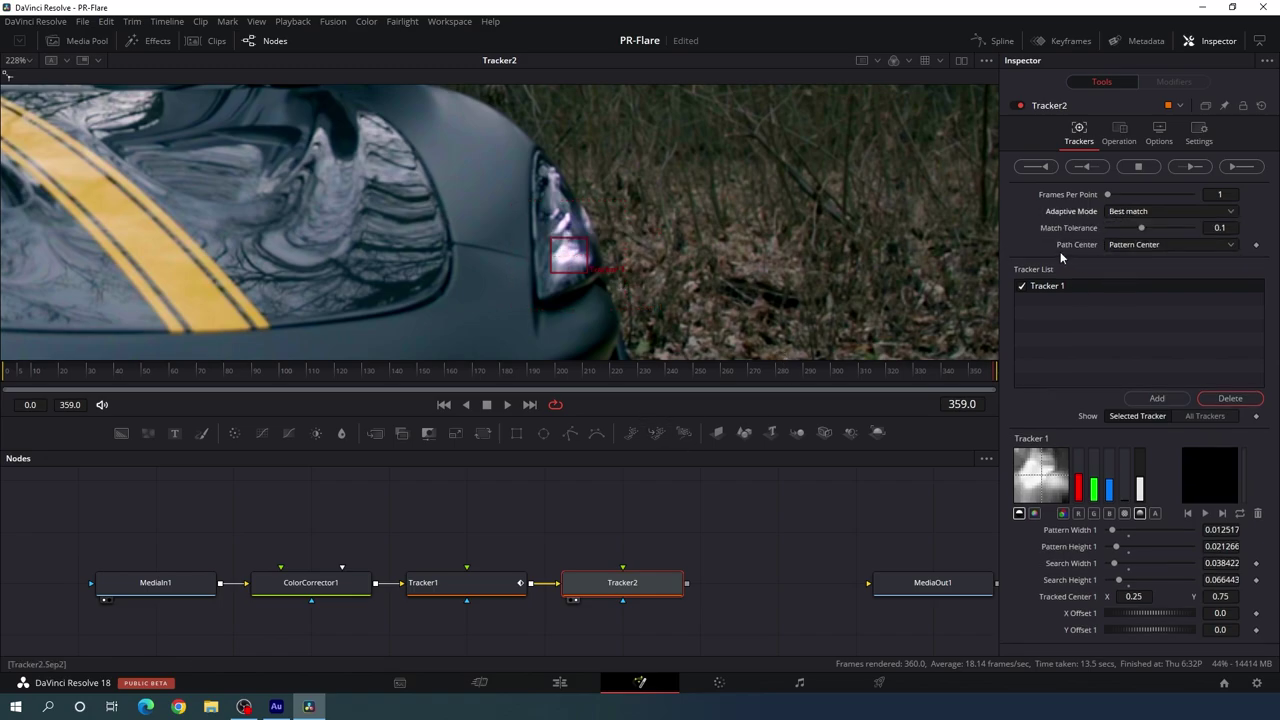
{"action": "left_click_drag", "start_coordinate": [1141, 228], "coordinate": [1192, 228]}
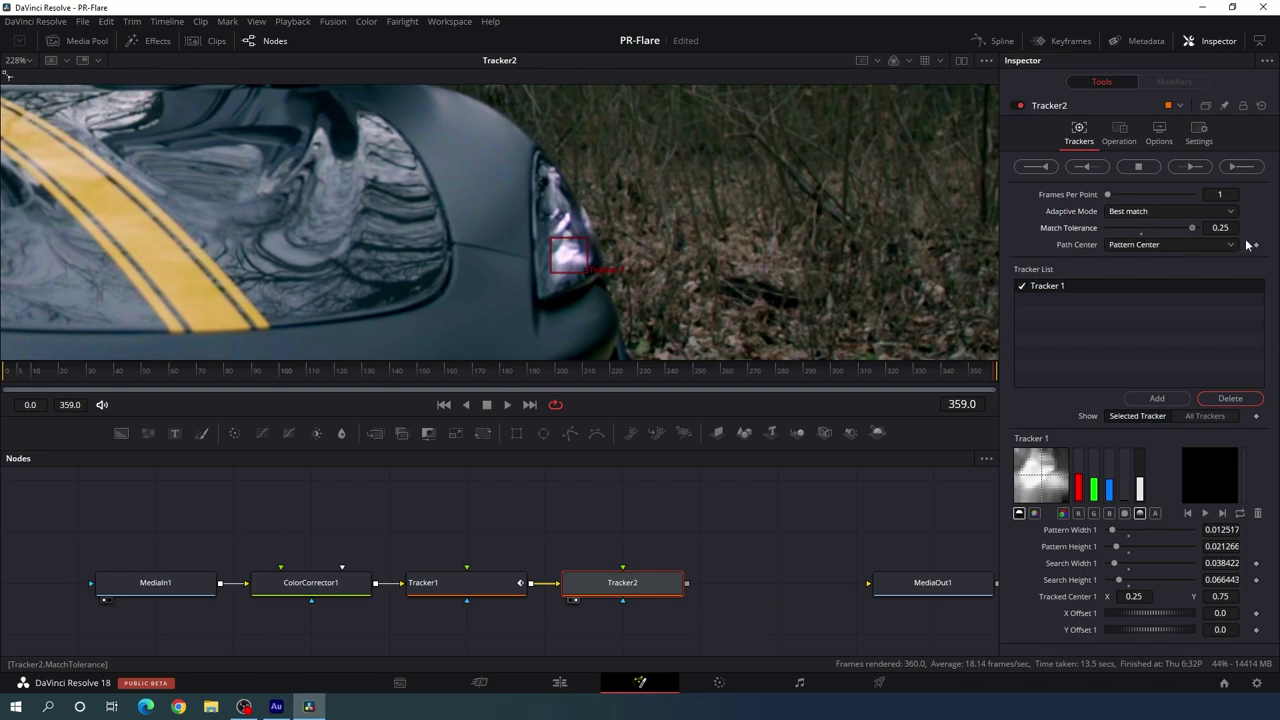
{"action": "left_click", "coordinate": [1220, 228]}
{"action": "type", "text": "1"}
{"action": "key", "text": "Tab"}
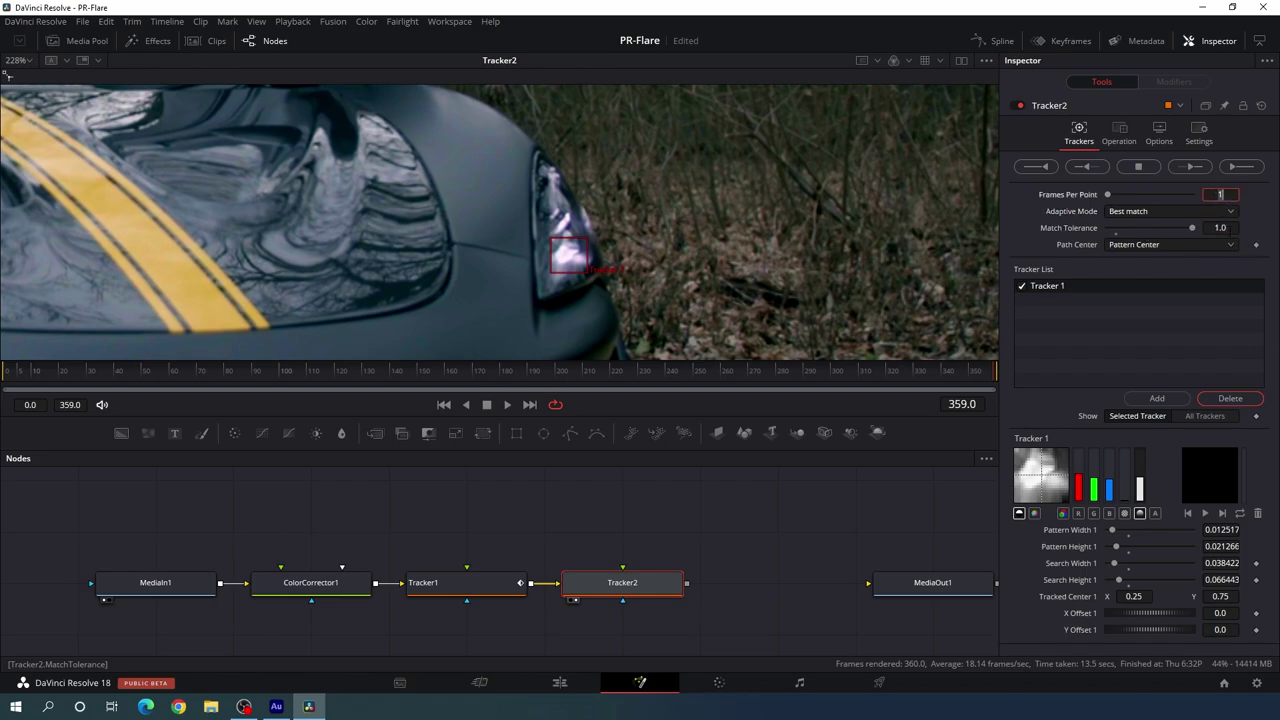
- Track the image-right headlight backward from frame 359 to frame 0 with Tracker2
{"action": "left_click", "coordinate": [1259, 231]}
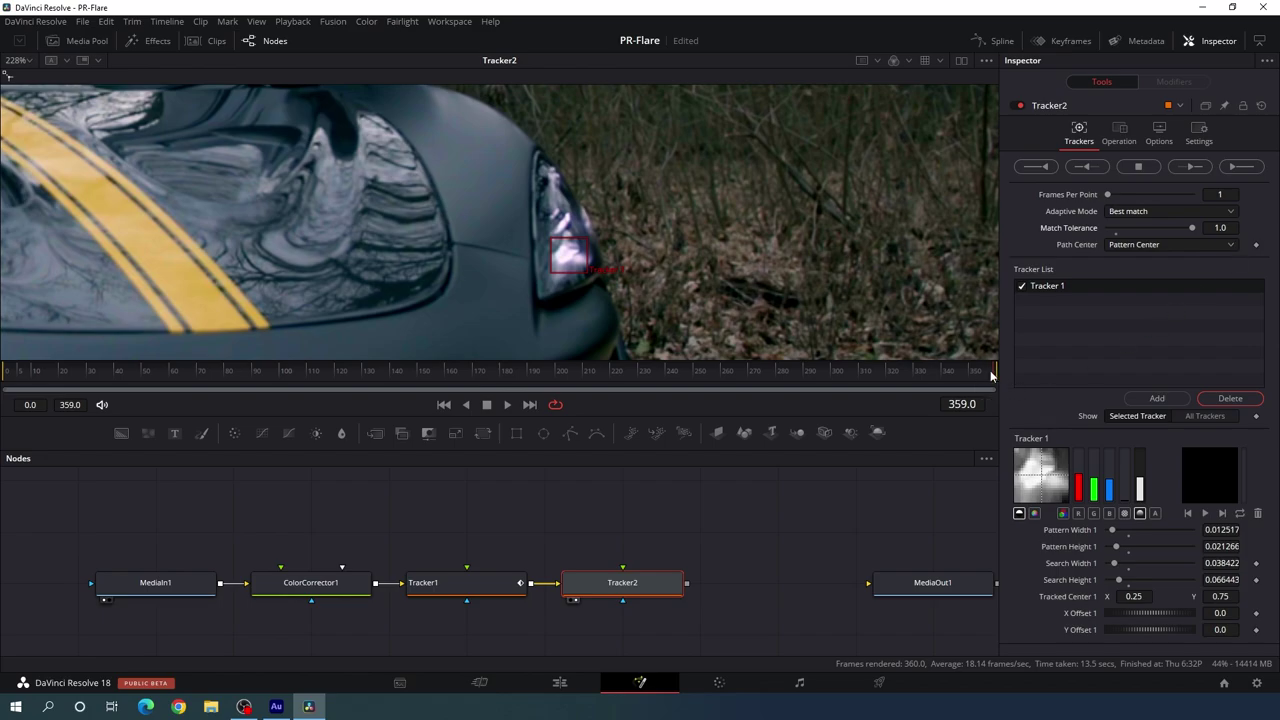
{"action": "left_click", "coordinate": [1086, 167]}
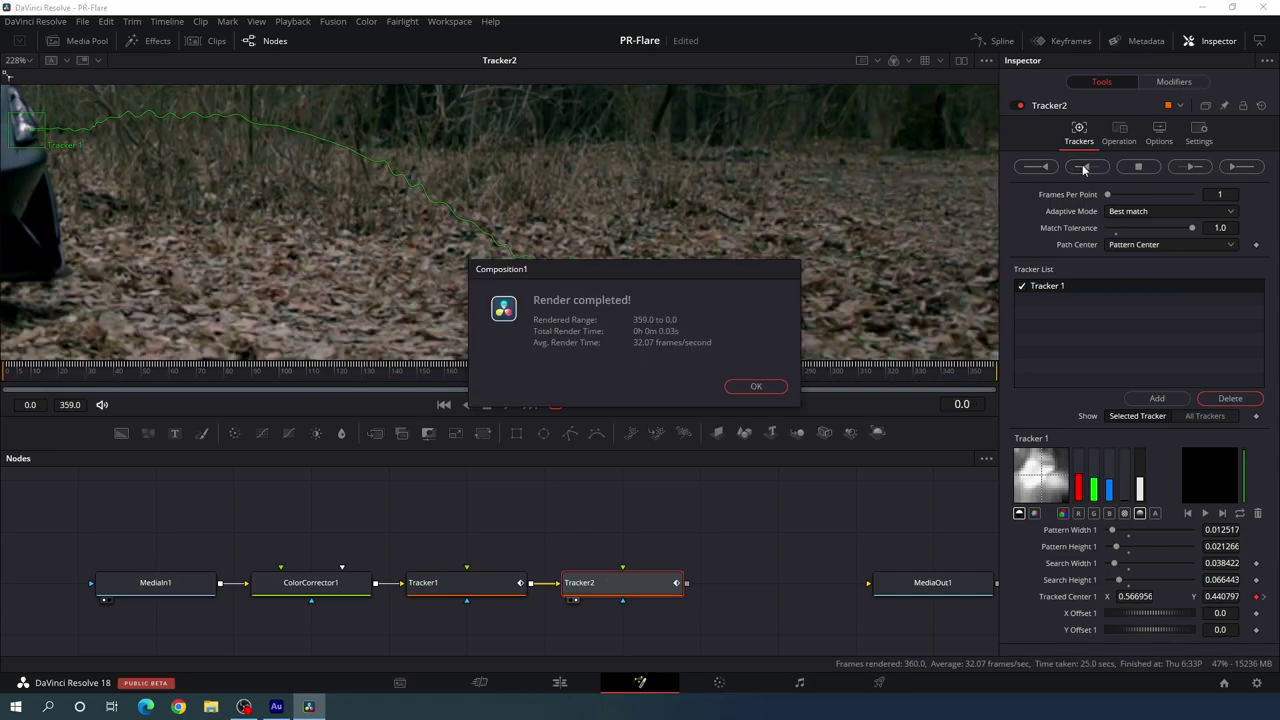
{"action": "left_click", "coordinate": [757, 387]}
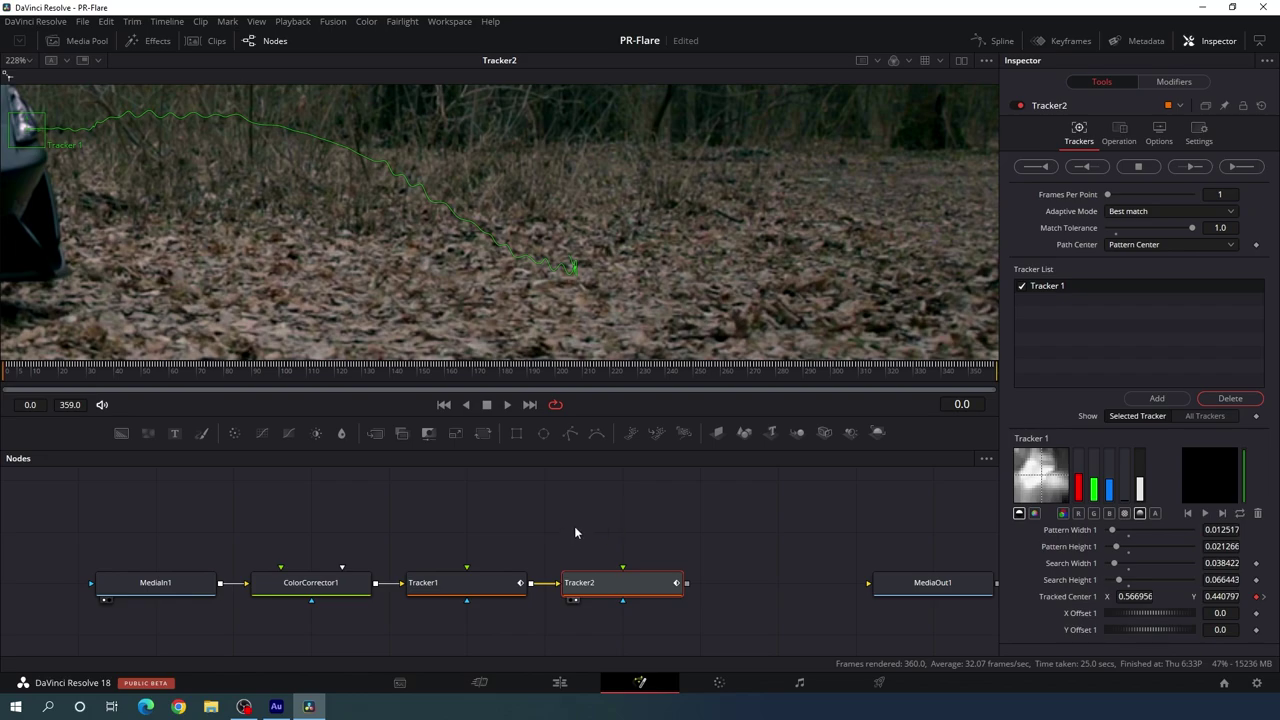
- Check the Tracker1 and Tracker2 paths against both headlights at frames 182 and 159 with the whole image in view
{"action": "left_click", "coordinate": [540, 368]}
{"action": "left_click", "coordinate": [18, 60]}
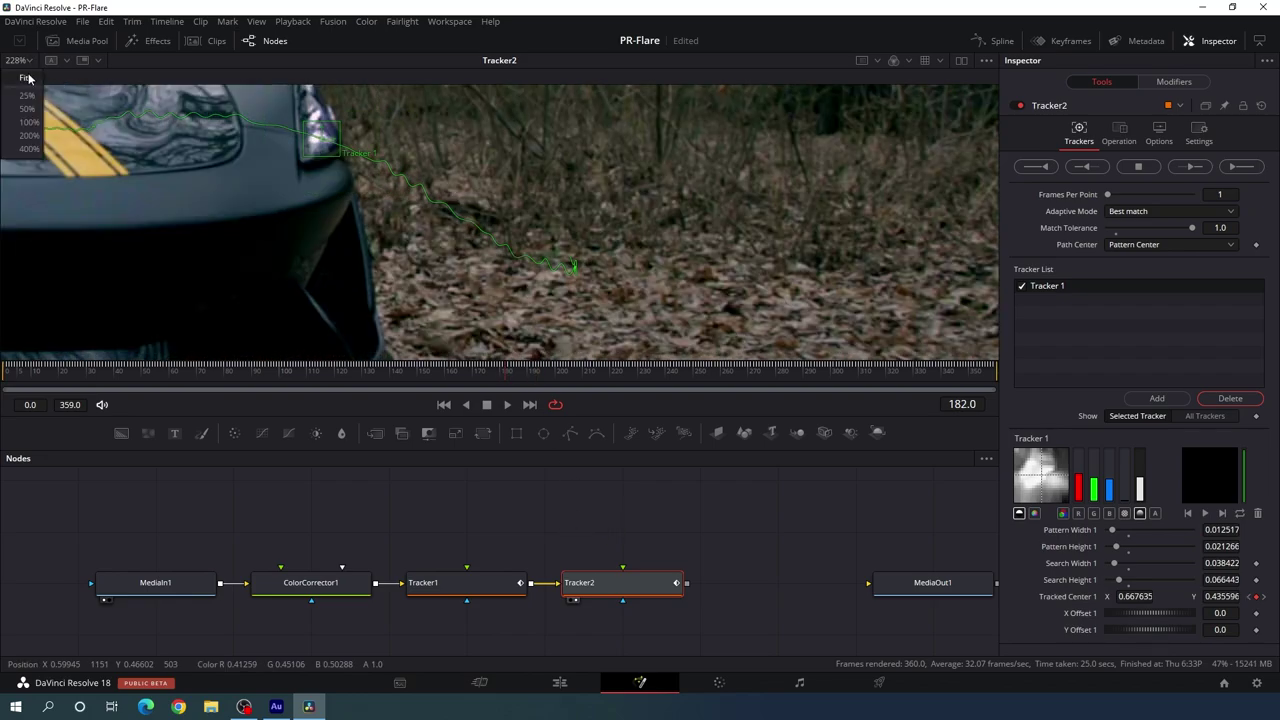
{"action": "left_click", "coordinate": [28, 78]}
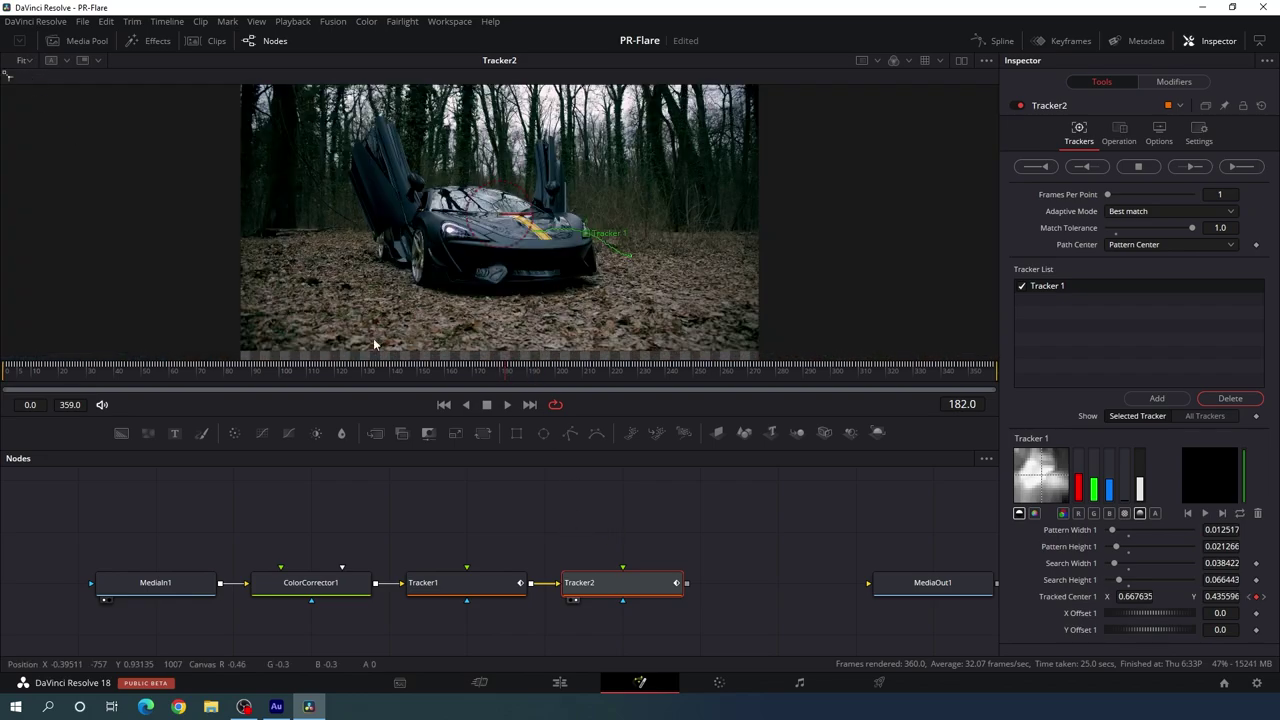
{"action": "left_click", "coordinate": [476, 588]}
{"action": "left_click", "coordinate": [660, 590]}
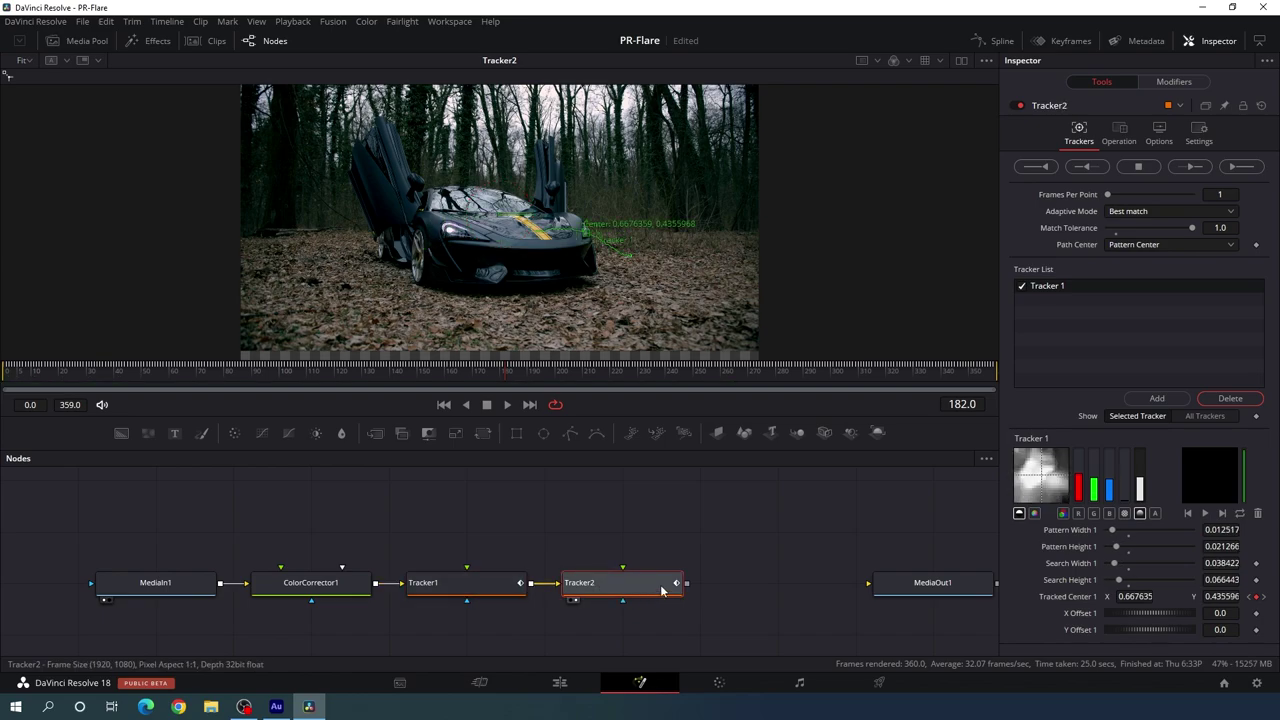
{"action": "left_click", "coordinate": [506, 586]}
{"action": "left_click", "coordinate": [443, 370]}
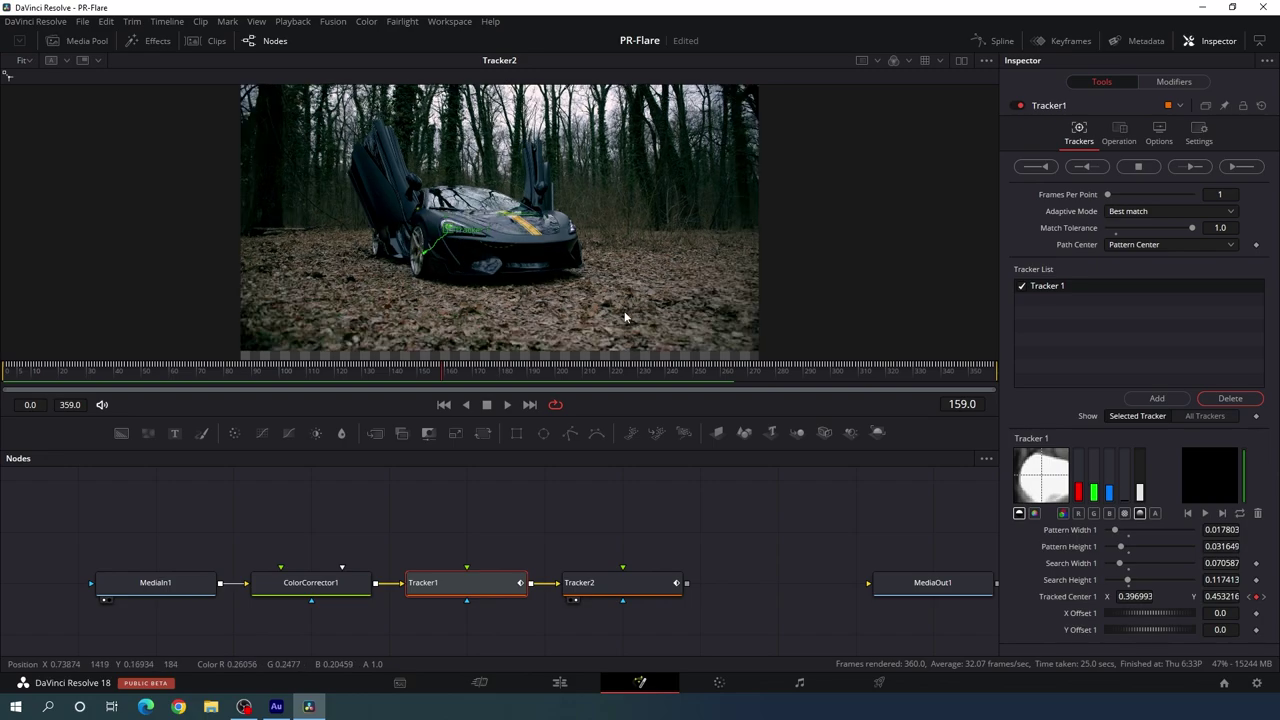
{"action": "left_click", "coordinate": [597, 582]}
- Add an unconnected LensMasterFlares node and place it above Tracker2 in the node graph
{"action": "left_click", "coordinate": [566, 552]}
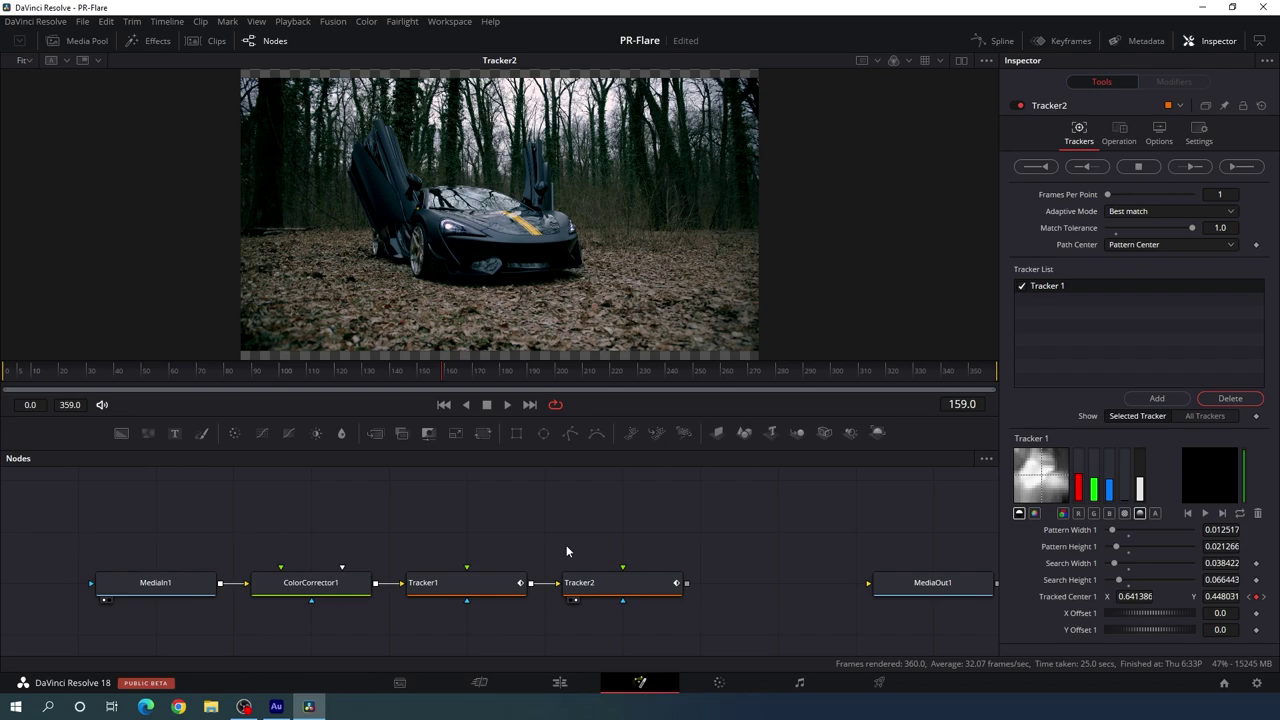
{"action": "key", "text": "shift+space"}
{"action": "type", "text": "trac"}
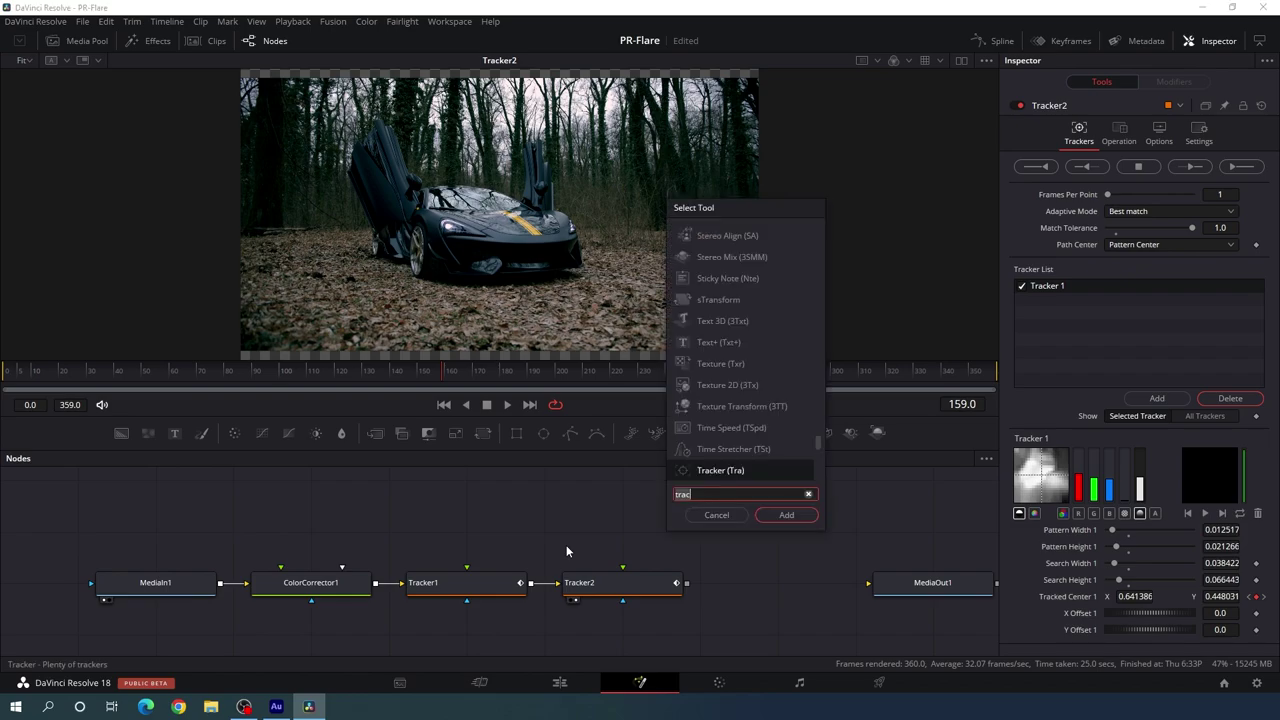
{"action": "key", "text": "BackSpace"}
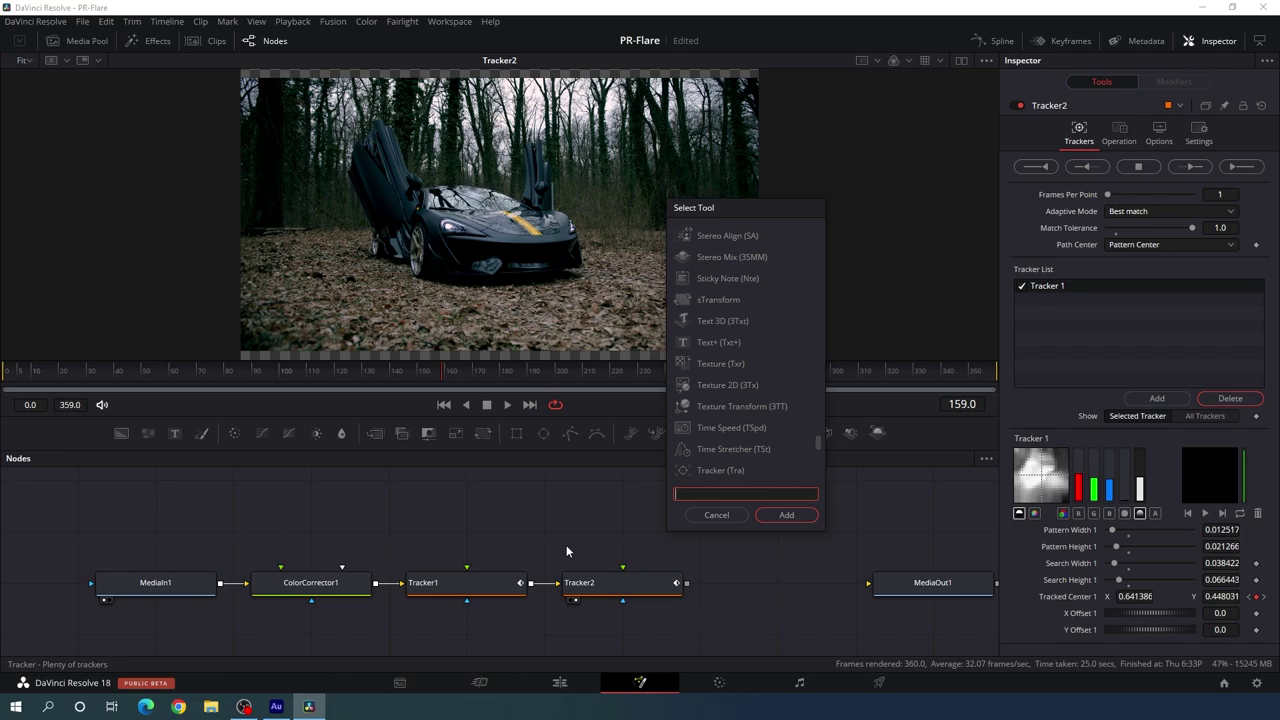
{"action": "type", "text": "lens"}
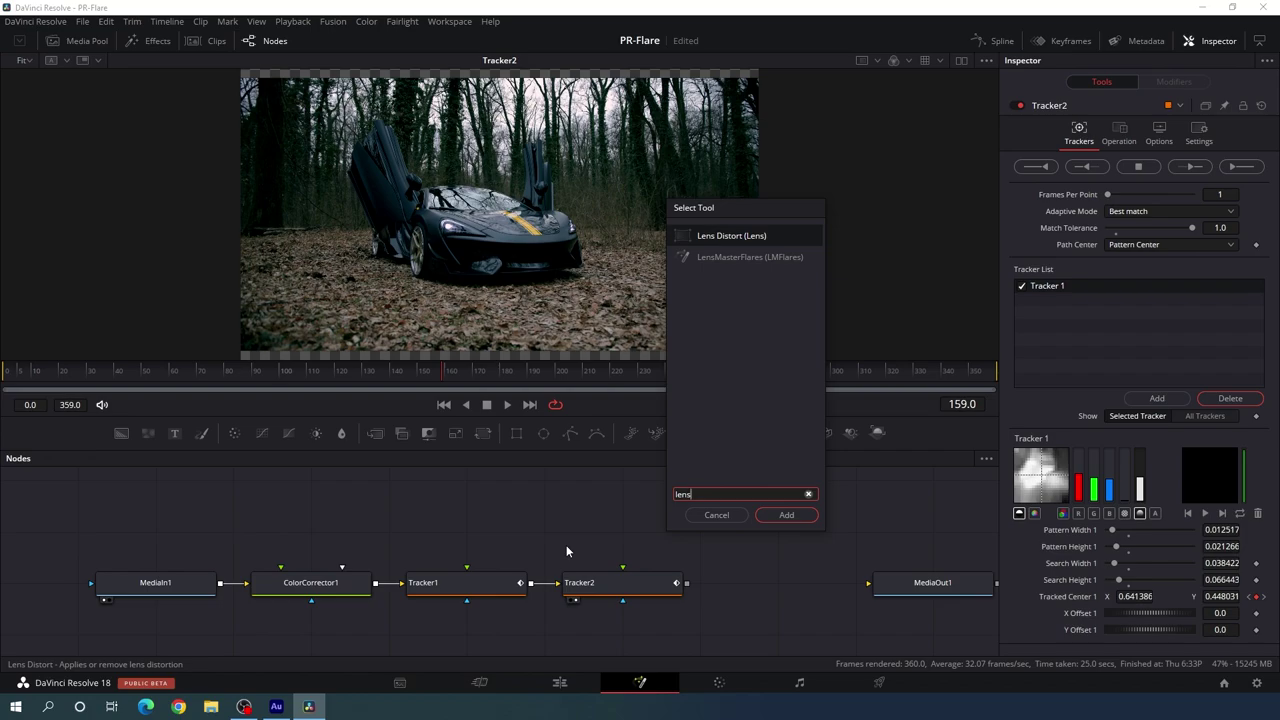
{"action": "left_click", "coordinate": [741, 258]}
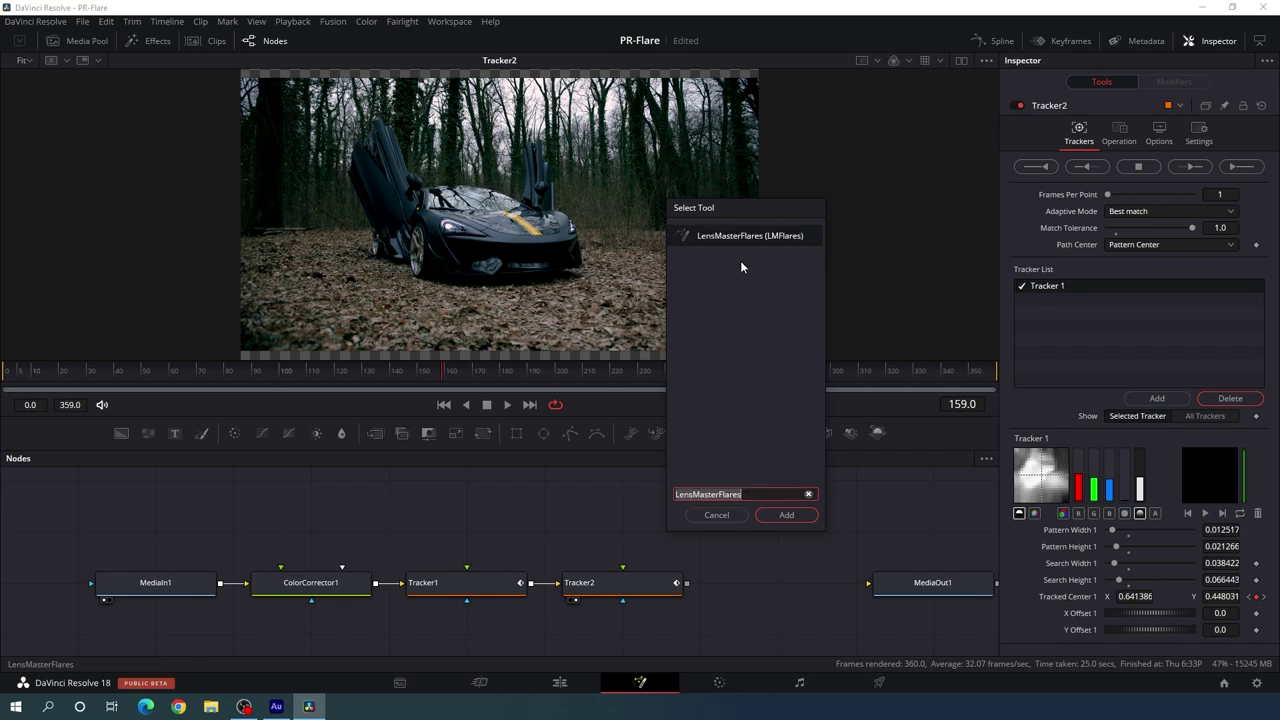
{"action": "left_click", "coordinate": [787, 515]}
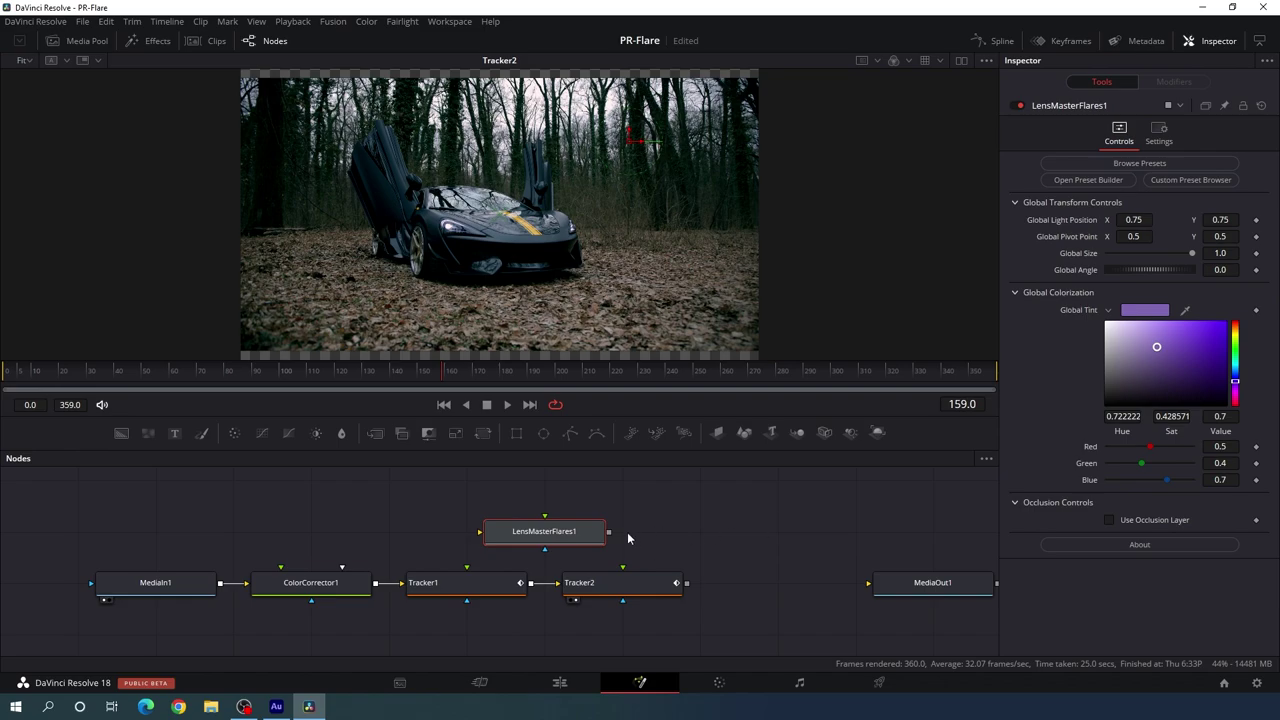
{"action": "left_click_drag", "start_coordinate": [549, 534], "coordinate": [668, 515]}
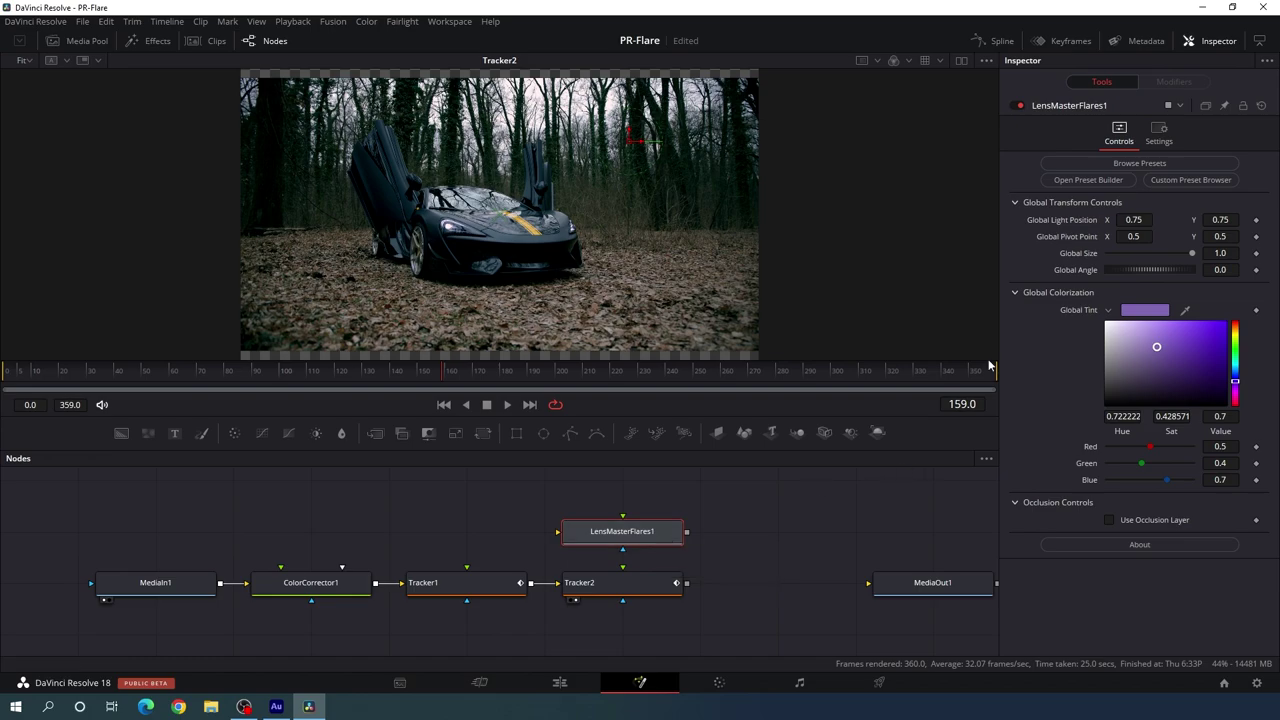
- Look through the flare elements offered in the LensMaster Flares Preset Builder
{"action": "left_click", "coordinate": [1090, 183]}
{"action": "left_click_drag", "start_coordinate": [103, 227], "coordinate": [303, 156]}
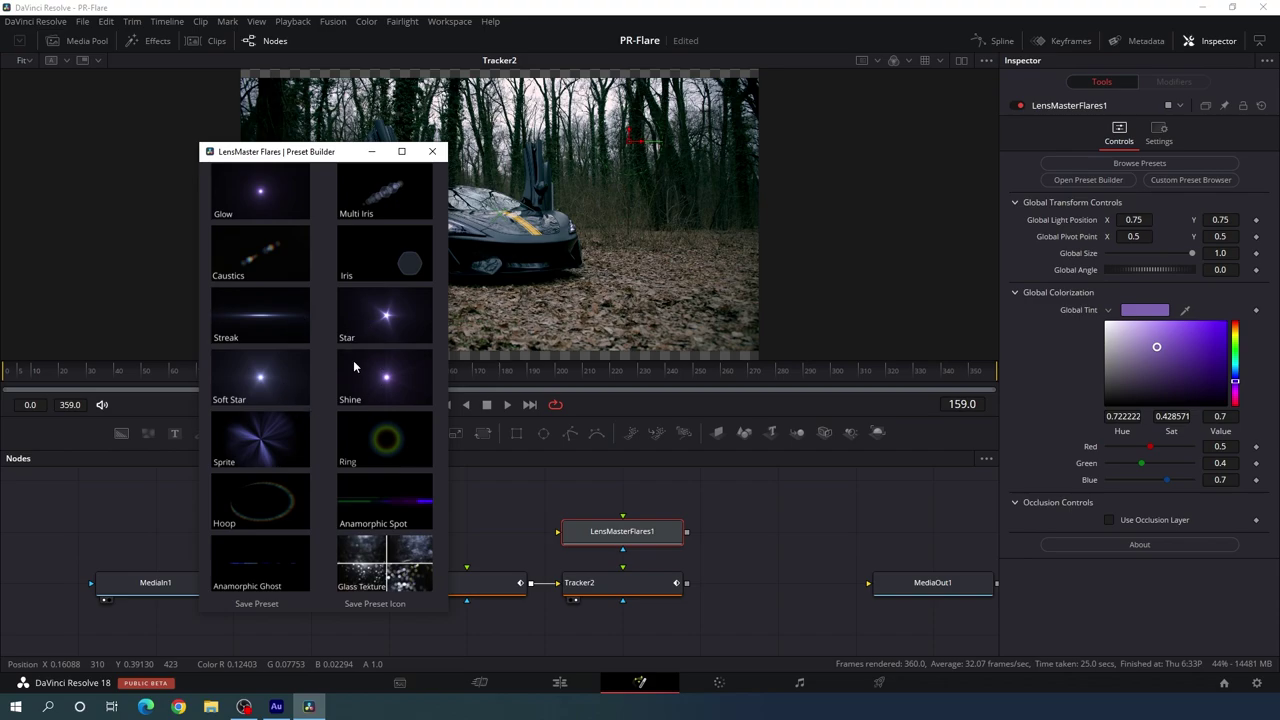
{"action": "left_click", "coordinate": [433, 153]}
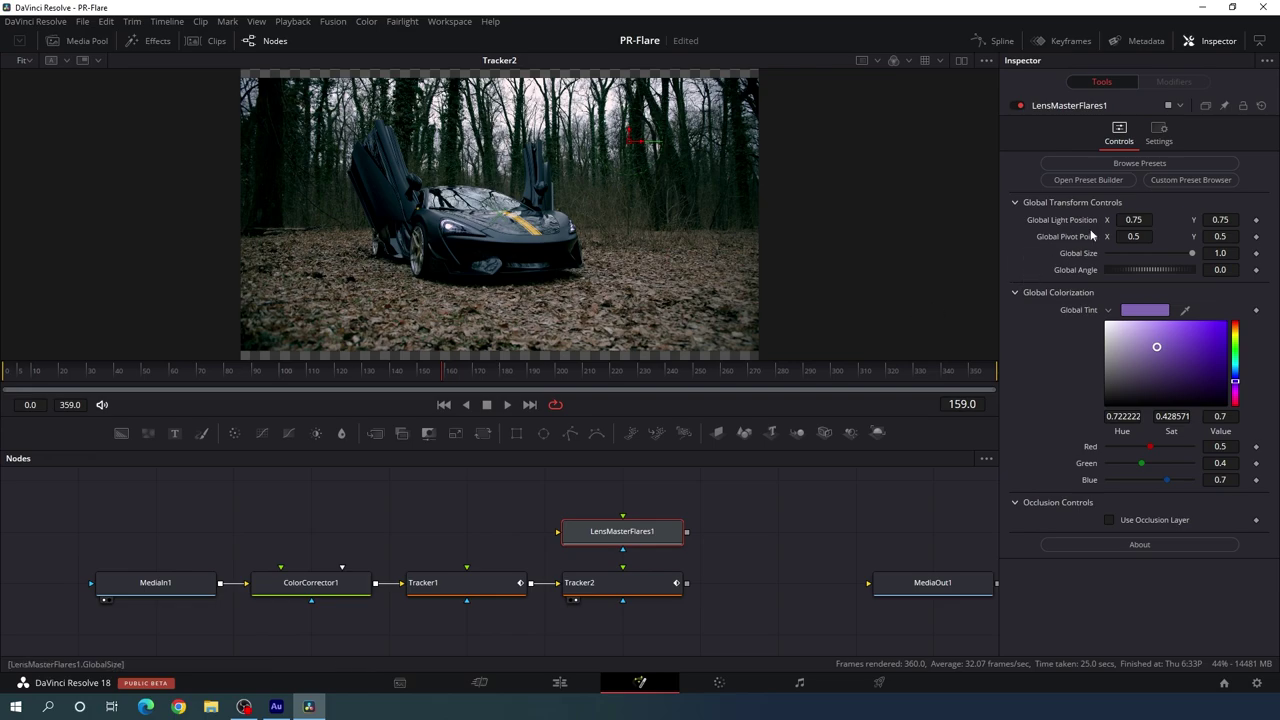
- Browse the LensMaster preset categories and add the J.A.R.V.I.S preset from SciFi to the node graph
{"action": "left_click", "coordinate": [1142, 164]}
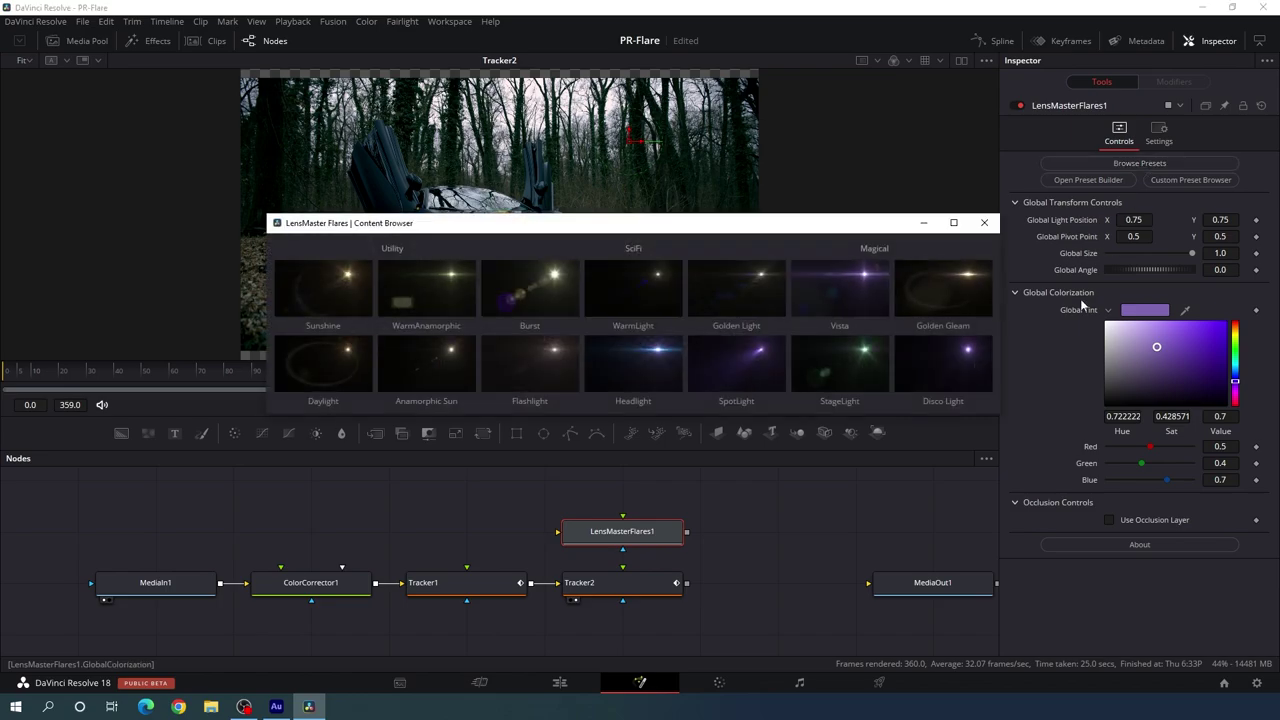
{"action": "left_click_drag", "start_coordinate": [688, 236], "coordinate": [620, 242]}
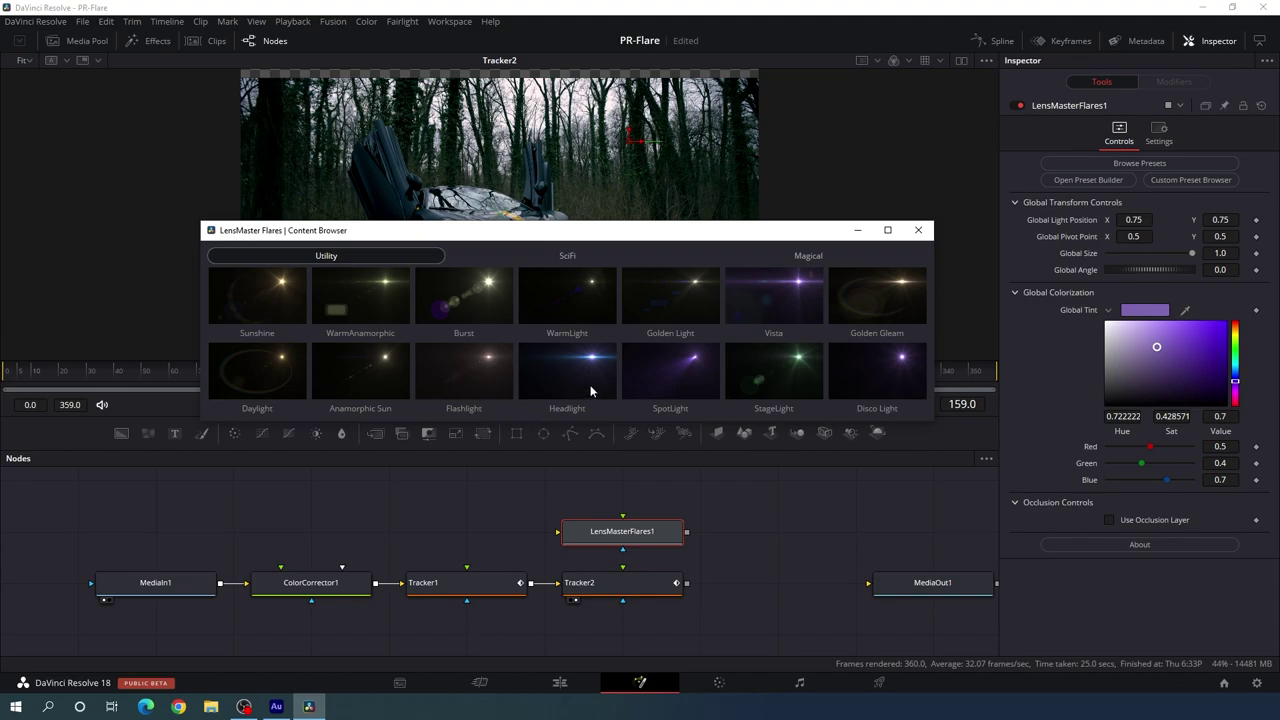
{"action": "left_click", "coordinate": [583, 257]}
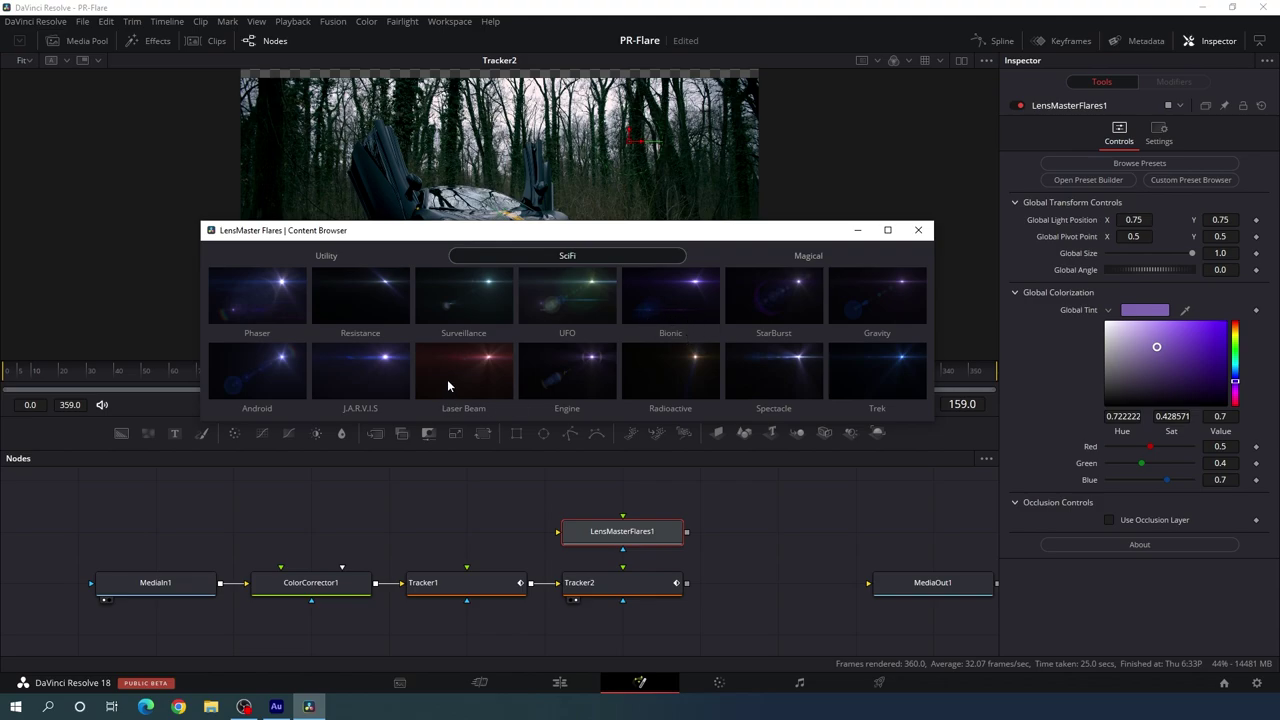
{"action": "left_click", "coordinate": [807, 257]}
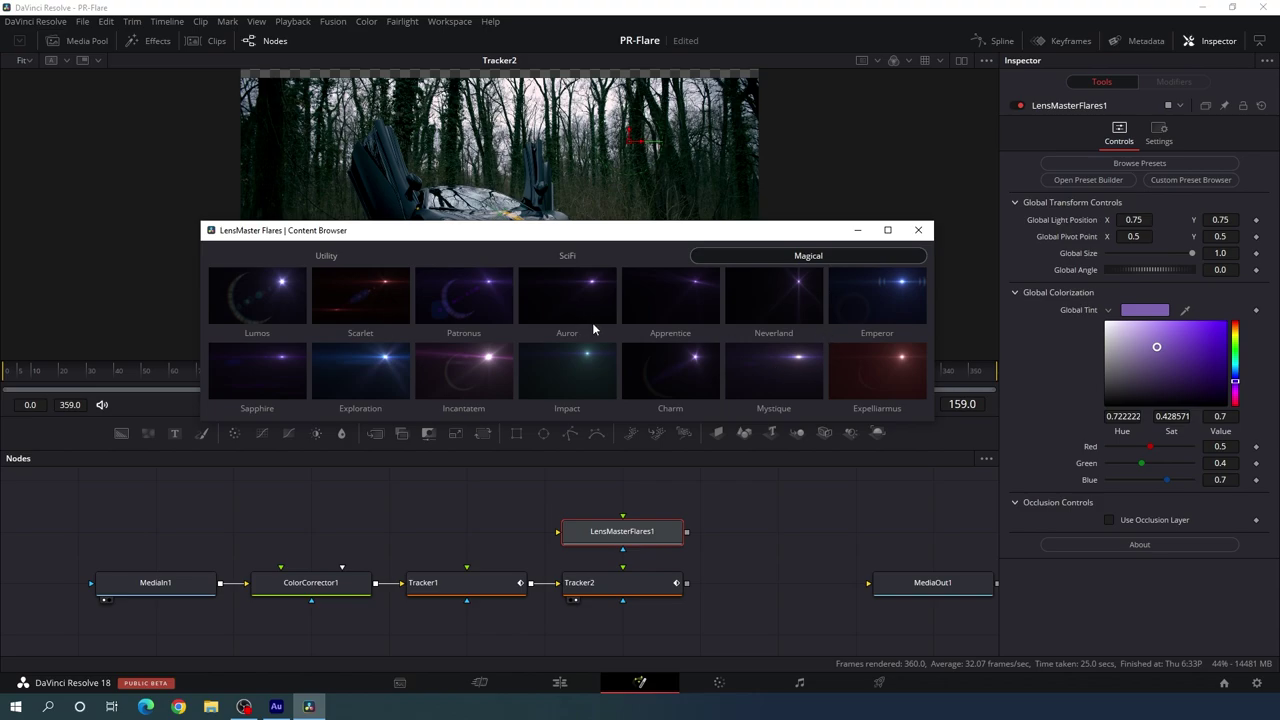
{"action": "left_click", "coordinate": [566, 260]}
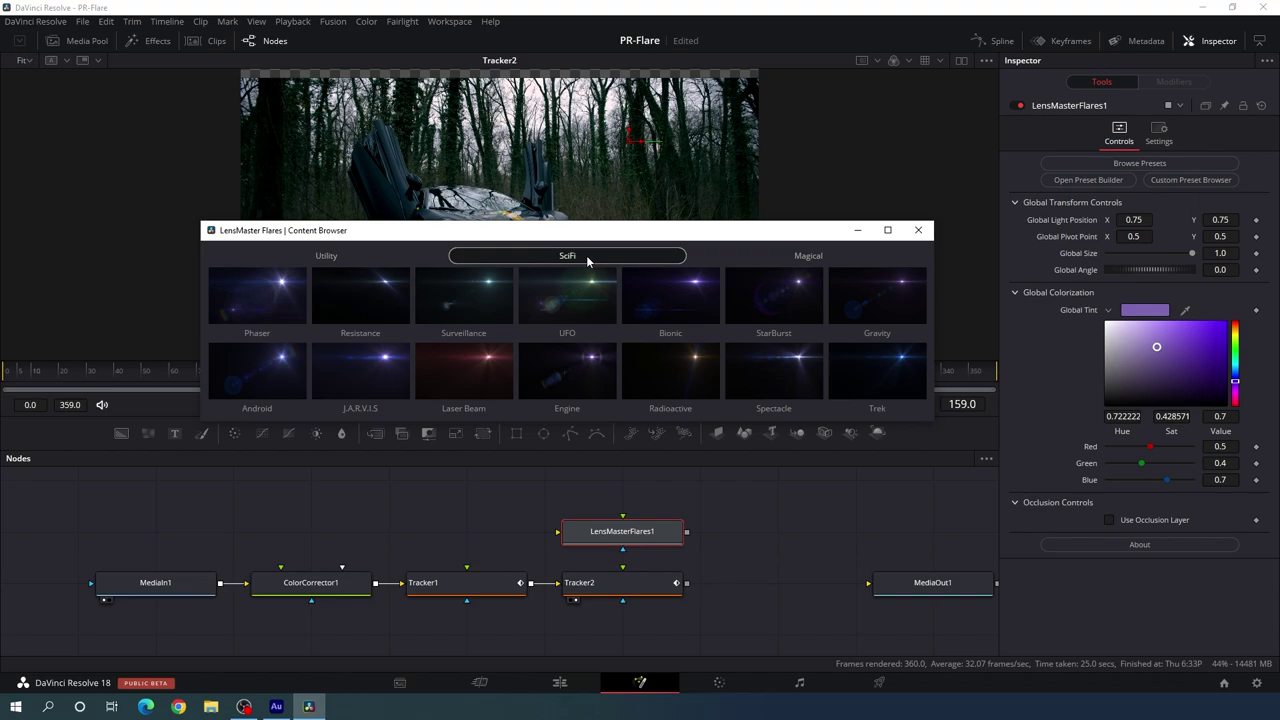
{"action": "double_click", "coordinate": [374, 377]}
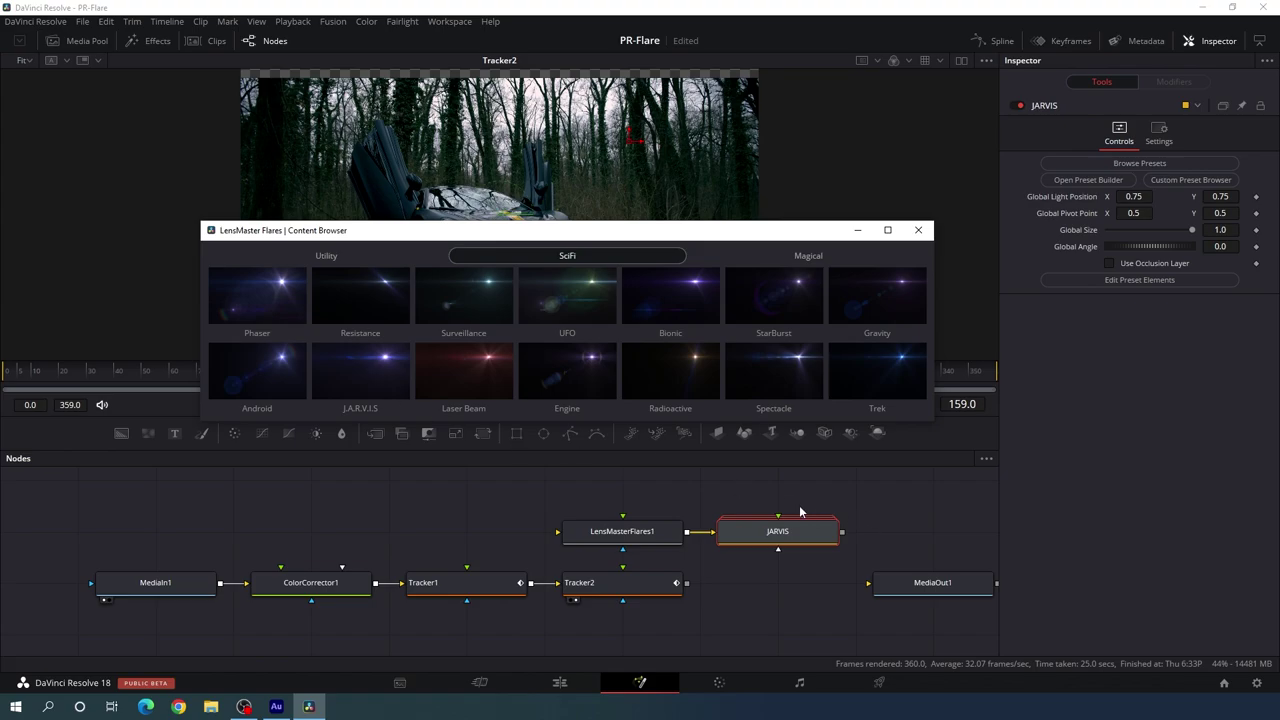
{"action": "left_click", "coordinate": [919, 231]}
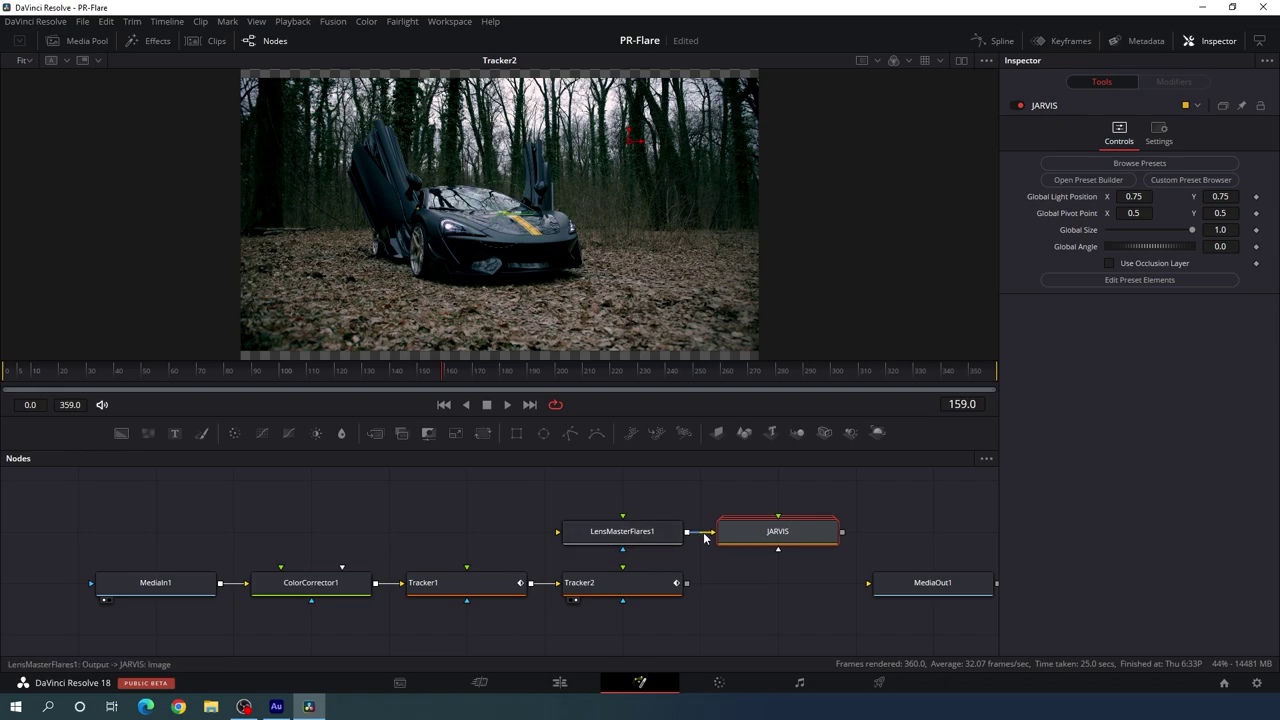
- Disconnect the JARVIS node from LensMasterFlares1 and move both nodes aside, with LensMasterFlares1 above MediaOut1
{"action": "left_click_drag", "start_coordinate": [712, 537], "coordinate": [696, 496]}
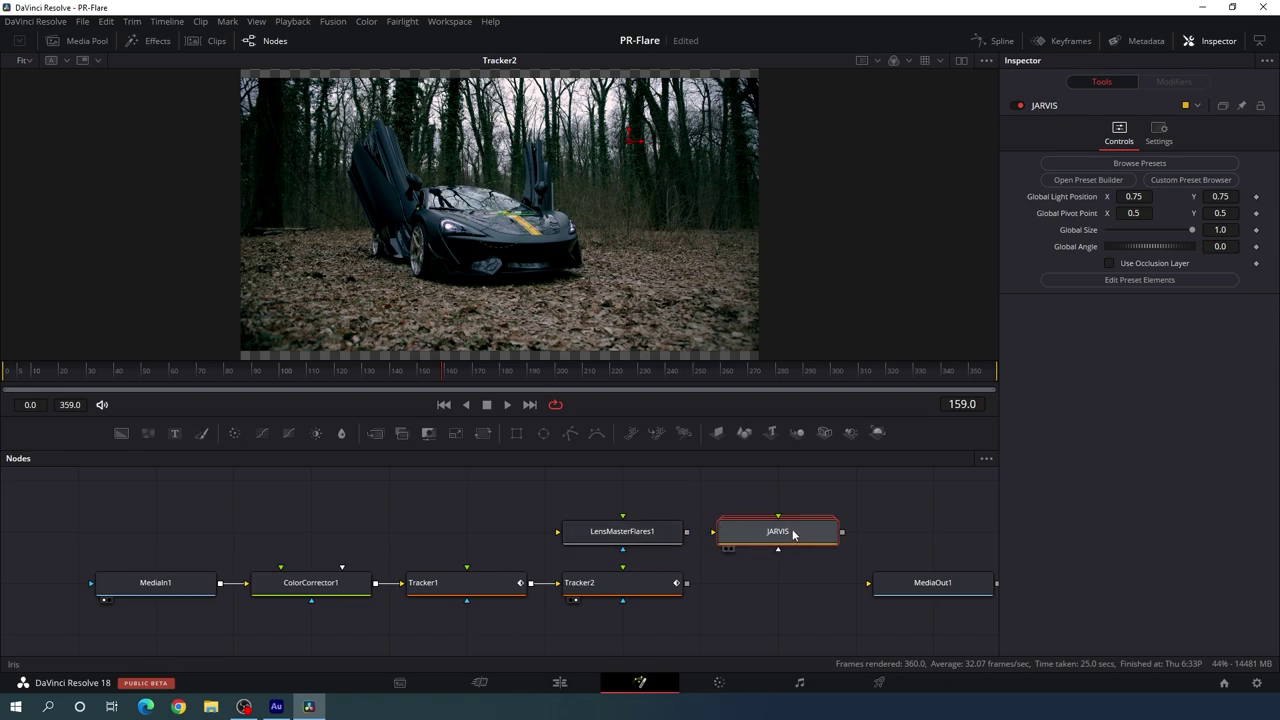
{"action": "left_click_drag", "start_coordinate": [792, 532], "coordinate": [501, 499]}
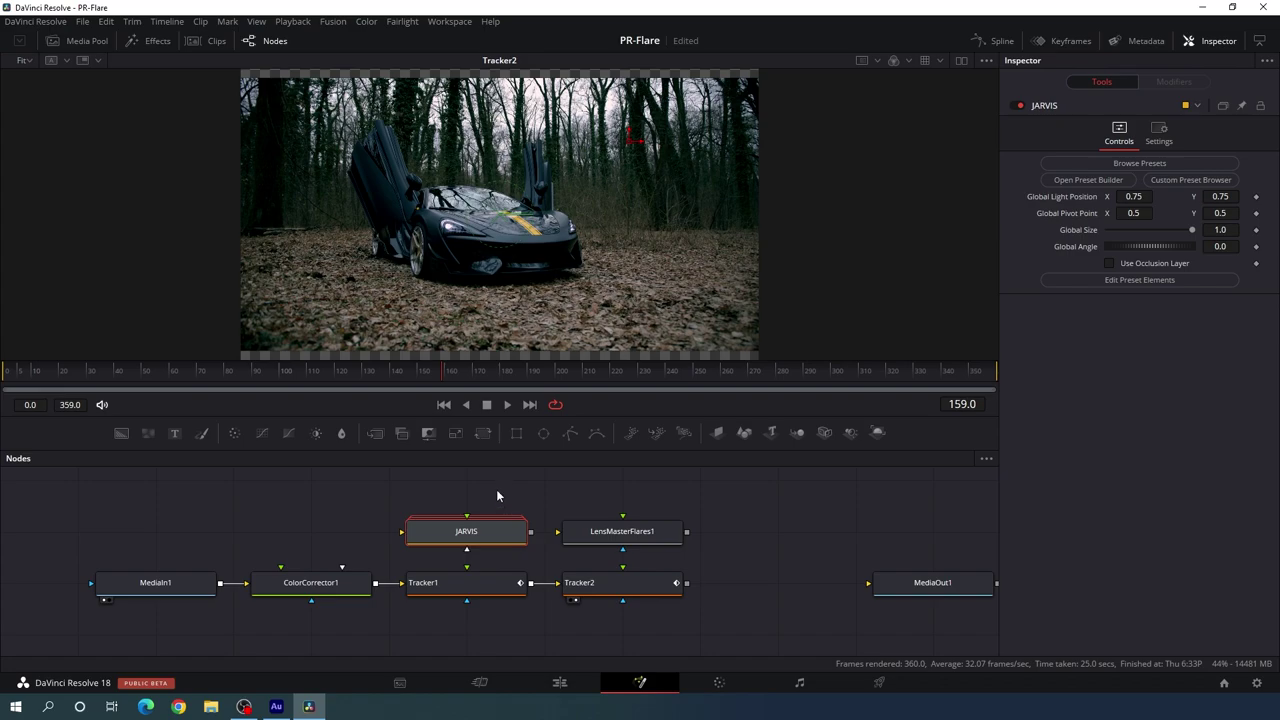
{"action": "left_click_drag", "start_coordinate": [496, 489], "coordinate": [646, 546]}
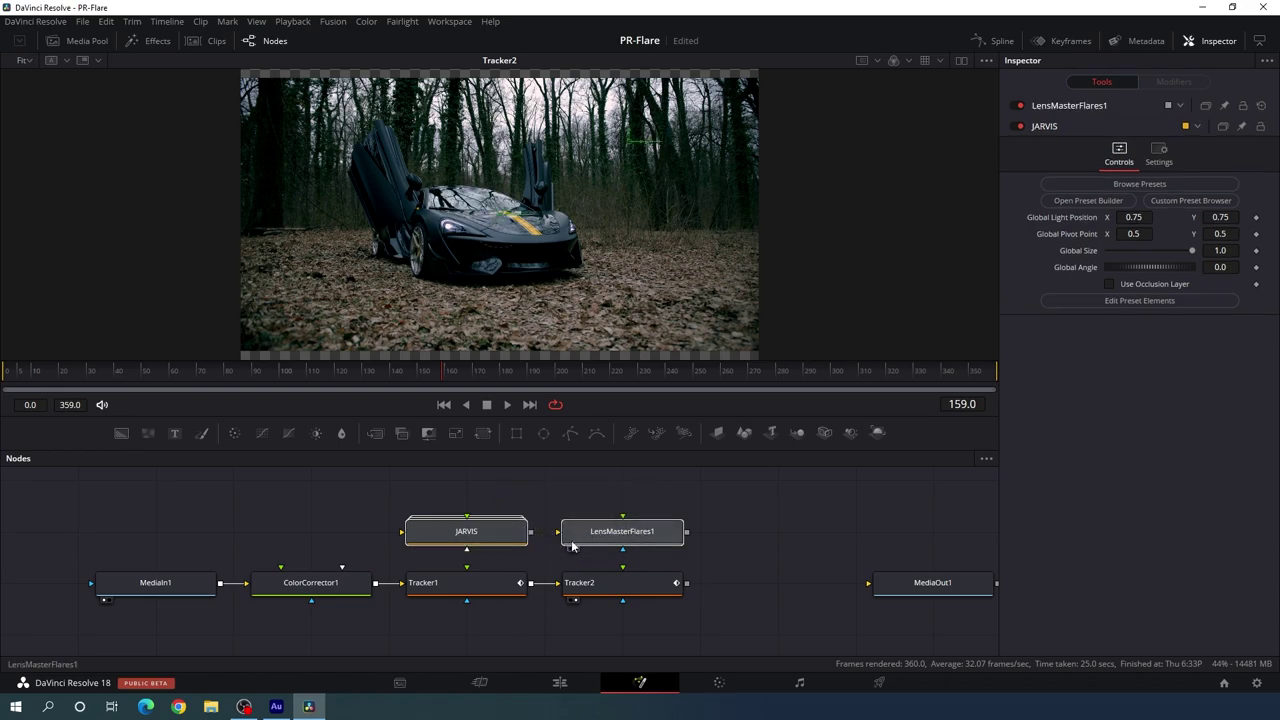
{"action": "left_click_drag", "start_coordinate": [605, 535], "coordinate": [941, 477]}
{"action": "left_click", "coordinate": [834, 541]}
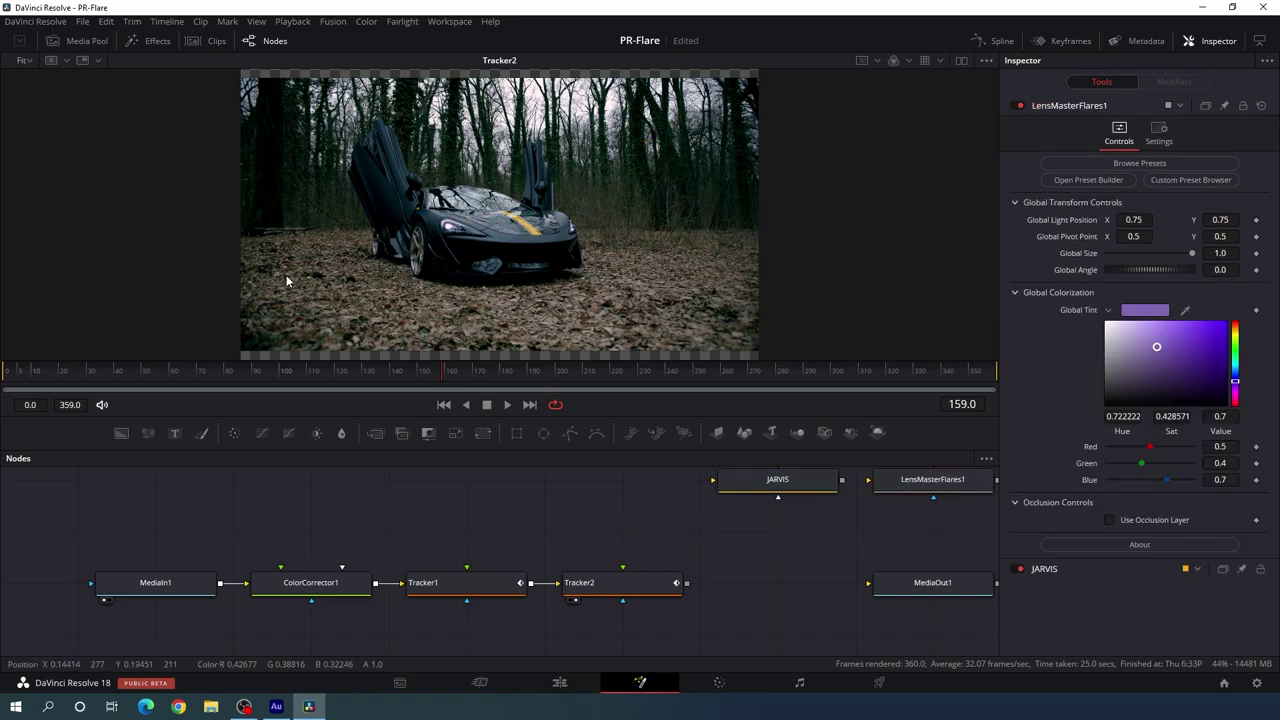
- Add the Lens Flare V29 Fusion template above Tracker1 and connect its output to Tracker1's foreground input
{"action": "left_click", "coordinate": [157, 44]}
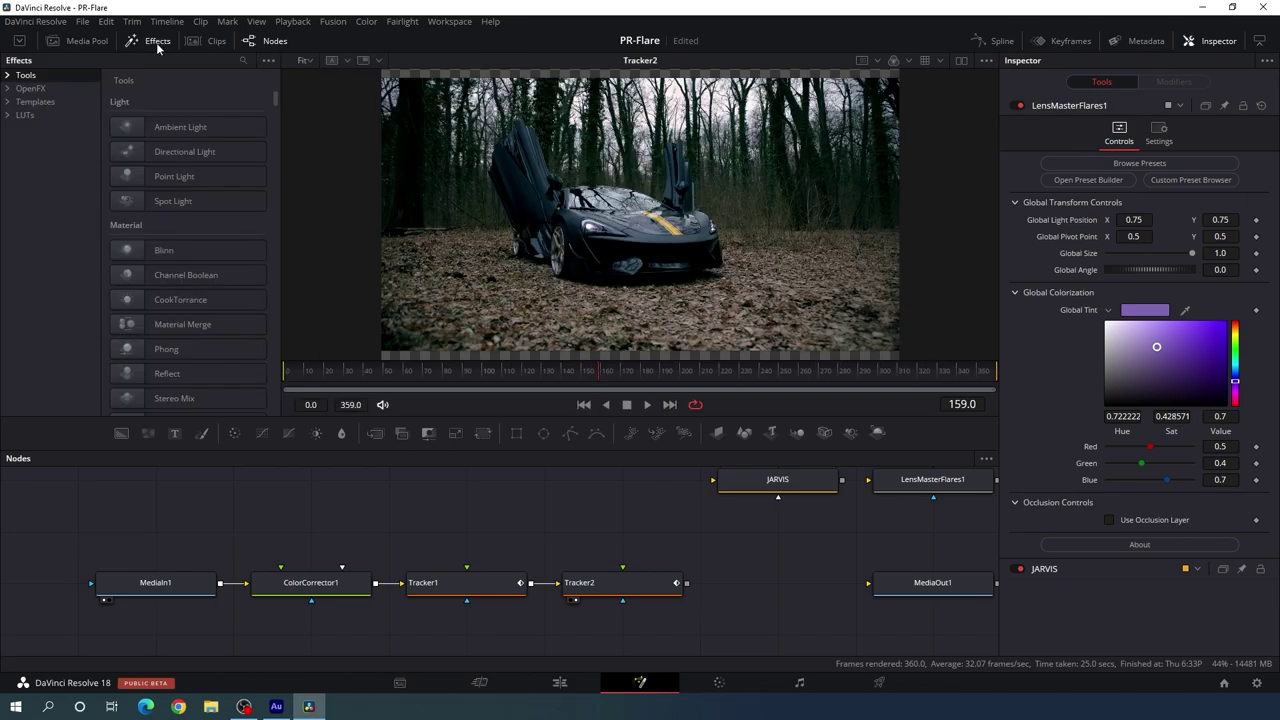
{"action": "left_click", "coordinate": [41, 104]}
{"action": "left_click", "coordinate": [7, 102]}
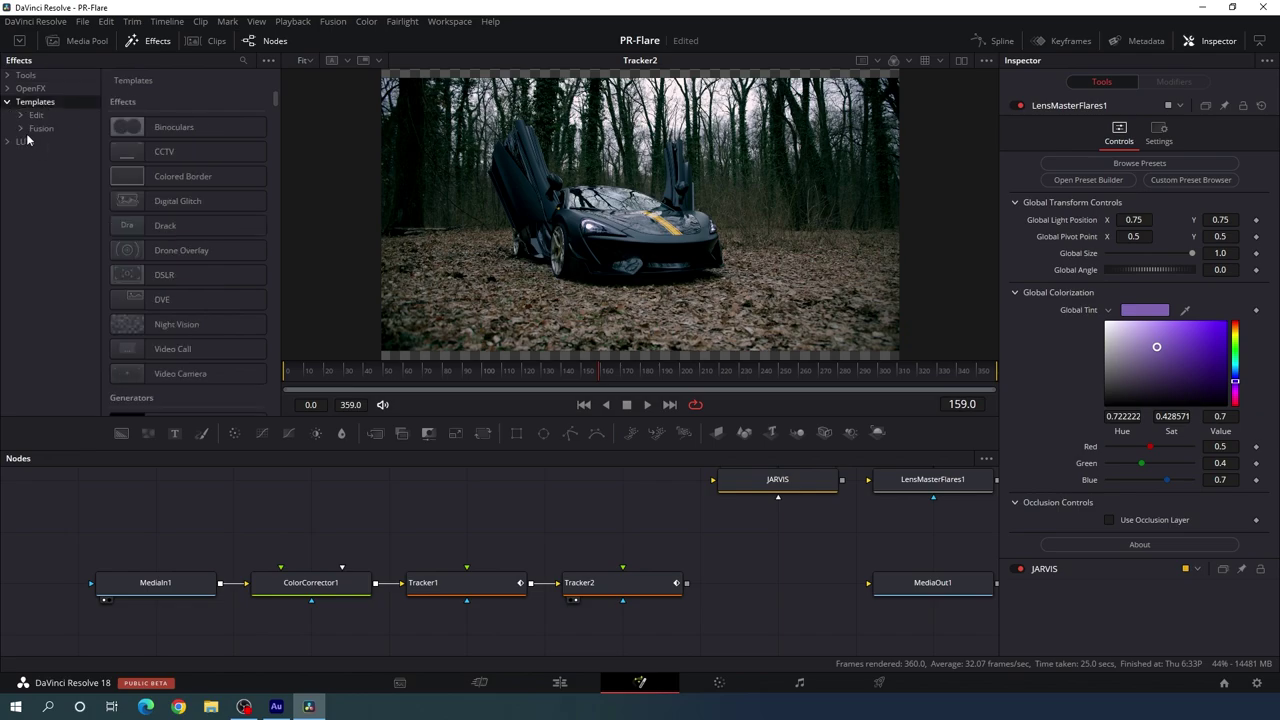
{"action": "left_click", "coordinate": [21, 129]}
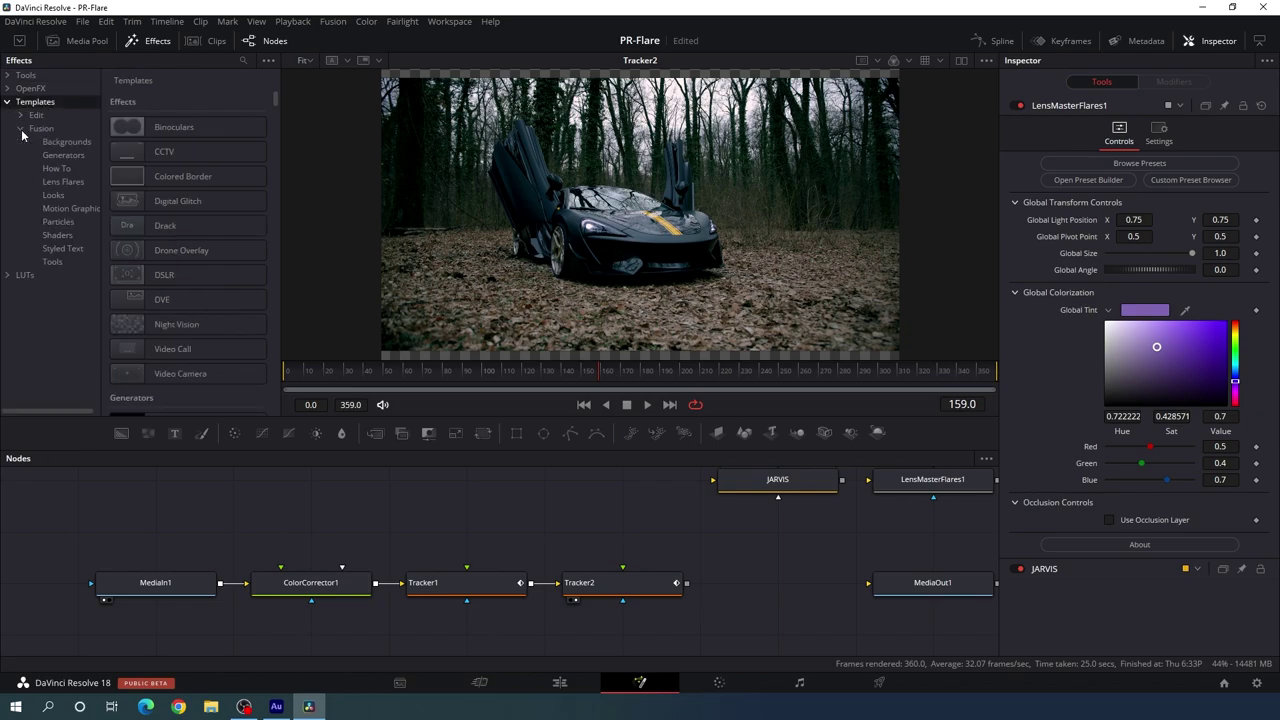
{"action": "left_click", "coordinate": [62, 182]}
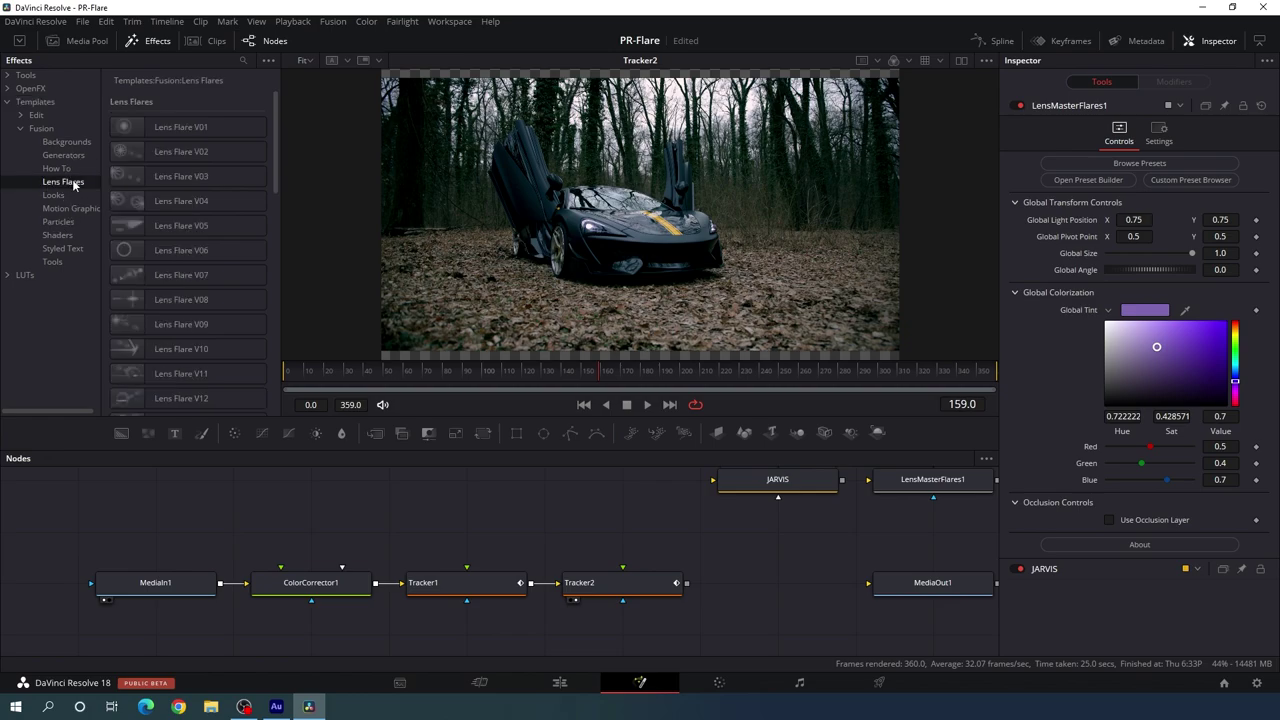
{"action": "left_click_drag", "start_coordinate": [273, 148], "coordinate": [280, 310]}
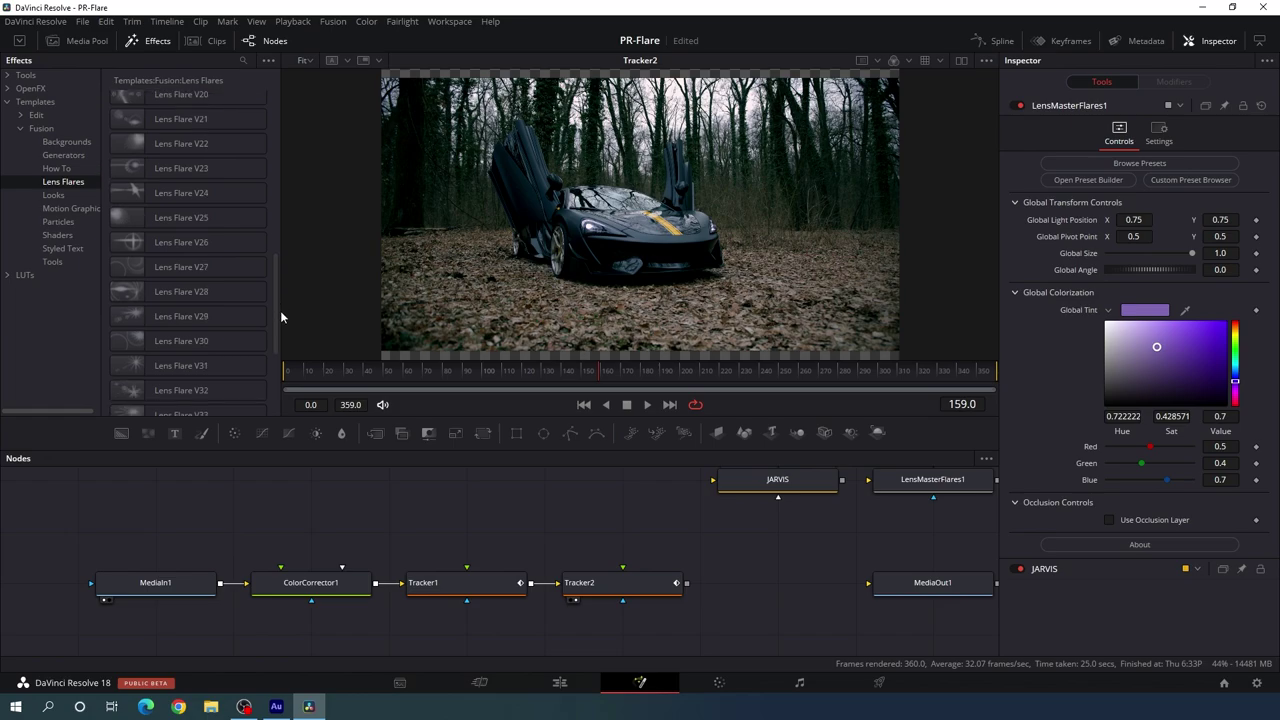
{"action": "left_click", "coordinate": [170, 317]}
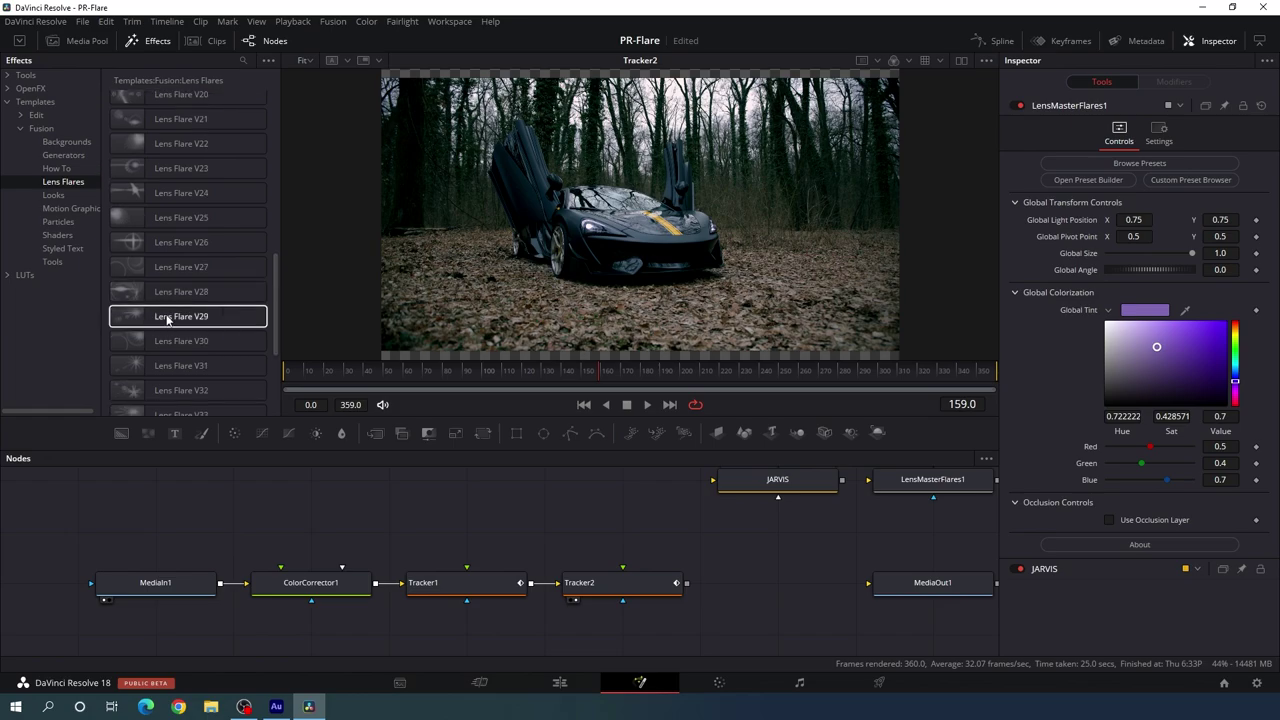
{"action": "left_click_drag", "start_coordinate": [172, 317], "coordinate": [491, 516]}
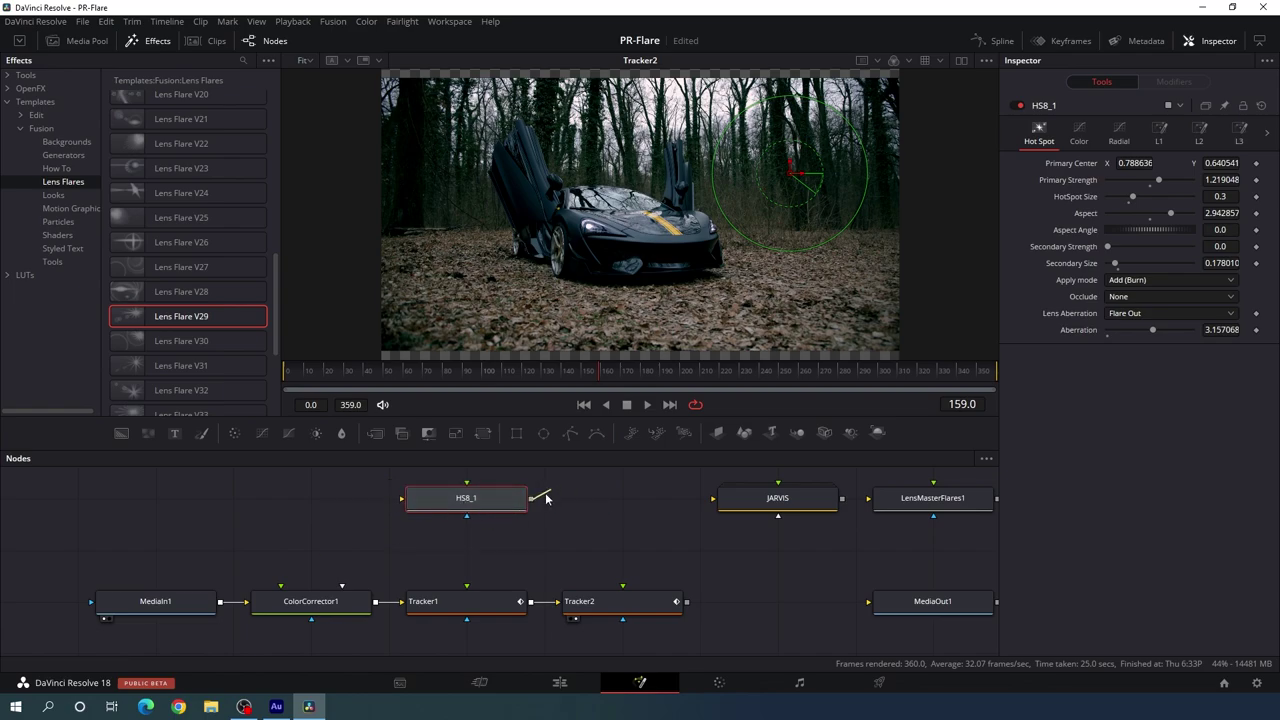
{"action": "left_click_drag", "start_coordinate": [531, 498], "coordinate": [480, 600]}
{"action": "left_click", "coordinate": [375, 536]}
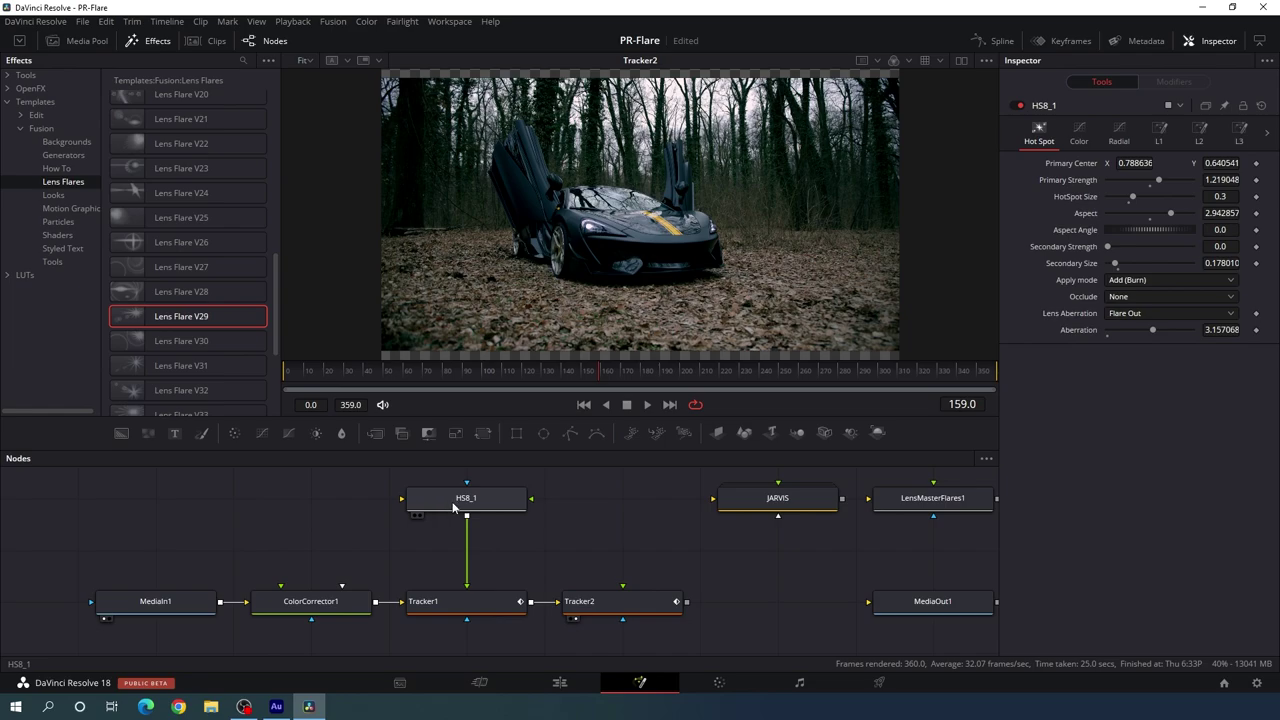
- Add a Background node beside the HS8_1 flare, connect it to the flare's input, and show HS8_1 in the viewer
{"action": "left_click_drag", "start_coordinate": [449, 503], "coordinate": [510, 197]}
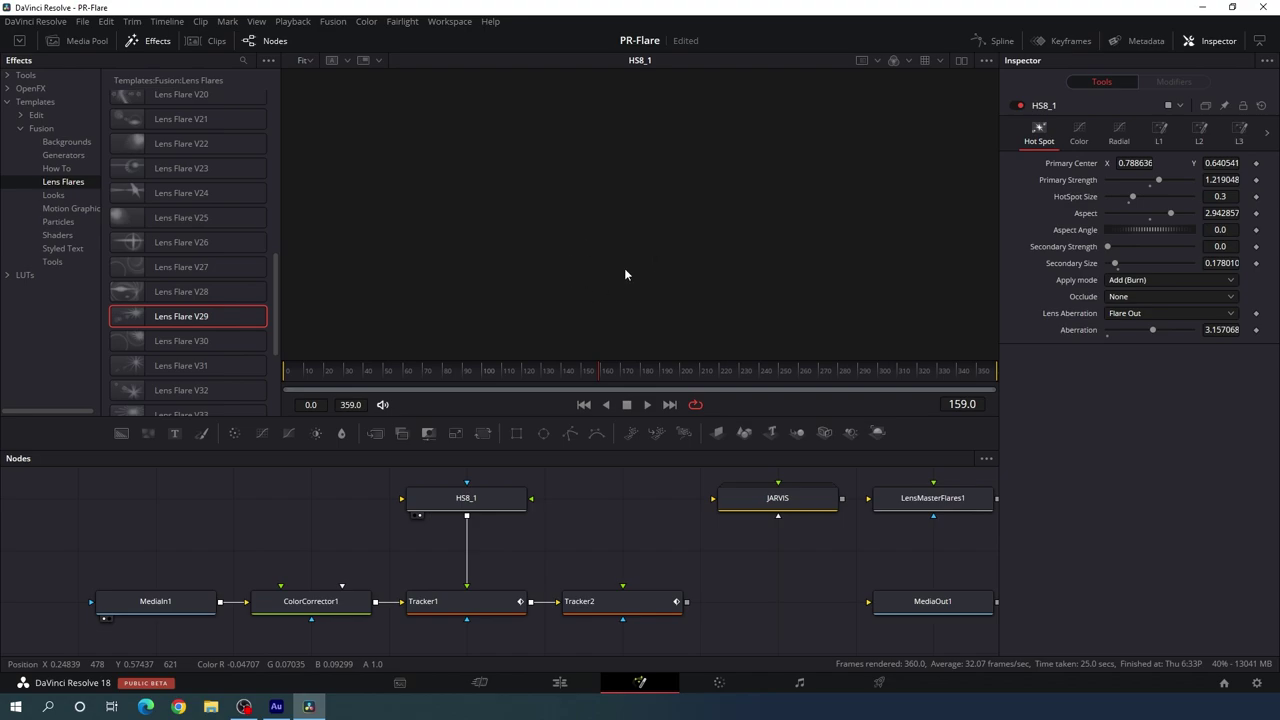
{"action": "left_click_drag", "start_coordinate": [346, 504], "coordinate": [352, 516]}
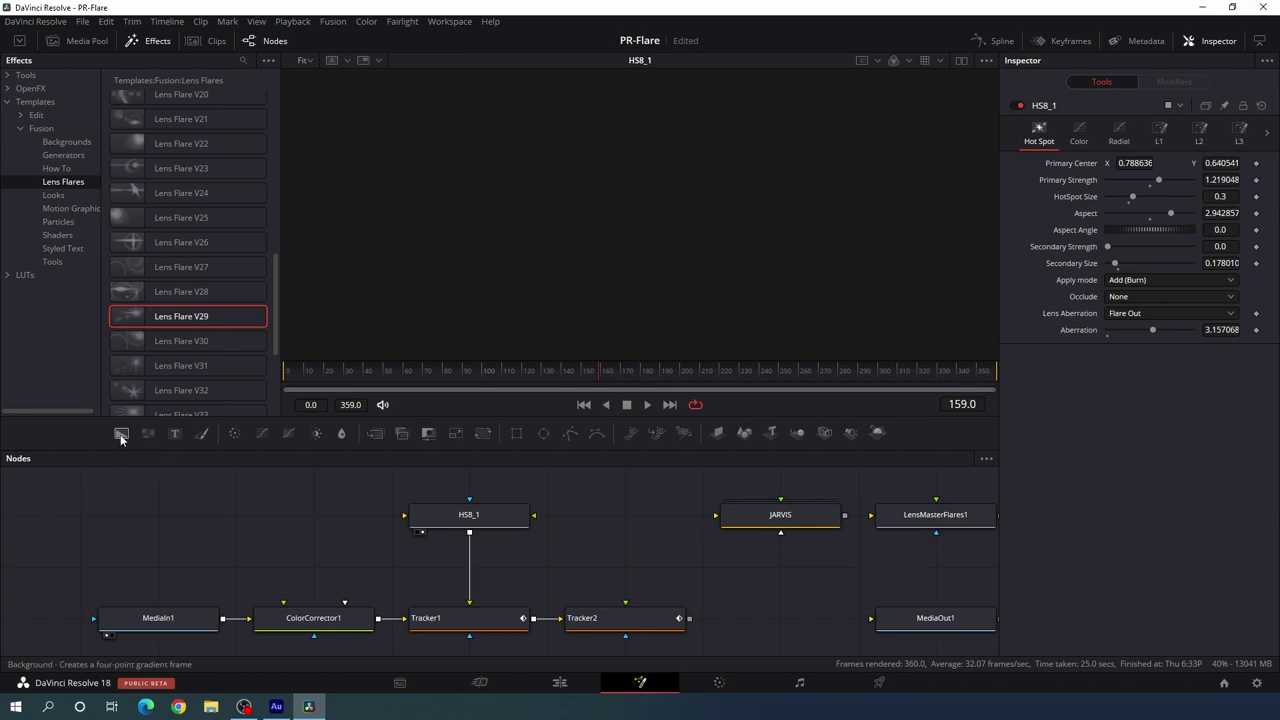
{"action": "left_click_drag", "start_coordinate": [121, 439], "coordinate": [233, 529]}
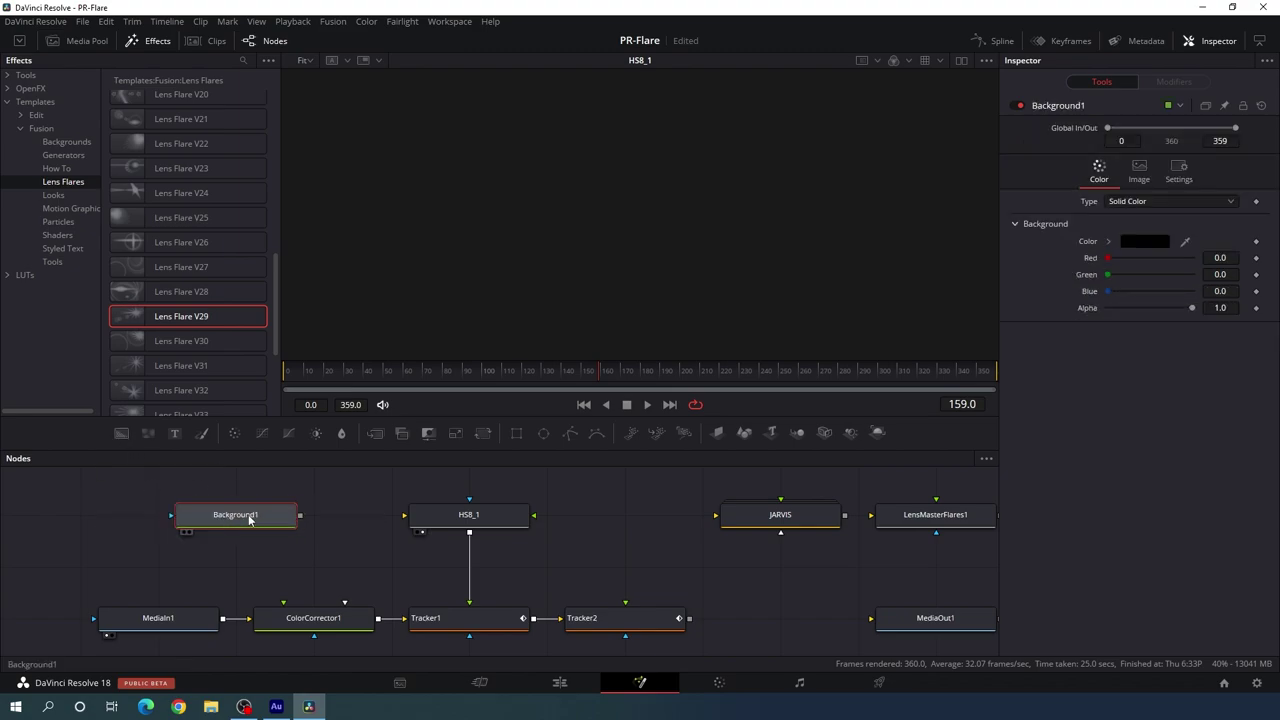
{"action": "key", "text": "1"}
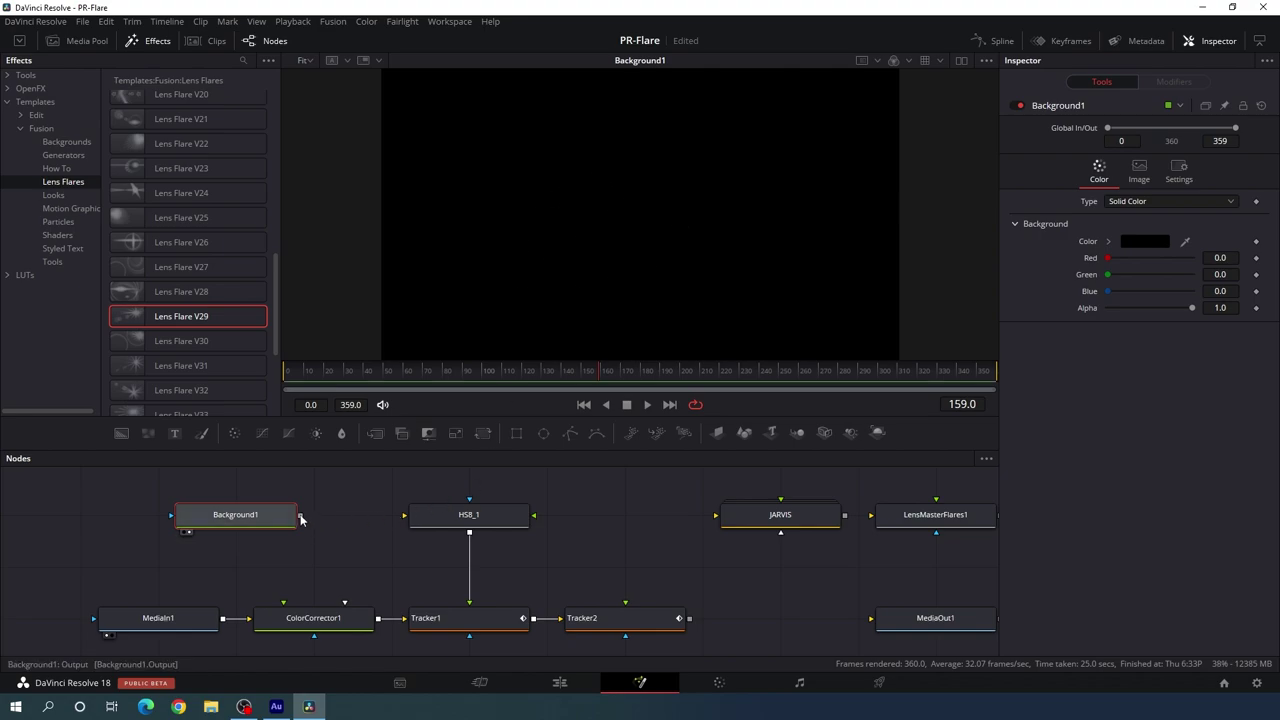
{"action": "left_click_drag", "start_coordinate": [300, 515], "coordinate": [608, 331]}
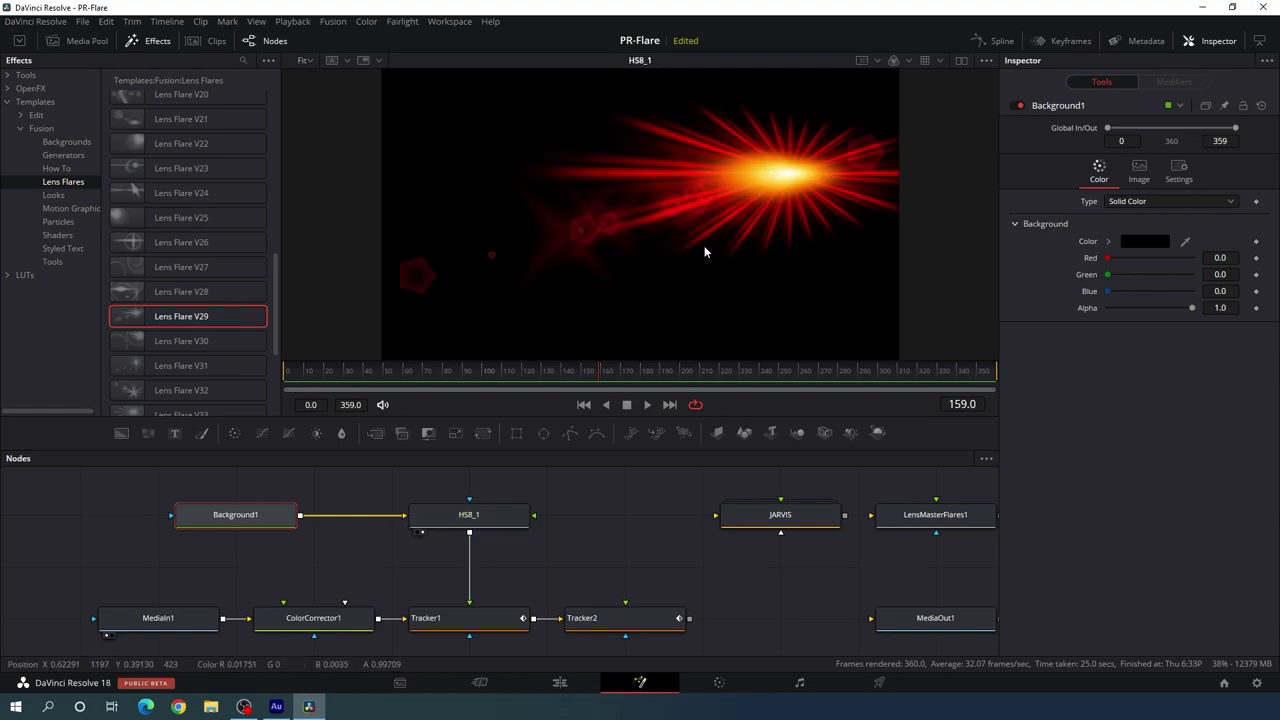
- Set Tracker1's operation to Match Move and its apply mode to Screen
{"action": "scroll", "coordinate": [573, 475], "scroll_direction": "down", "scroll_amount": 1}
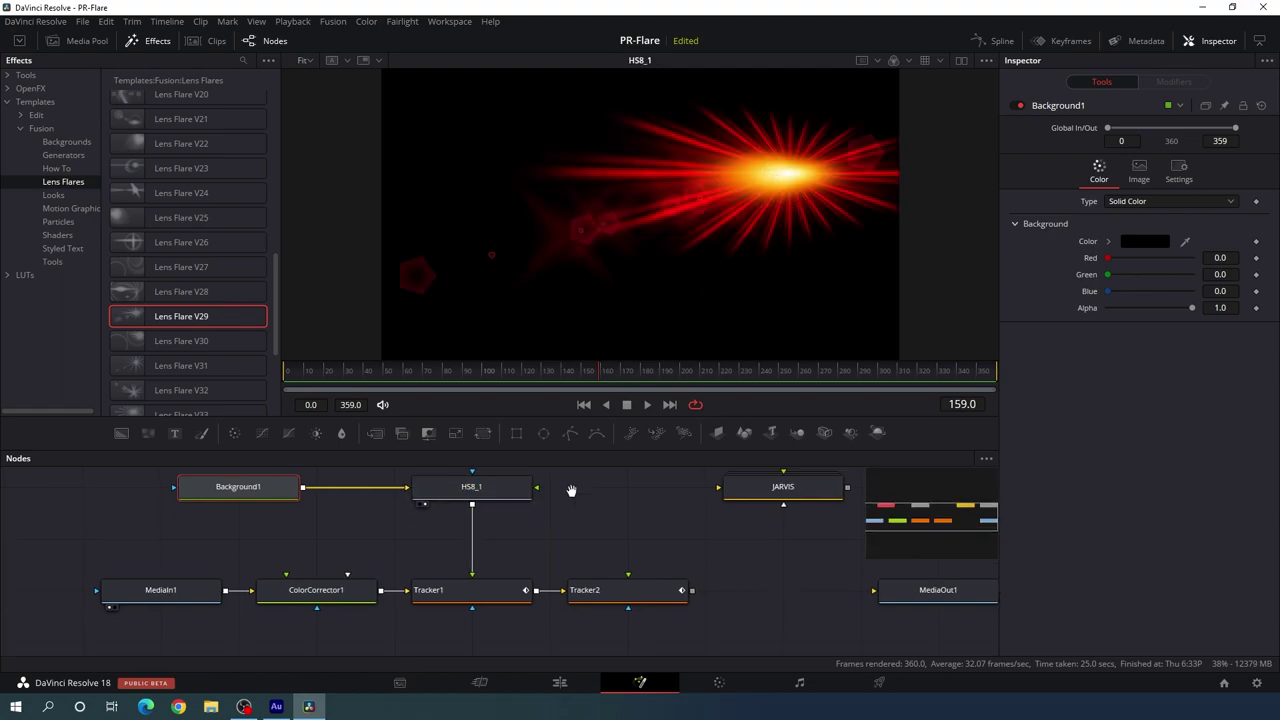
{"action": "left_click", "coordinate": [434, 596]}
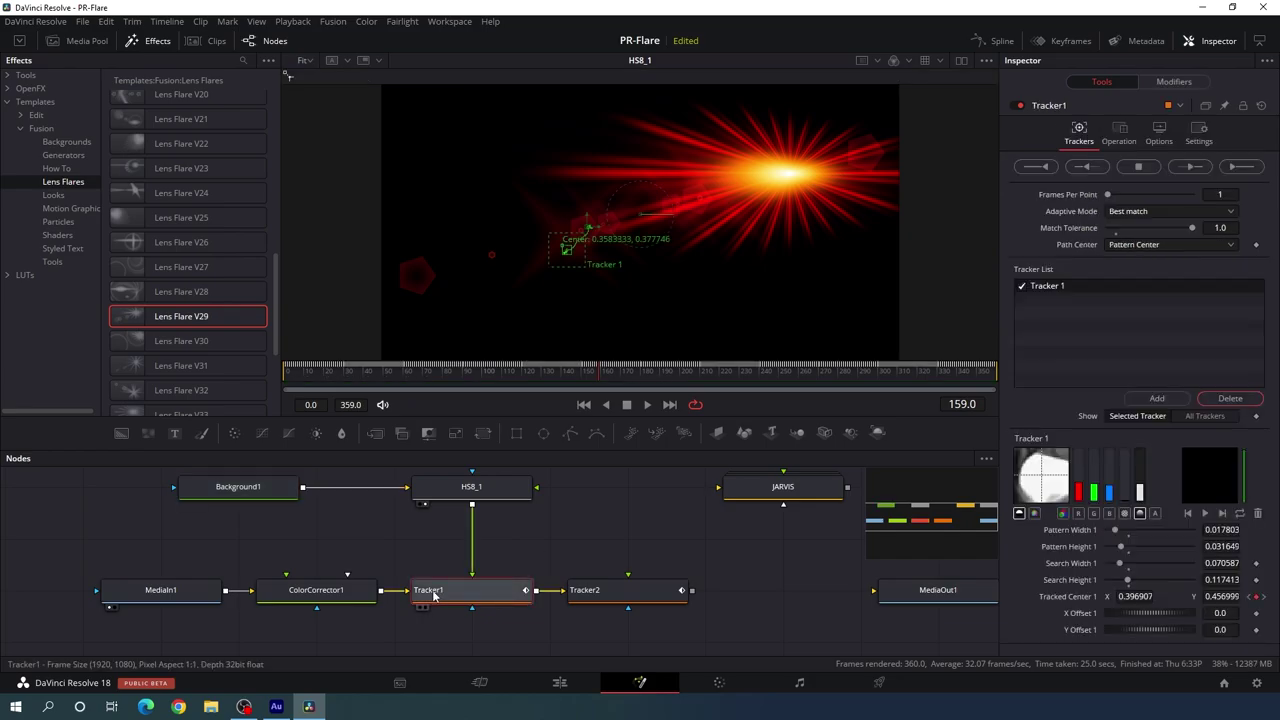
{"action": "left_click", "coordinate": [1133, 145]}
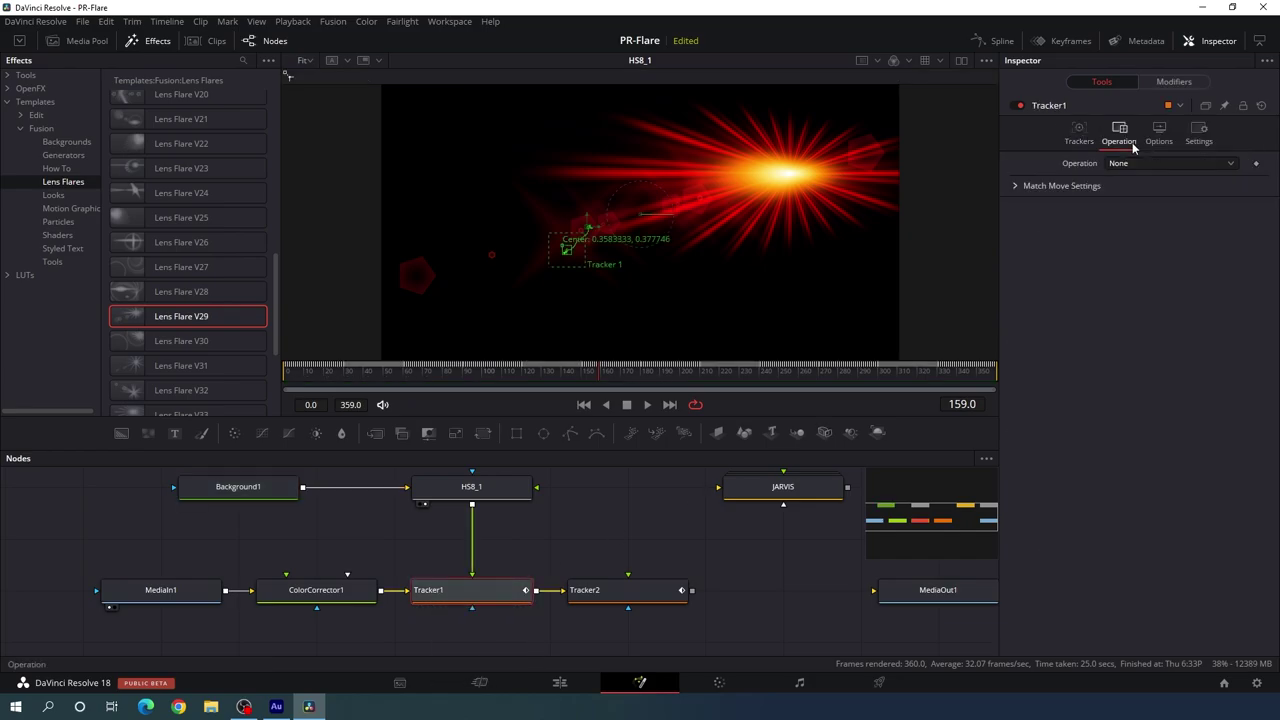
{"action": "left_click", "coordinate": [1133, 164]}
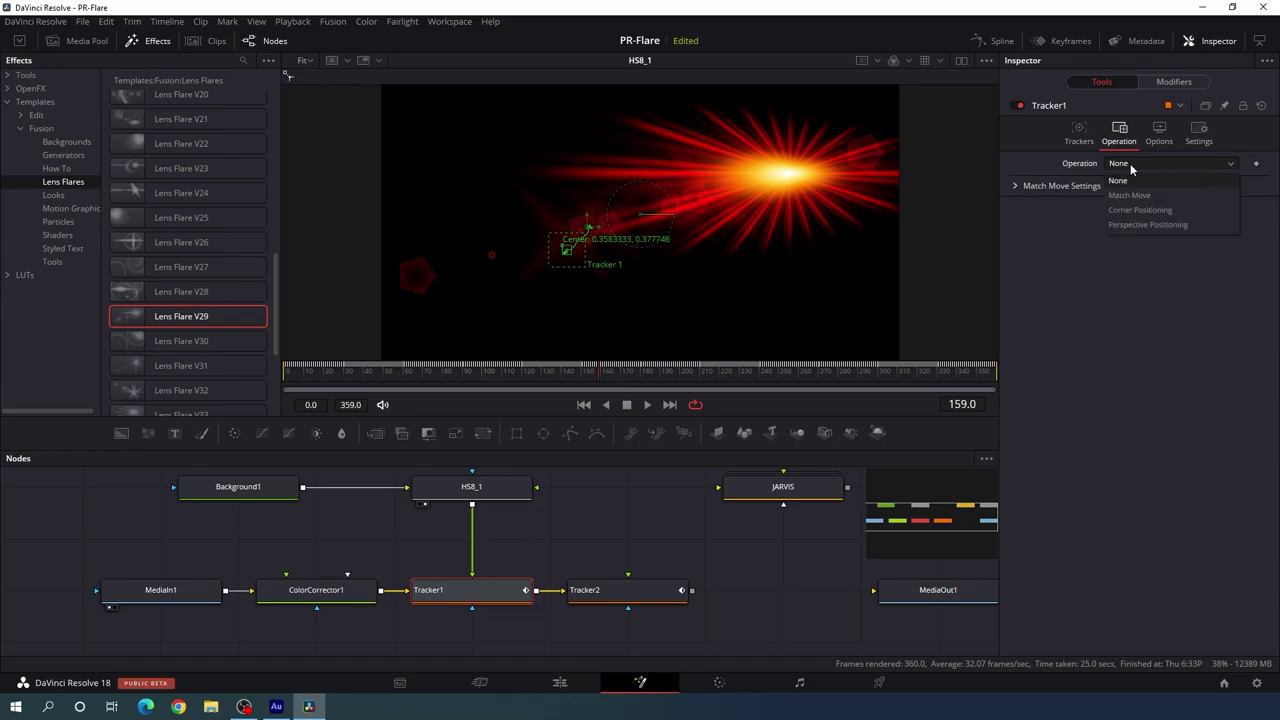
{"action": "left_click", "coordinate": [1146, 197]}
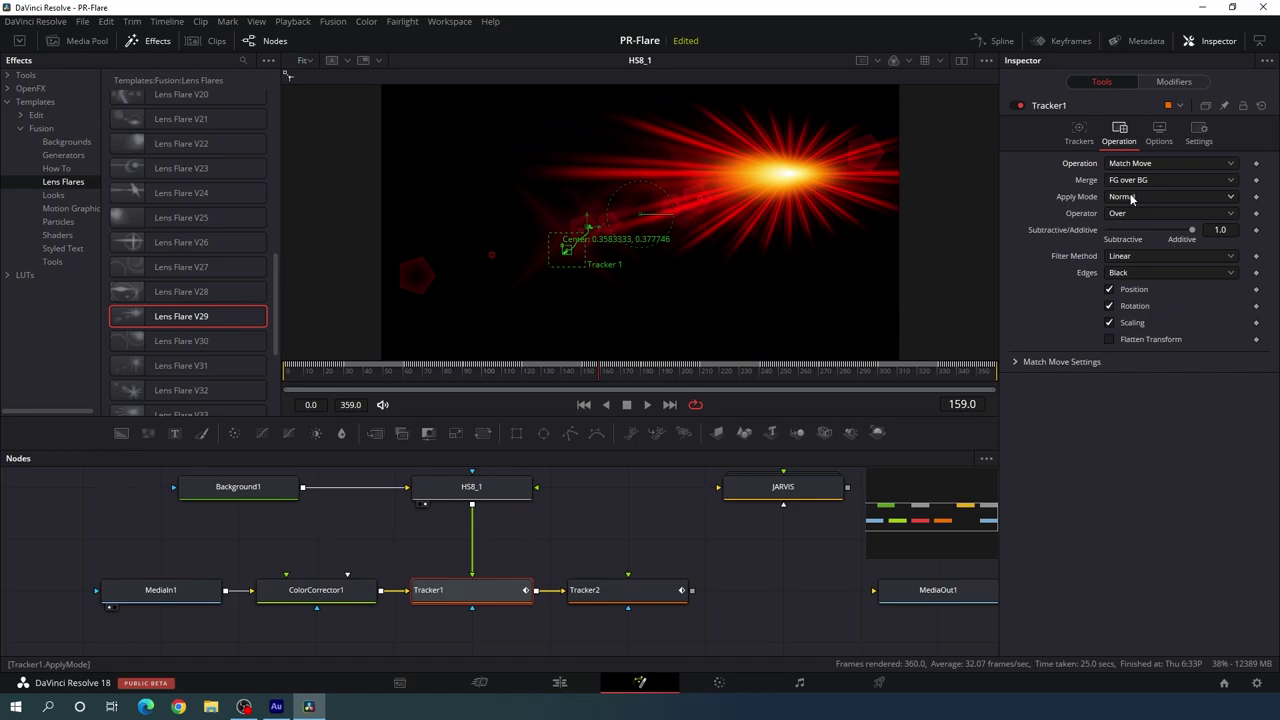
{"action": "left_click", "coordinate": [1133, 200]}
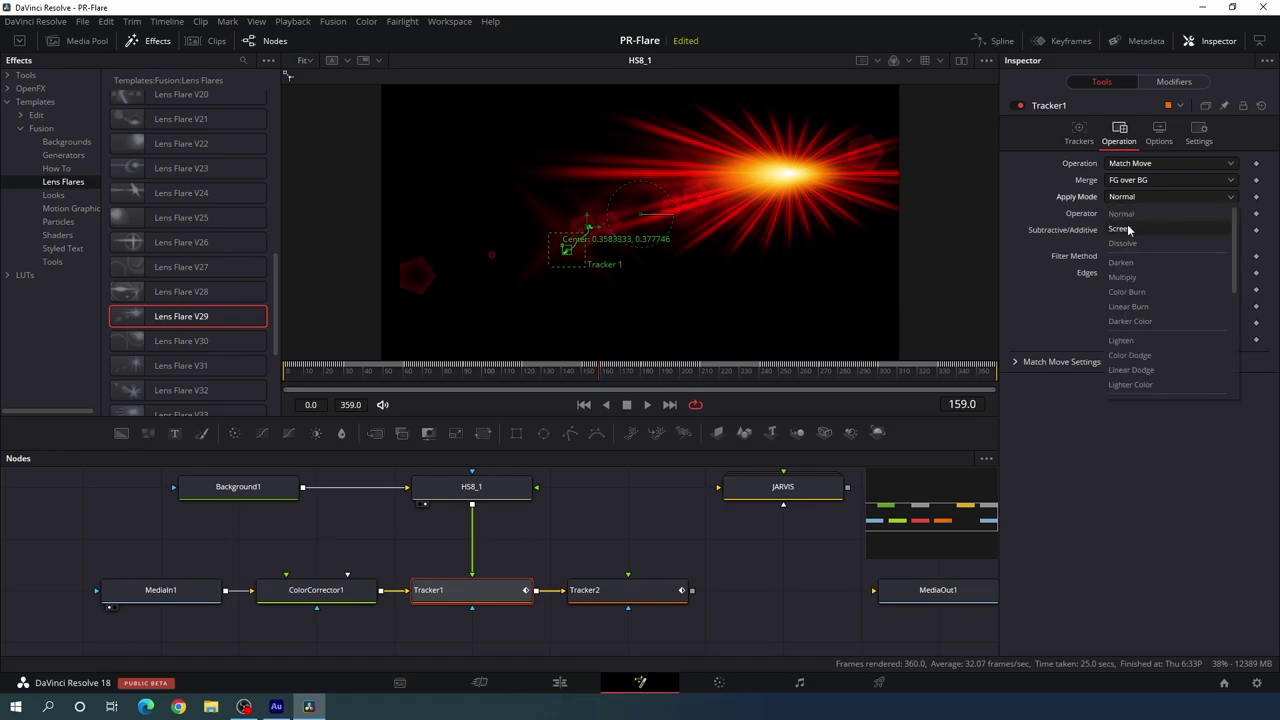
{"action": "left_click", "coordinate": [1120, 229]}
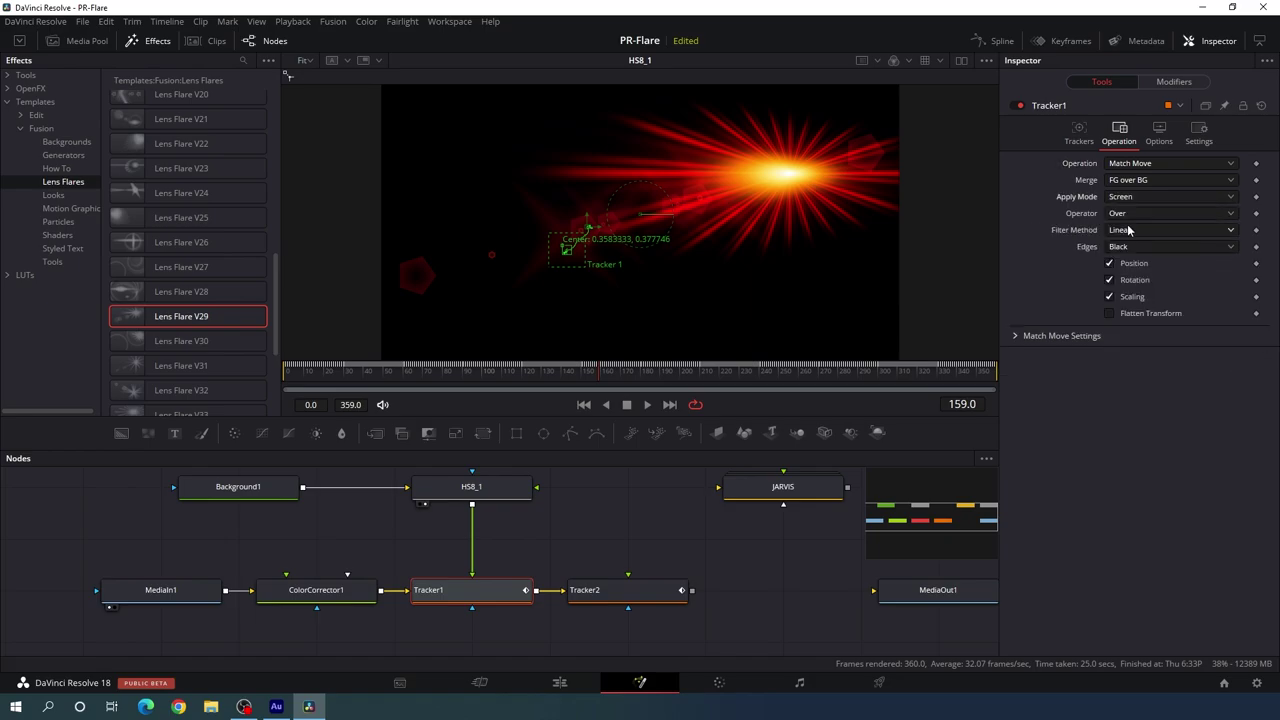
- Show Tracker1 in the viewer and move the HS8_1 flare's centre onto the car's tracked headlight
{"action": "key", "text": "1"}
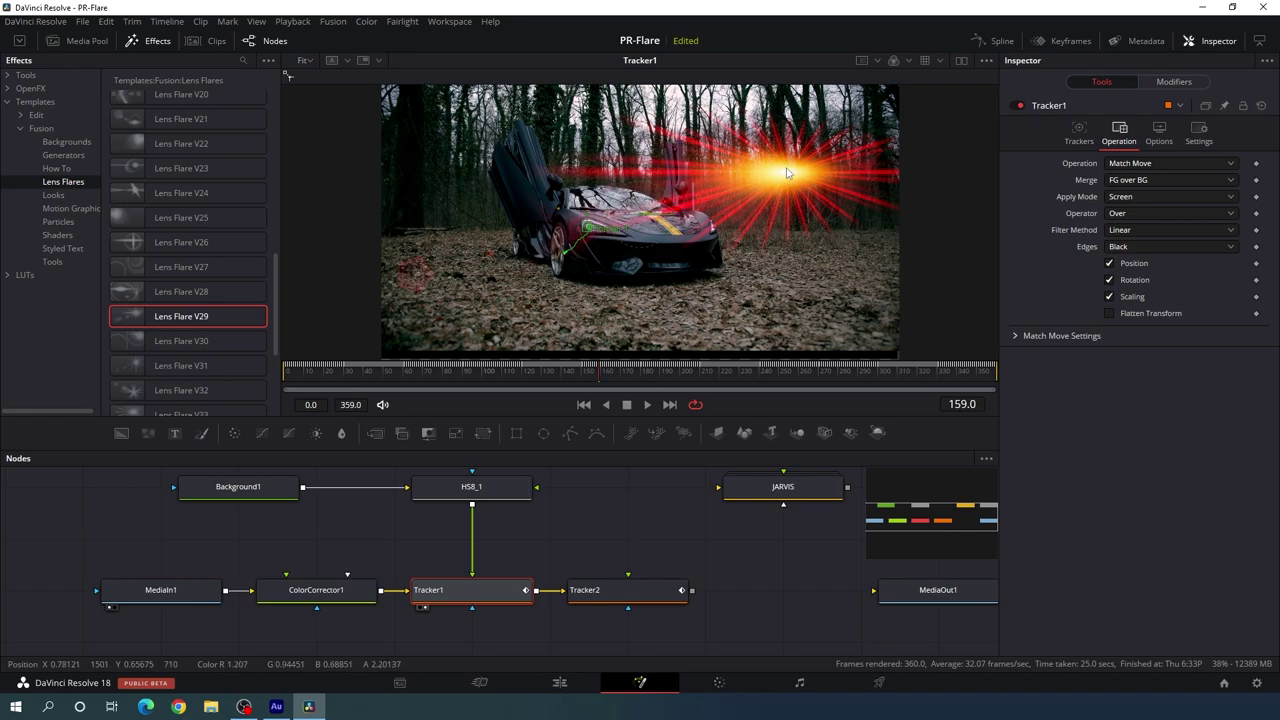
{"action": "left_click", "coordinate": [518, 491]}
{"action": "left_click_drag", "start_coordinate": [789, 177], "coordinate": [592, 231]}
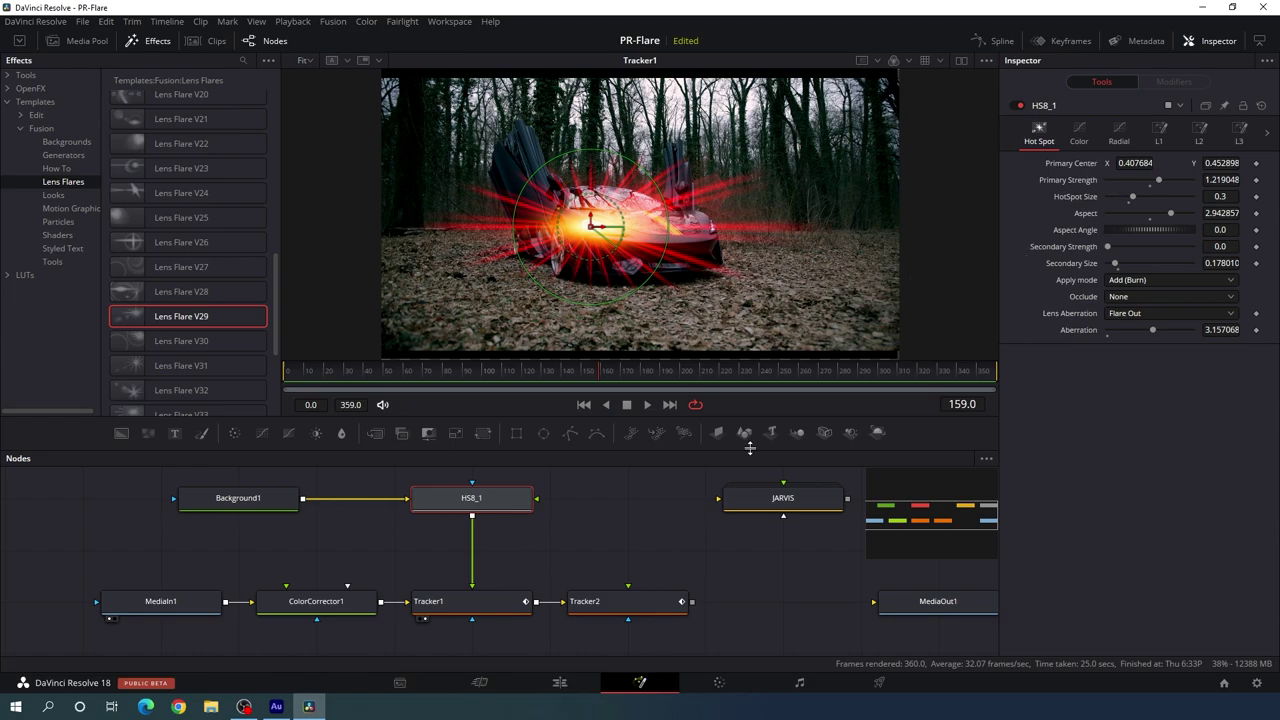
- Set Tracker1's apply mode to Normal, make Background1 transparent with alpha 0.0, and check the flare at frame 164
{"action": "left_click", "coordinate": [490, 610]}
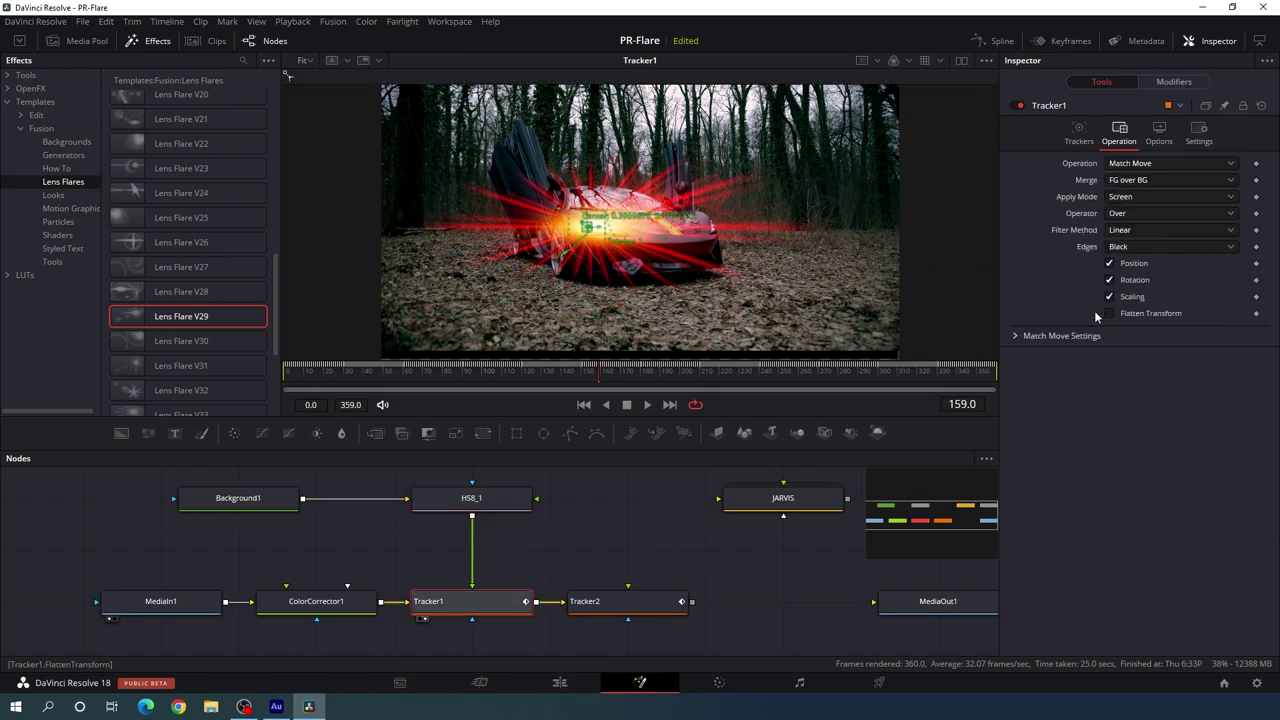
{"action": "left_click", "coordinate": [1117, 197]}
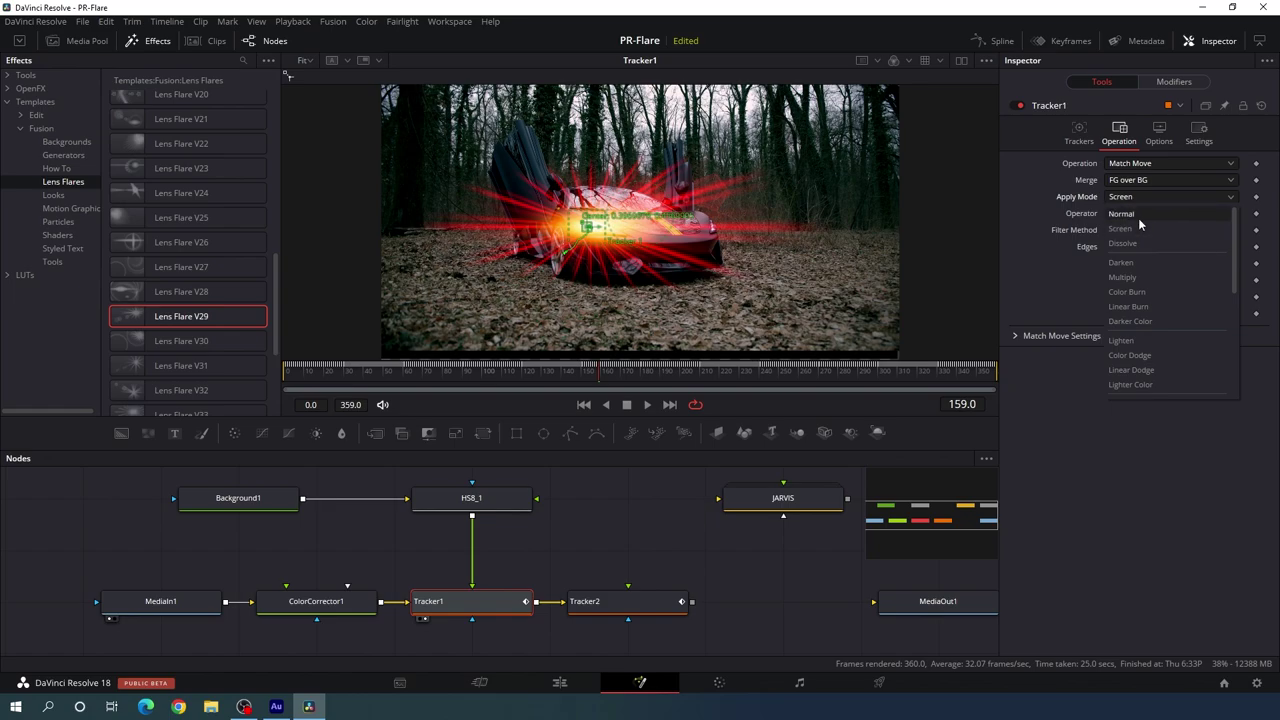
{"action": "left_click", "coordinate": [1134, 213]}
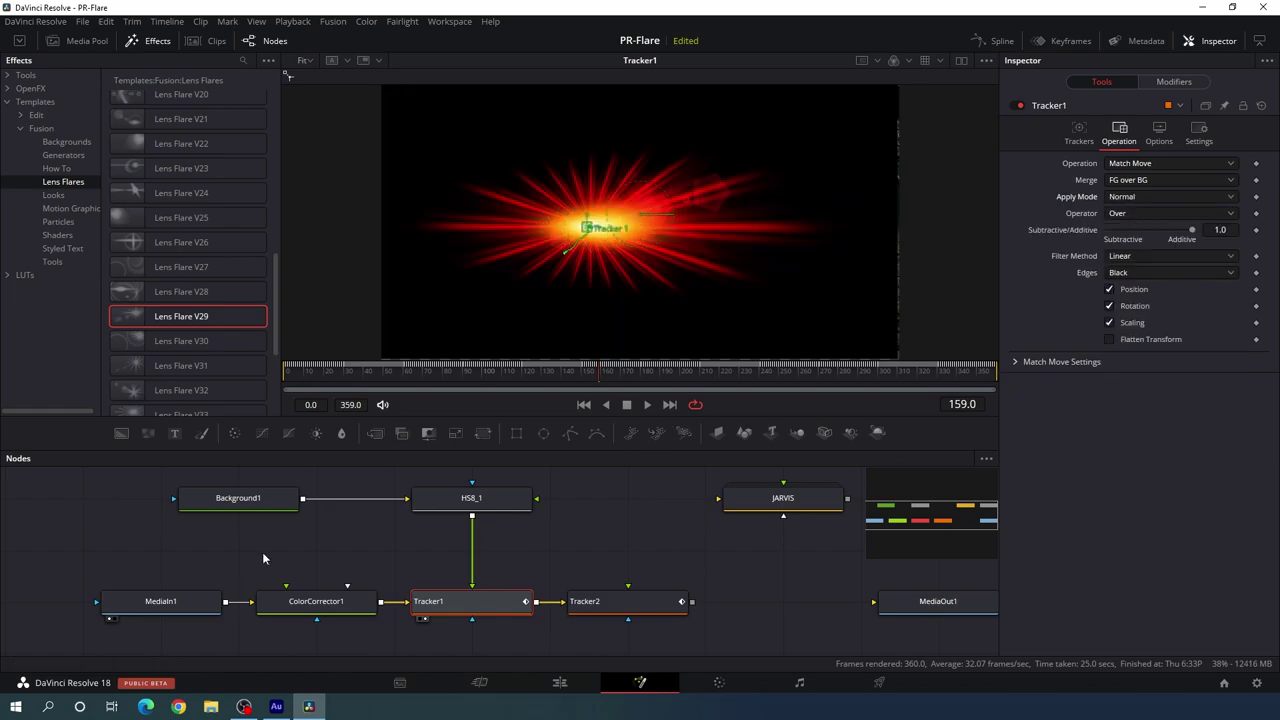
{"action": "left_click", "coordinate": [240, 502]}
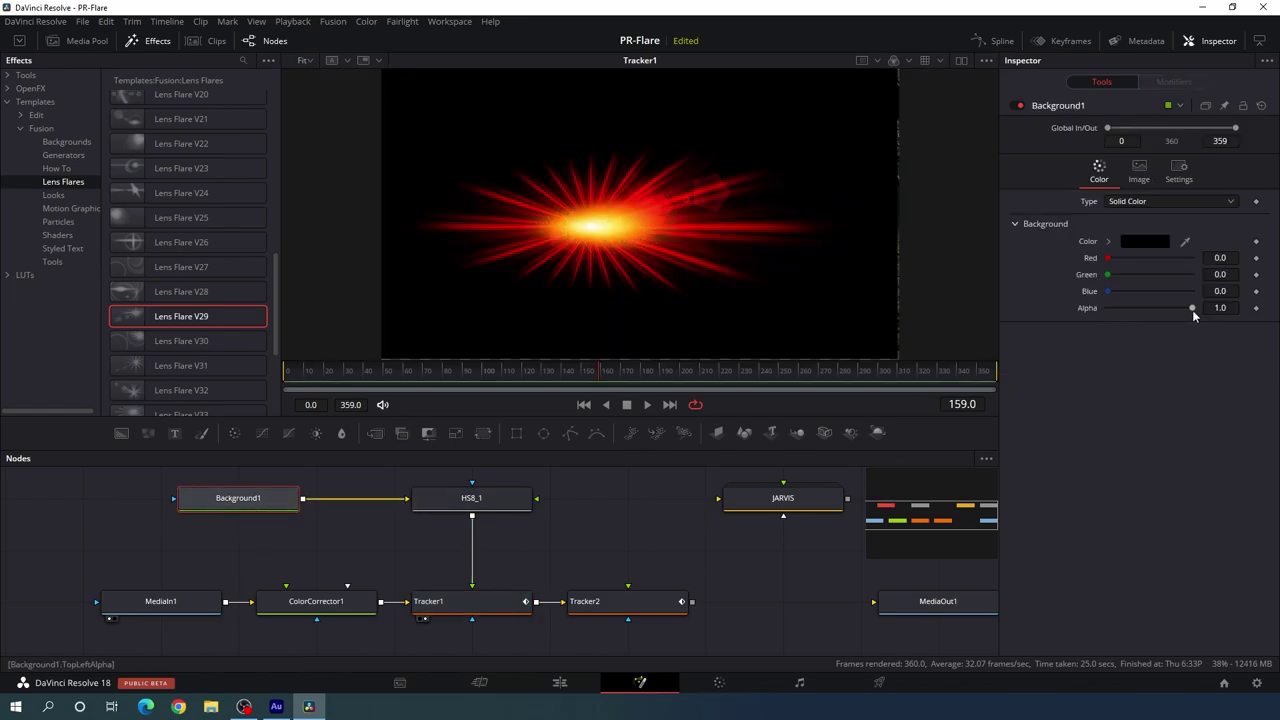
{"action": "left_click_drag", "start_coordinate": [1192, 310], "coordinate": [1102, 310]}
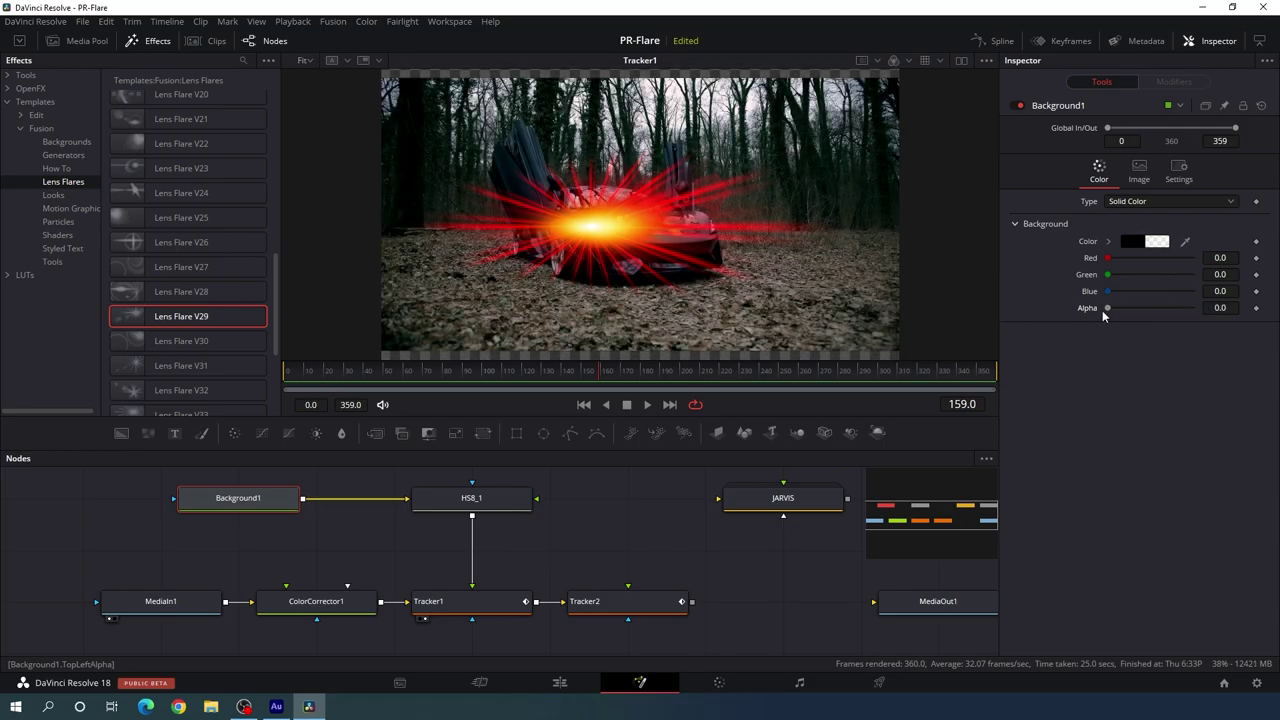
{"action": "left_click", "coordinate": [572, 371]}
{"action": "left_click_drag", "start_coordinate": [572, 373], "coordinate": [609, 378]}
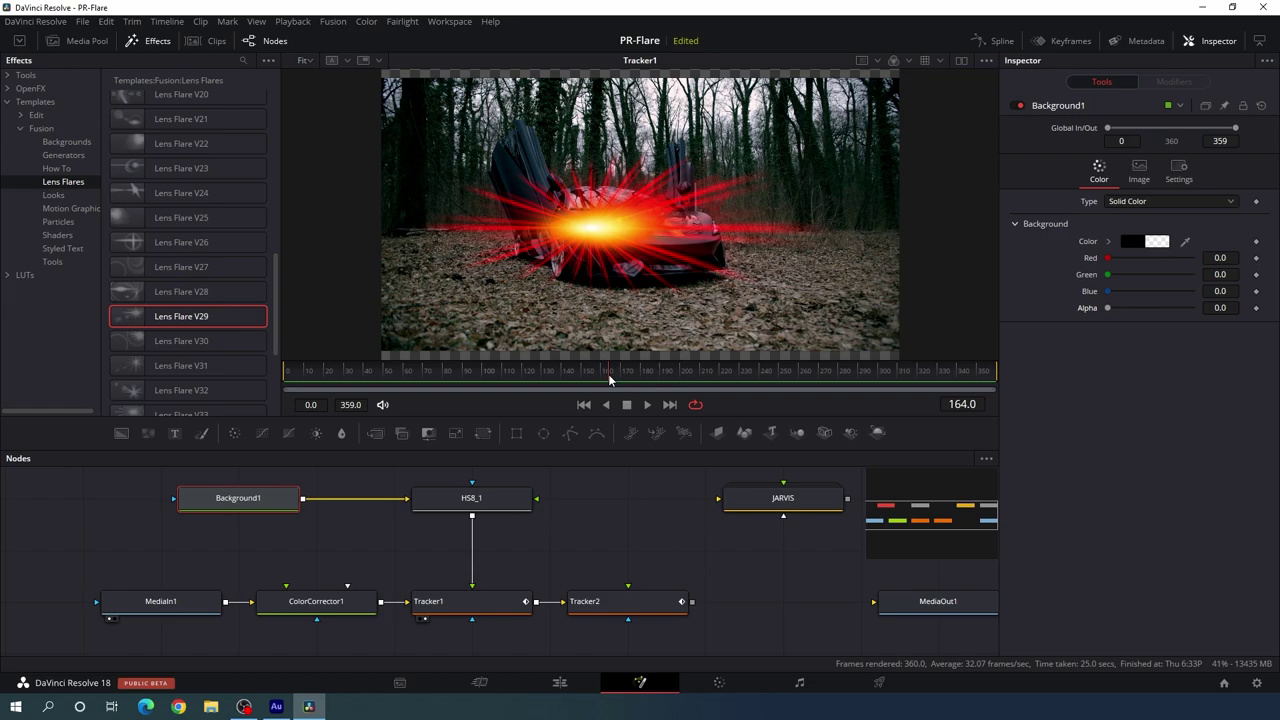
- Delete the HS8_1 flare node and disconnect Background1 from Tracker1's foreground input
{"action": "left_click_drag", "start_coordinate": [362, 549], "coordinate": [558, 486]}
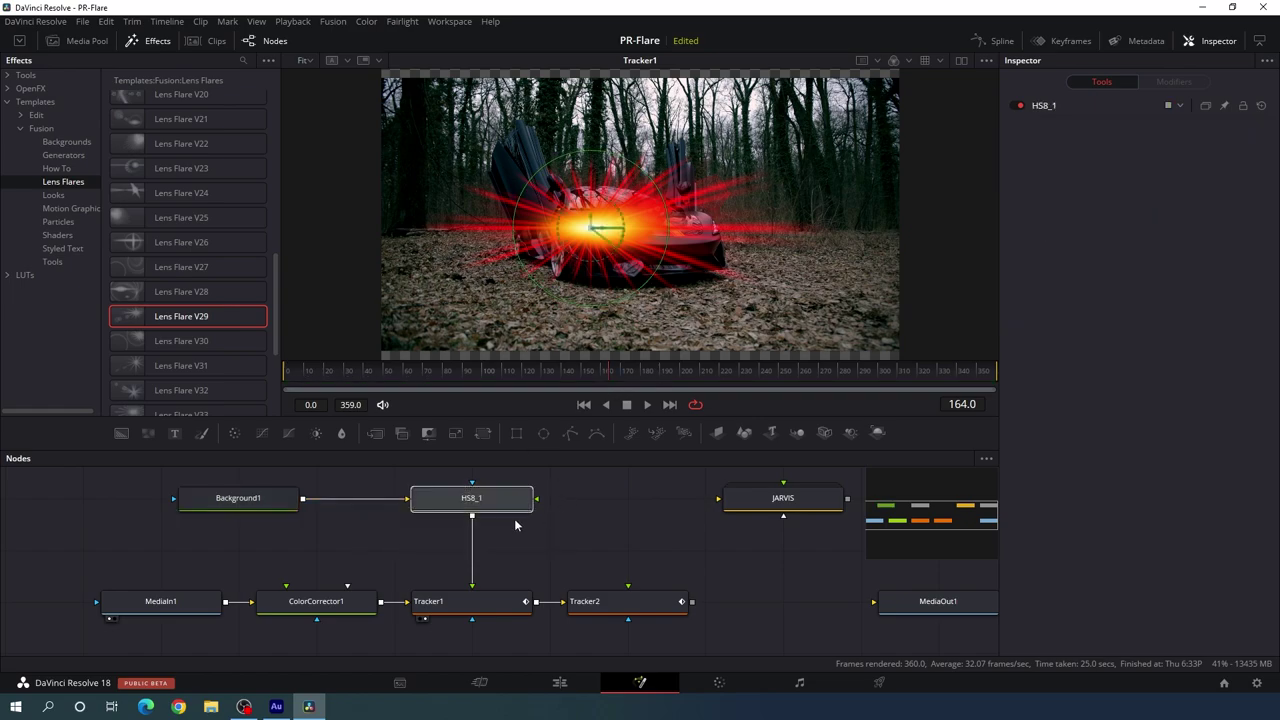
{"action": "key", "text": "Delete"}
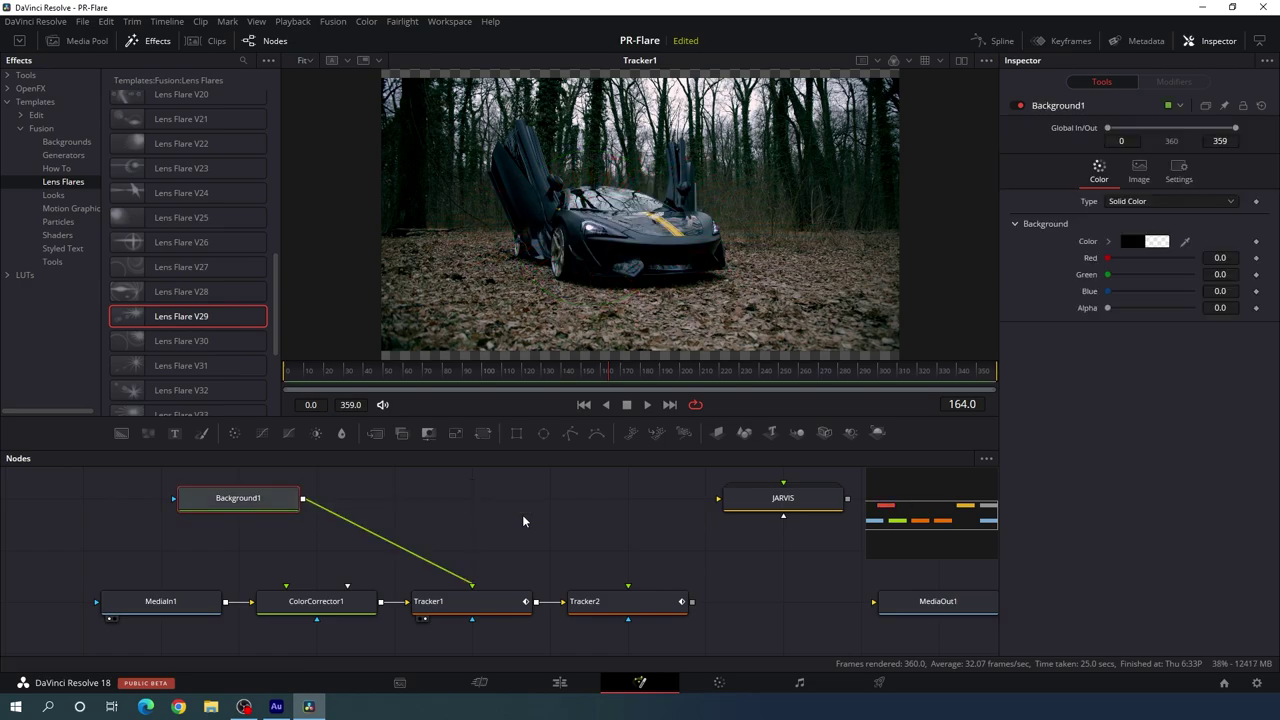
{"action": "left_click_drag", "start_coordinate": [473, 586], "coordinate": [538, 502]}
- Look through the remaining Lens Flare templates and close the Effects library
{"action": "scroll", "coordinate": [218, 190], "scroll_direction": "down", "scroll_amount": 3}
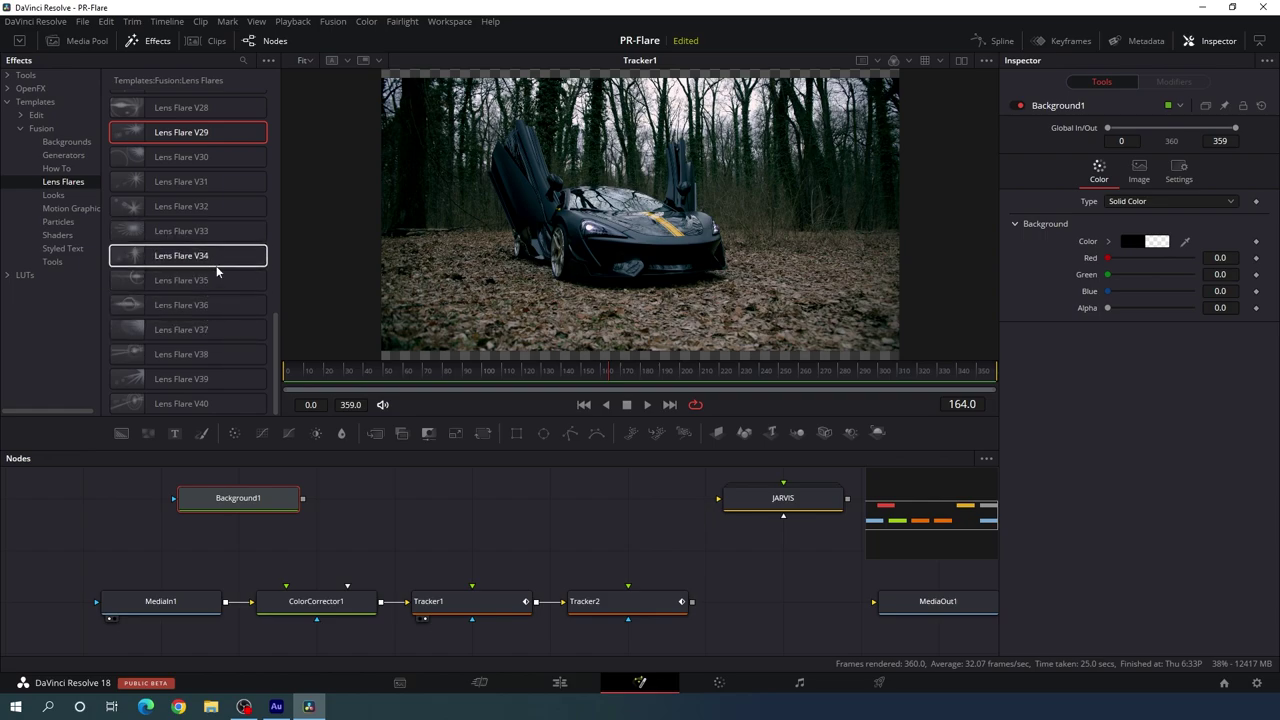
{"action": "scroll", "coordinate": [223, 246], "scroll_direction": "up", "scroll_amount": 3}
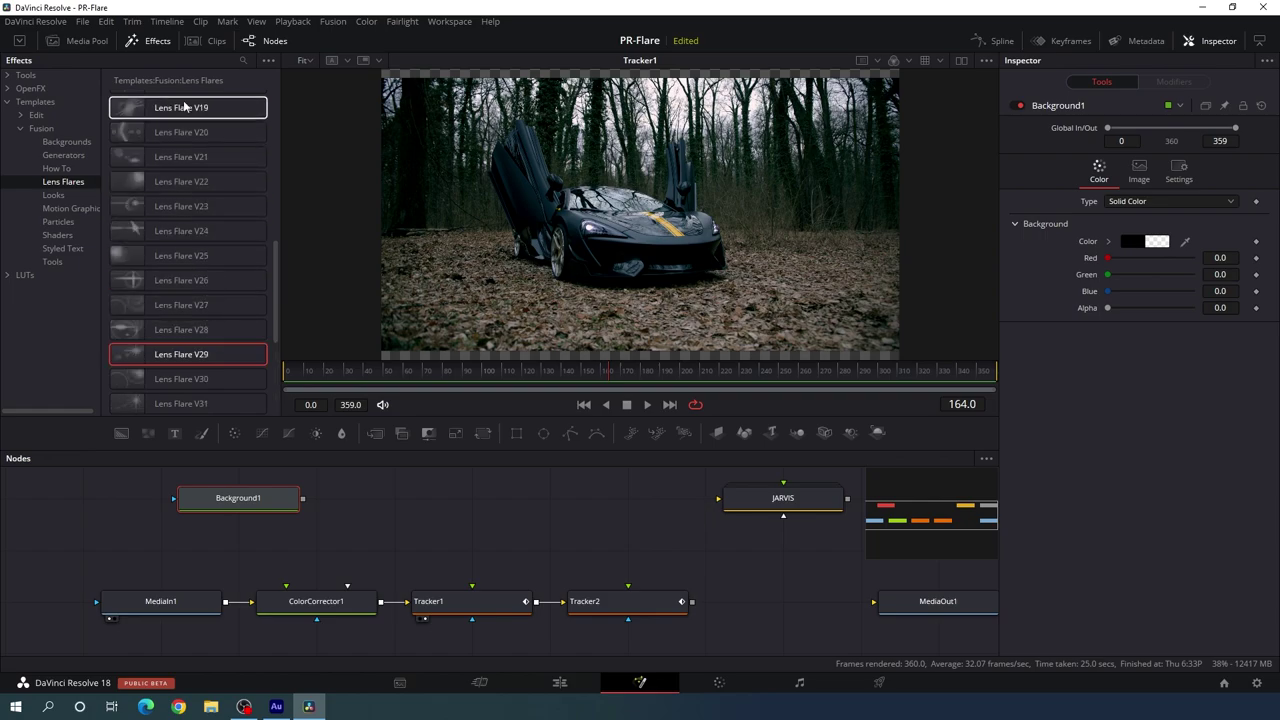
{"action": "left_click", "coordinate": [157, 41]}
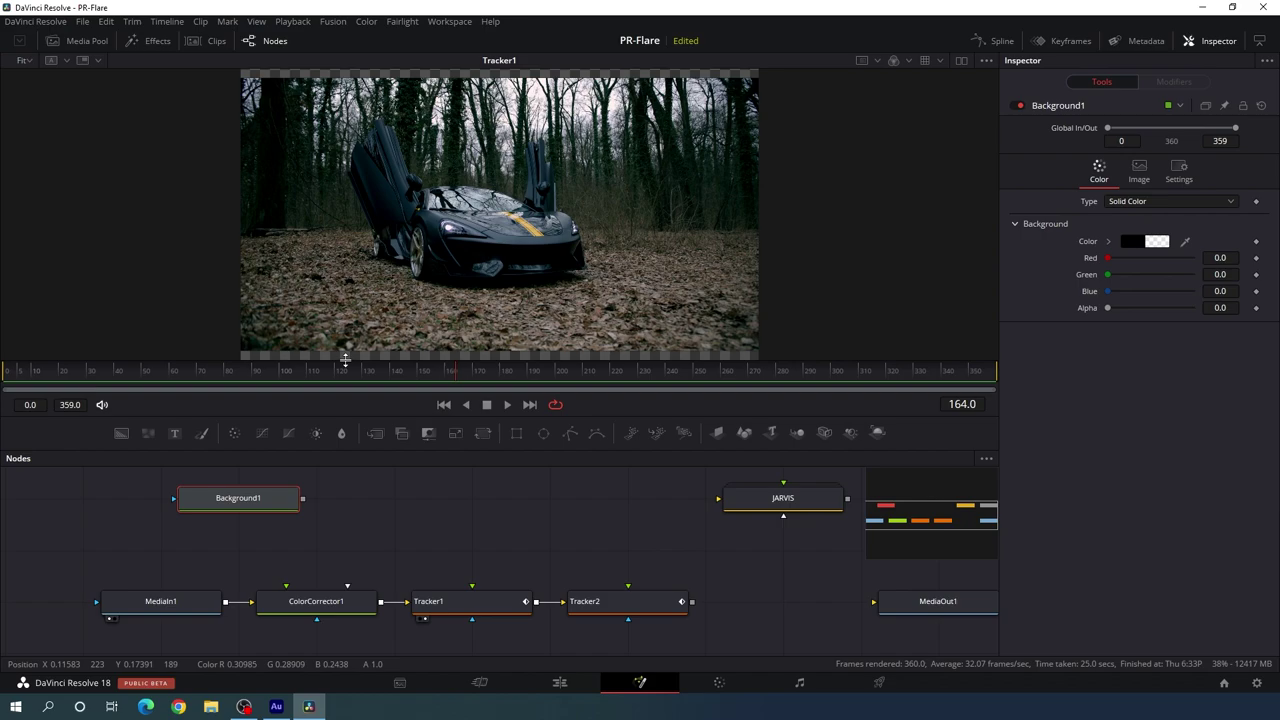
{"action": "left_click", "coordinate": [585, 522]}
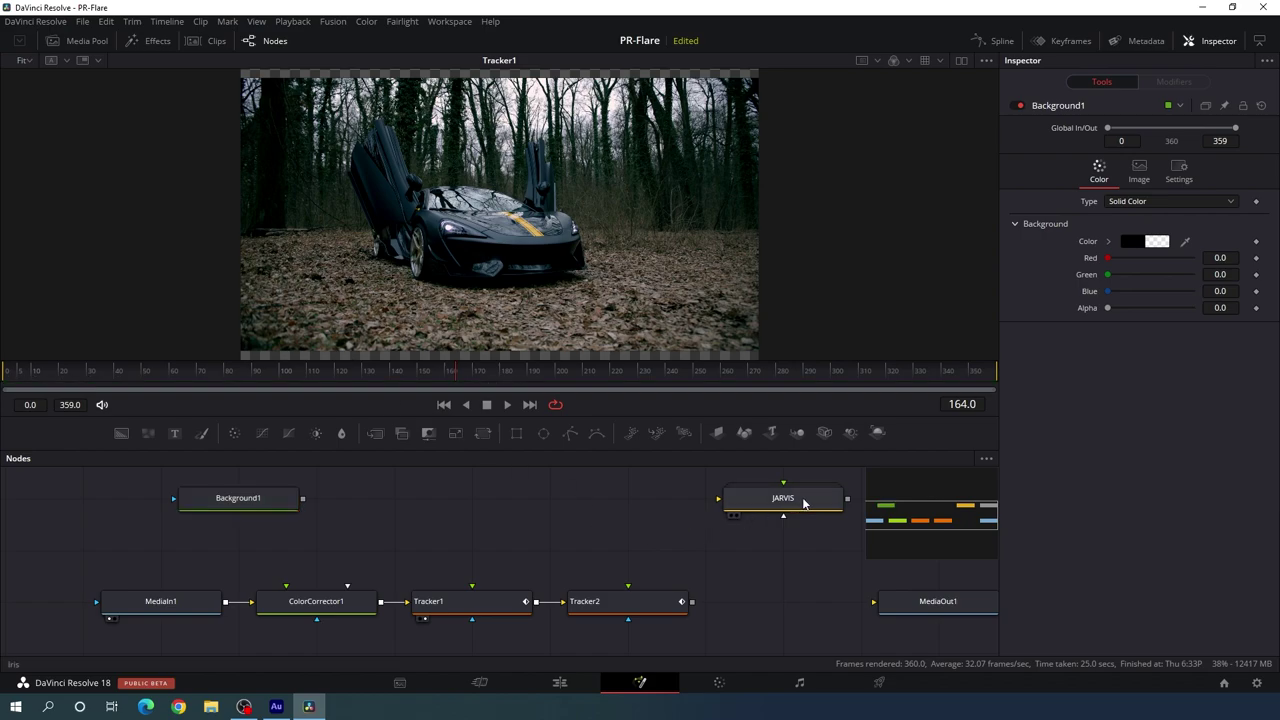
- Move the JARVIS node closer to Background1 and connect Background1's output to the JARVIS input
{"action": "left_click_drag", "start_coordinate": [803, 503], "coordinate": [570, 503]}
{"action": "key", "text": "1"}
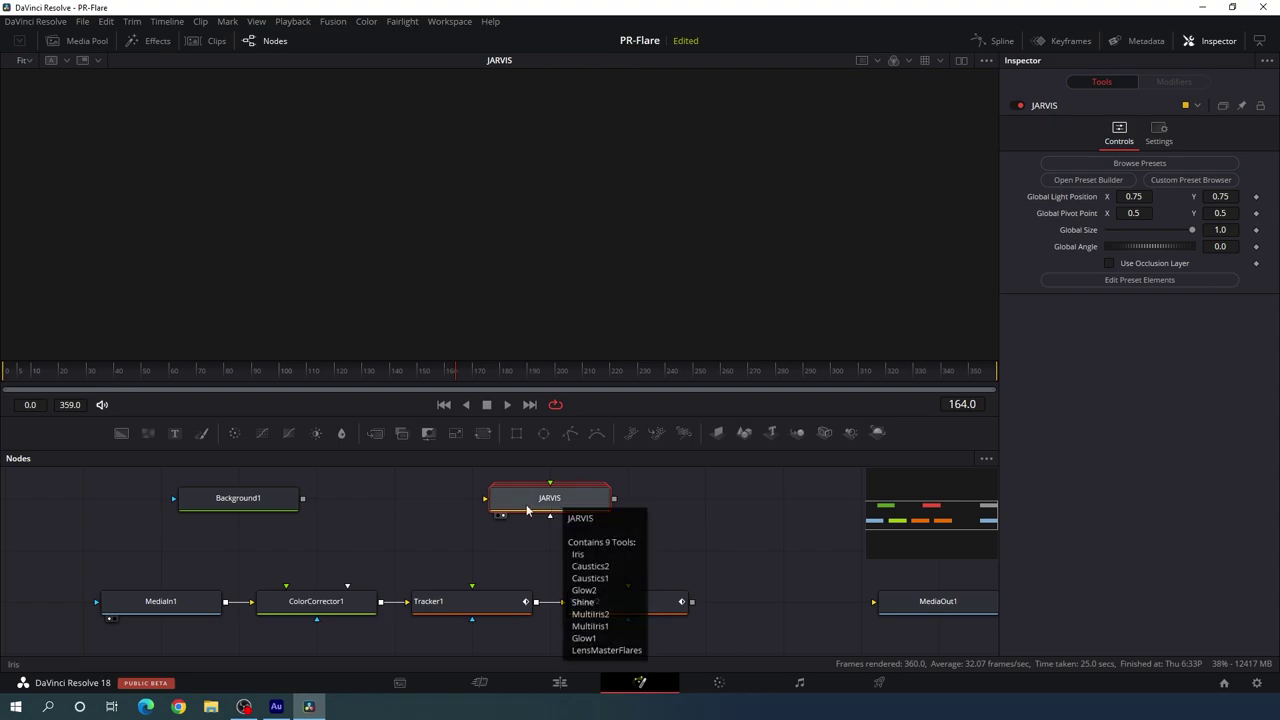
{"action": "left_click_drag", "start_coordinate": [265, 505], "coordinate": [382, 295]}
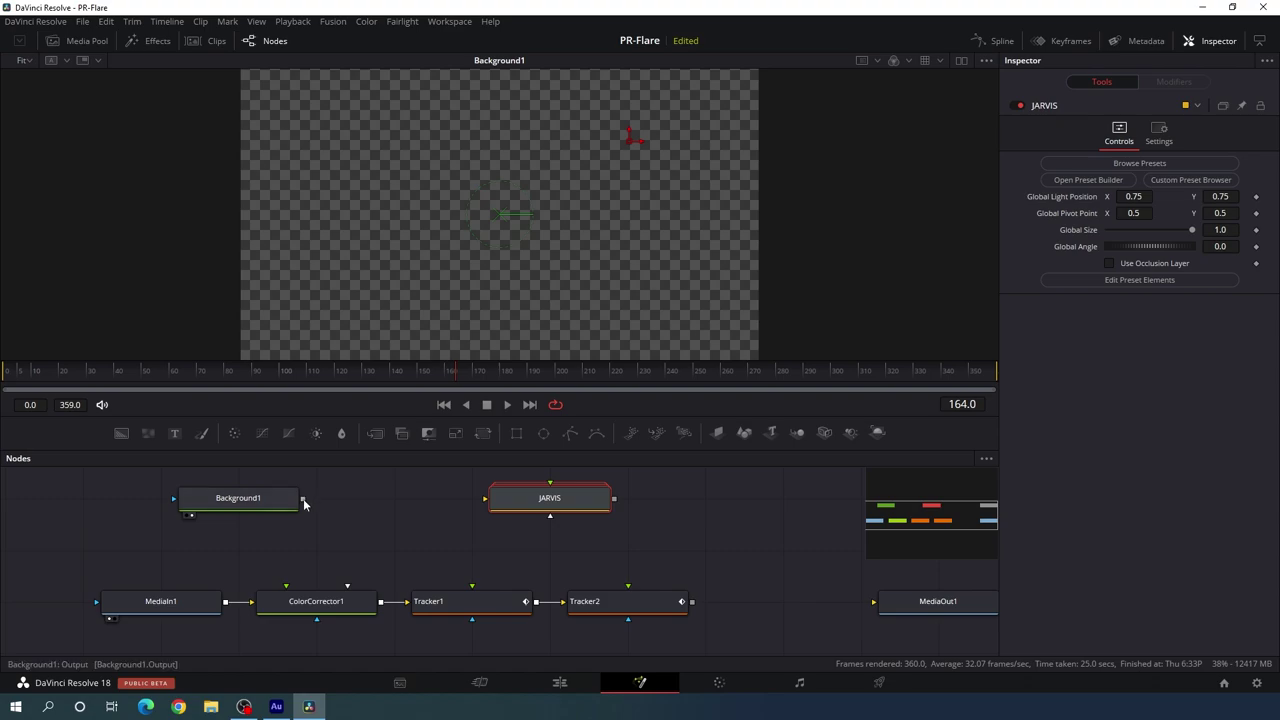
{"action": "left_click_drag", "start_coordinate": [303, 498], "coordinate": [562, 511]}
{"action": "left_click", "coordinate": [238, 498]}
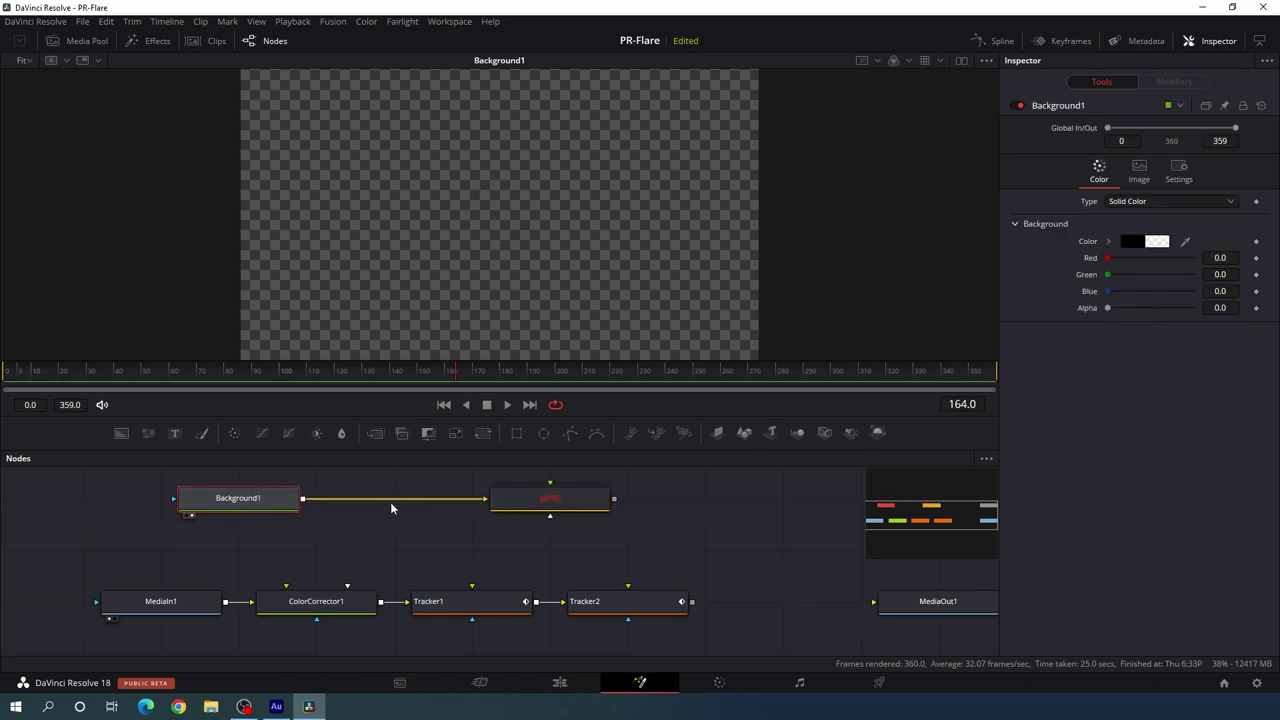
- Show JARVIS in the viewer, place it above Tracker1 and connect its output to Tracker1's foreground input
{"action": "left_click_drag", "start_coordinate": [535, 498], "coordinate": [620, 250]}
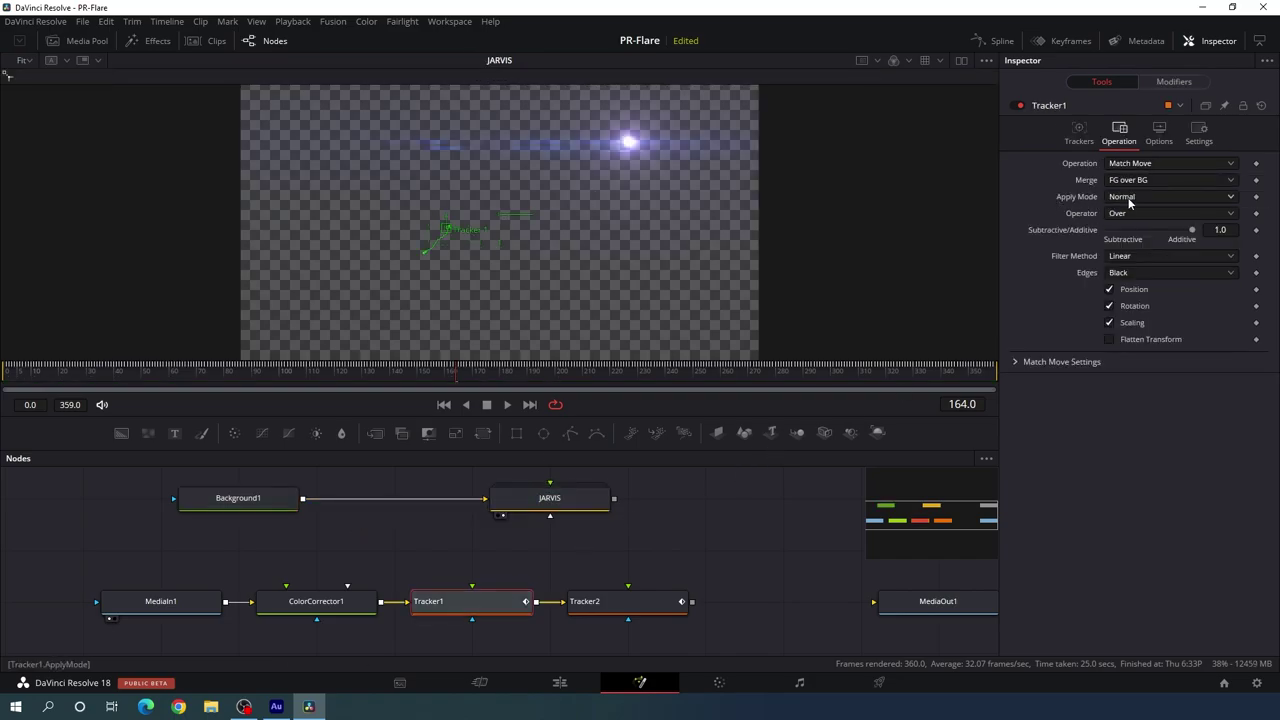
{"action": "left_click", "coordinate": [561, 505]}
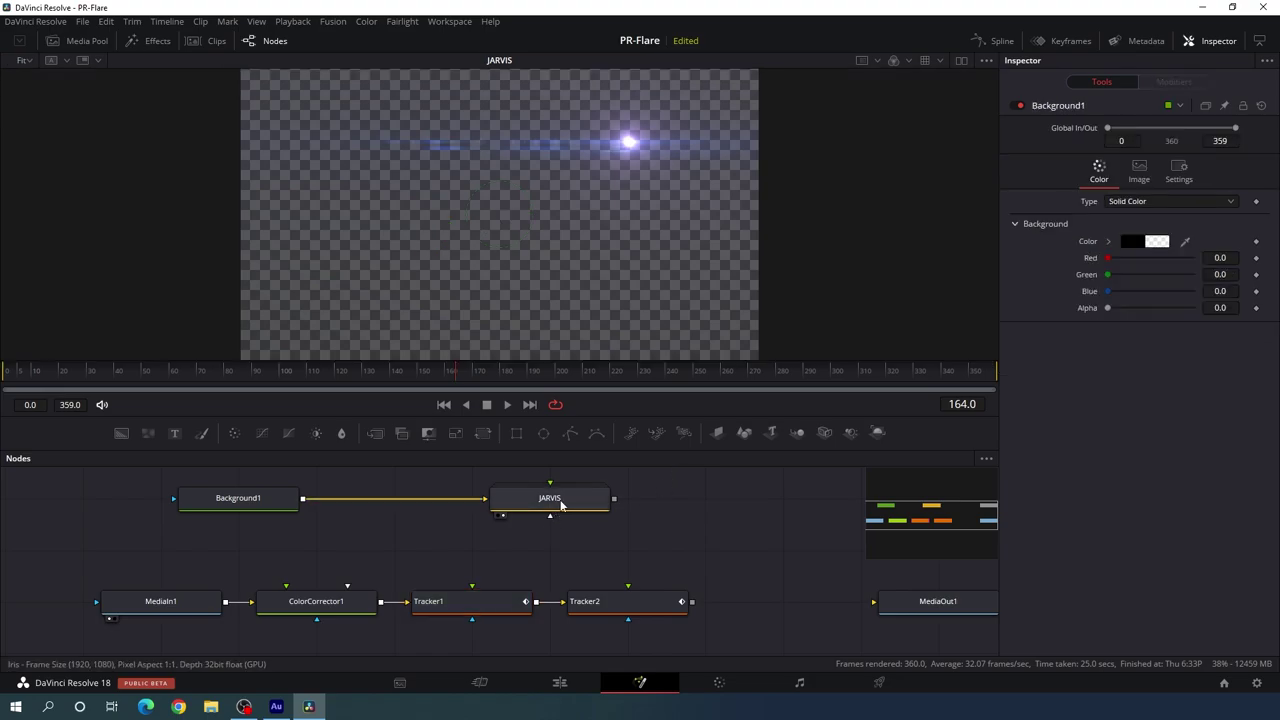
{"action": "left_click_drag", "start_coordinate": [561, 505], "coordinate": [457, 607]}
- Keep Tracker1's operation on Match Move and set its apply mode to Screen
{"action": "left_click", "coordinate": [464, 606]}
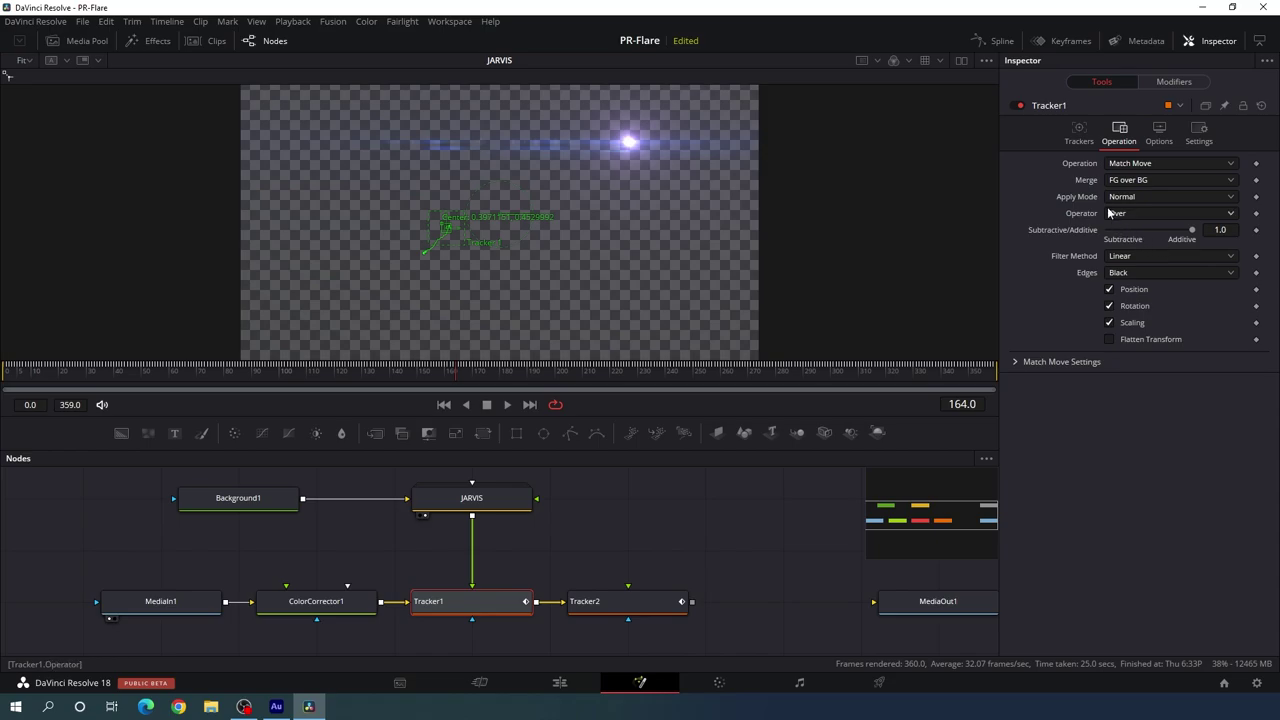
{"action": "left_click", "coordinate": [1147, 165]}
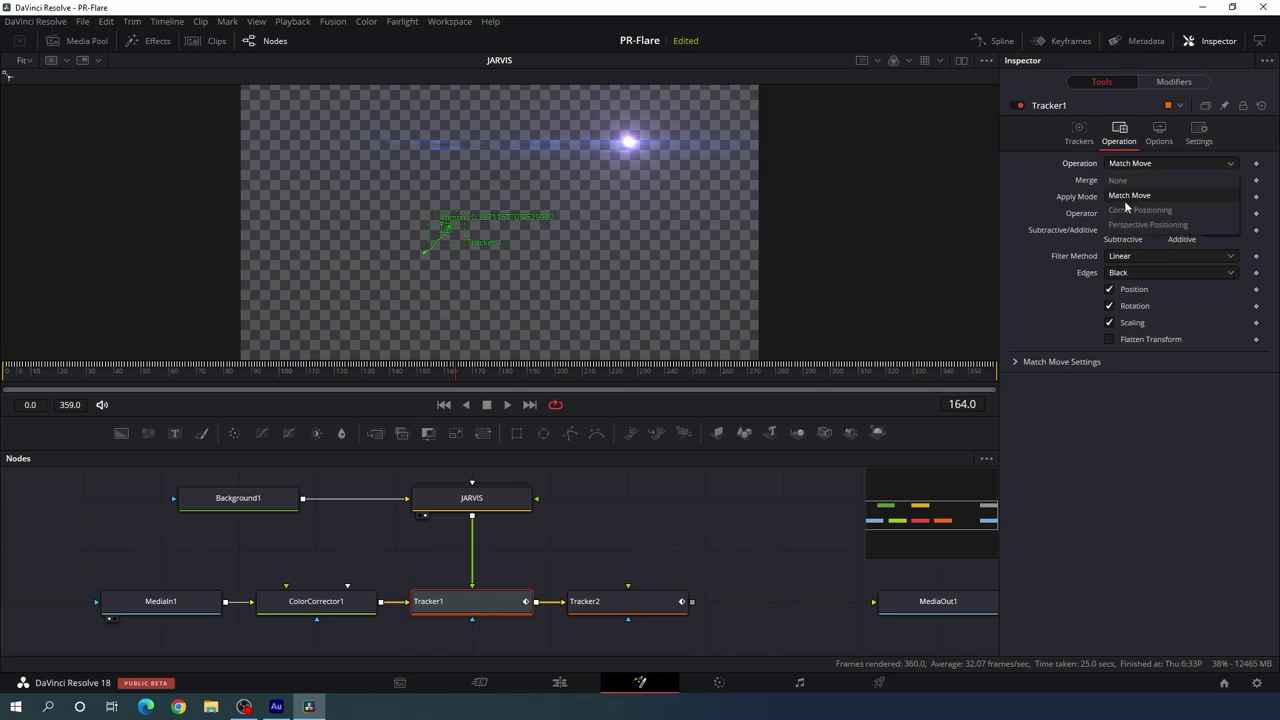
{"action": "left_click", "coordinate": [1144, 200]}
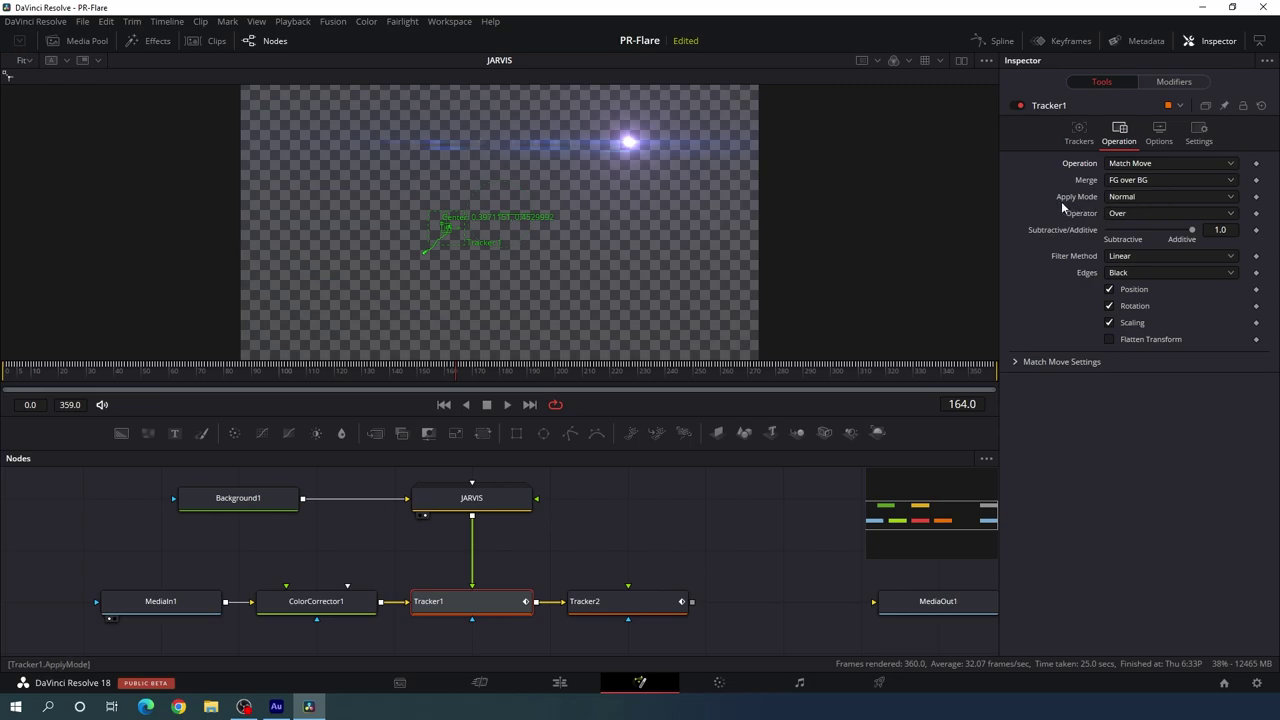
{"action": "left_click", "coordinate": [1144, 198]}
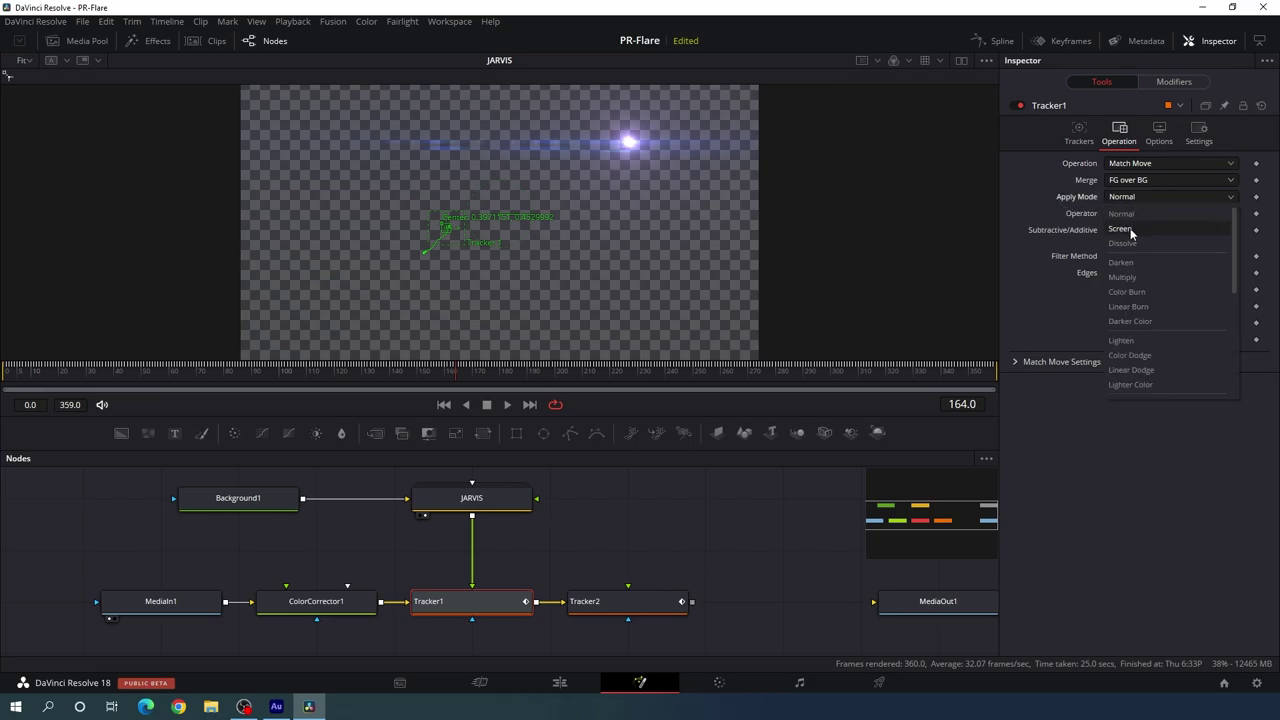
{"action": "left_click", "coordinate": [1137, 230]}
{"action": "left_click", "coordinate": [598, 517]}
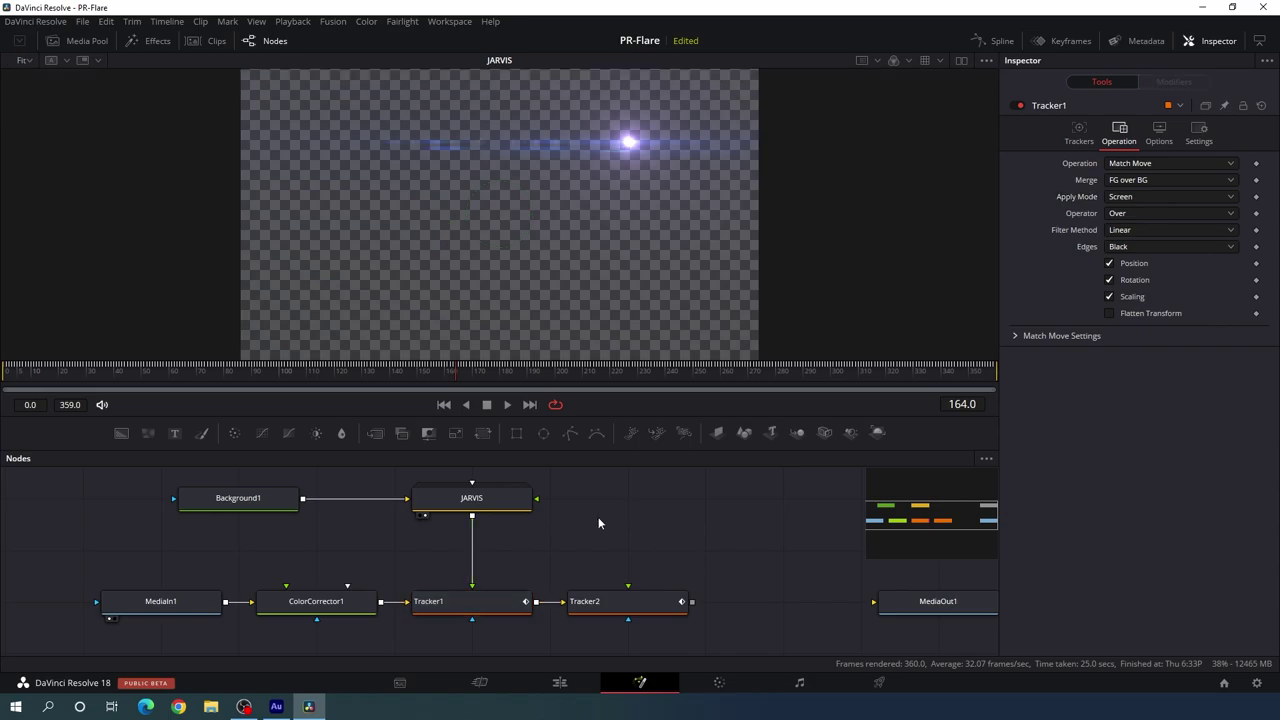
- Show Tracker1 in the viewer and move the JARVIS flare onto the left-hand headlight in the image, at about 0.404, 0.448
{"action": "left_click_drag", "start_coordinate": [475, 606], "coordinate": [500, 300]}
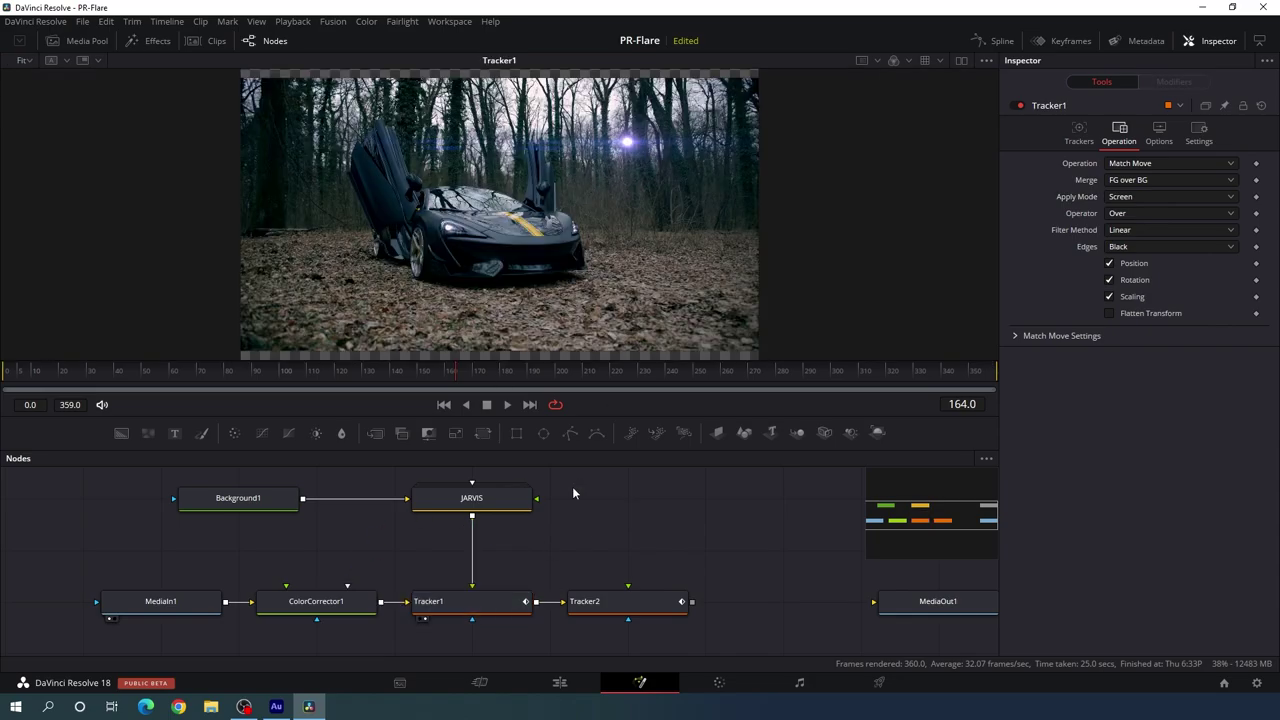
{"action": "left_click", "coordinate": [512, 511]}
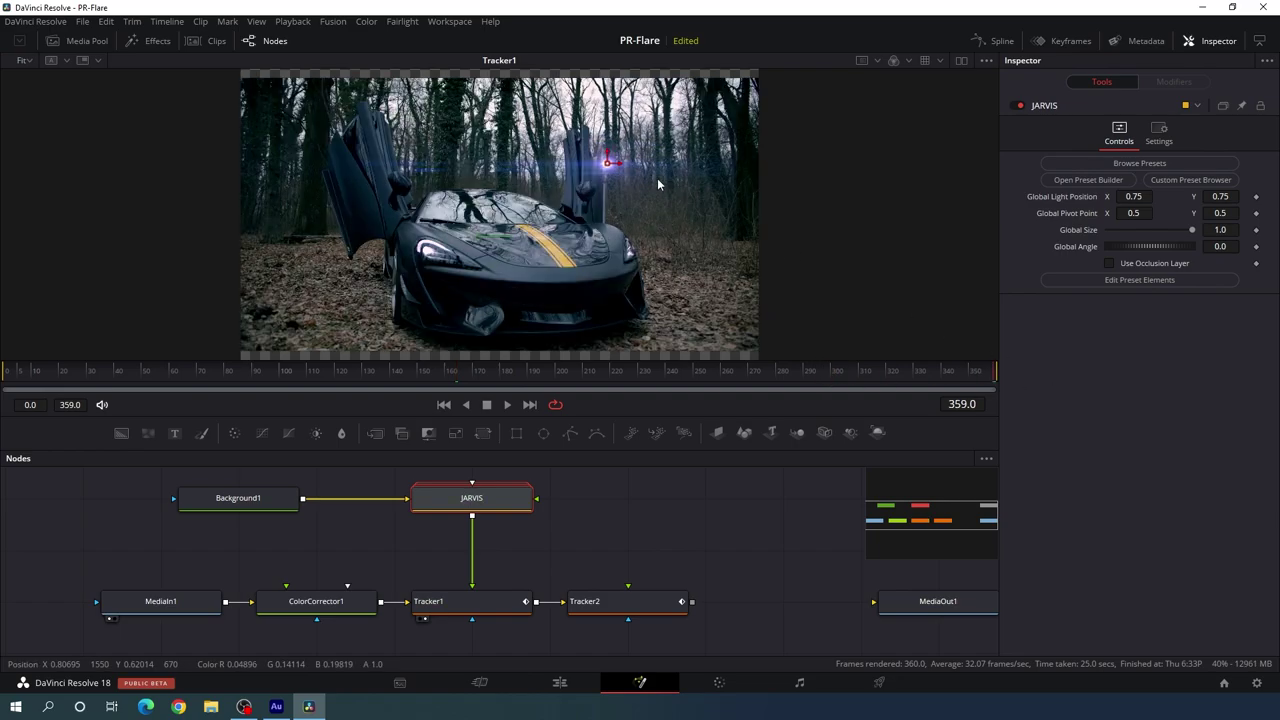
{"action": "left_click_drag", "start_coordinate": [607, 165], "coordinate": [430, 255]}
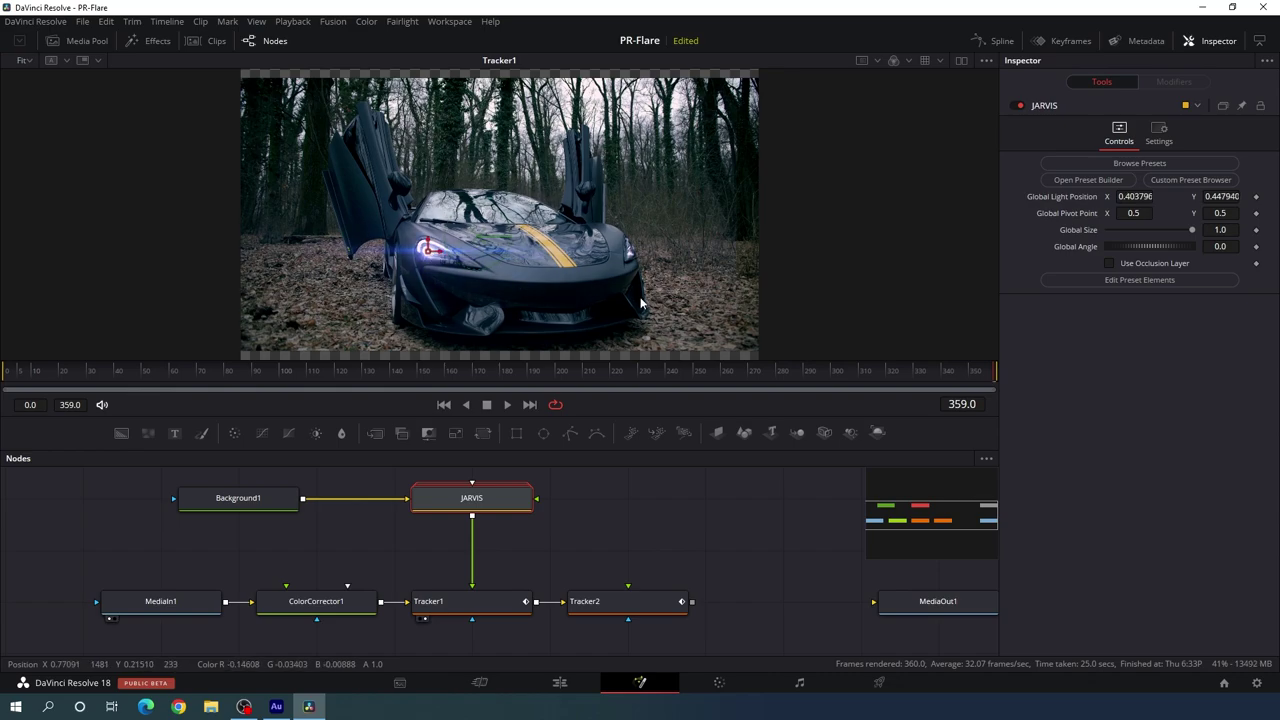
{"action": "left_click", "coordinate": [648, 466]}
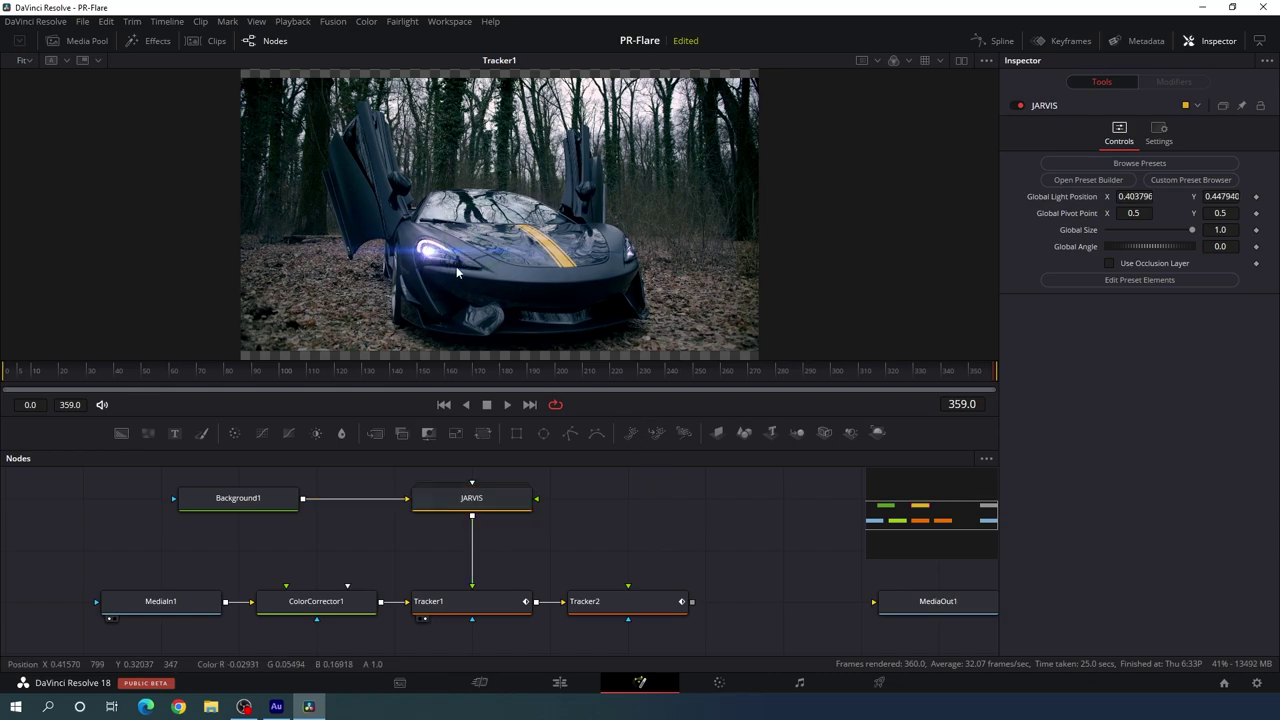
- Try Global Size values of 1.1 and 1.5 on the JARVIS flare
{"action": "left_click", "coordinate": [497, 504]}
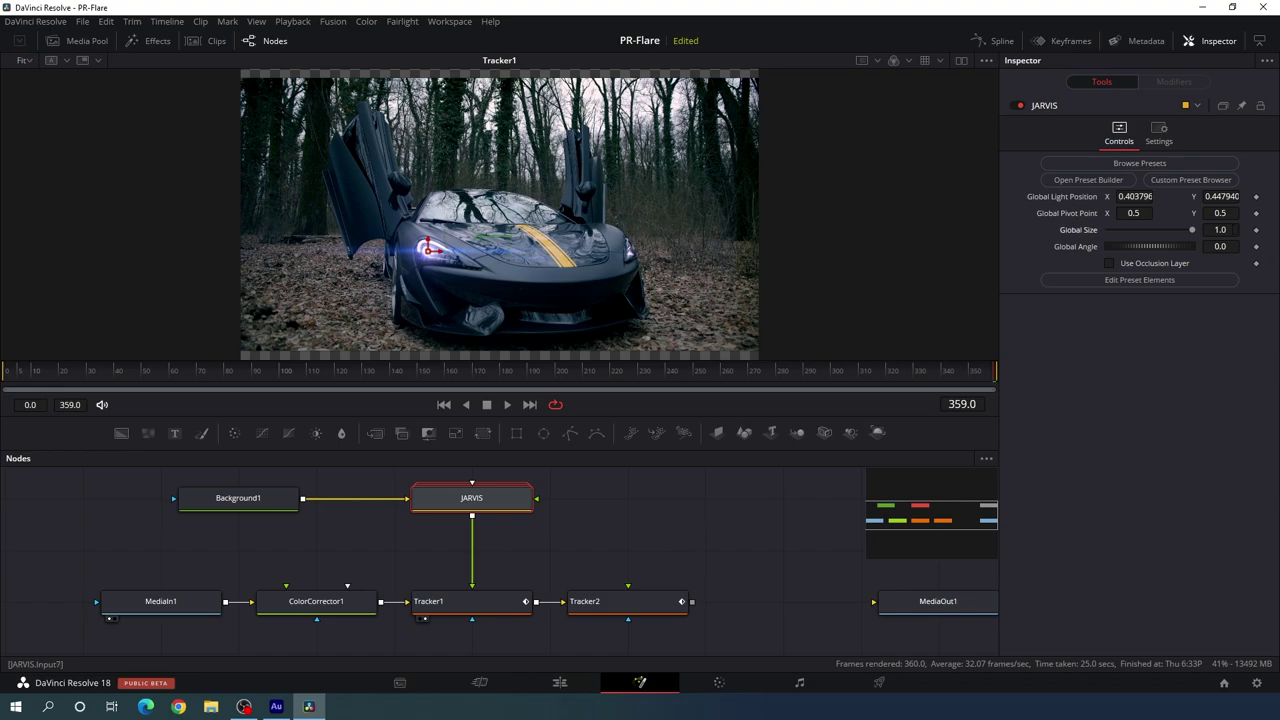
{"action": "left_click", "coordinate": [1222, 230]}
{"action": "key", "text": "Tab"}
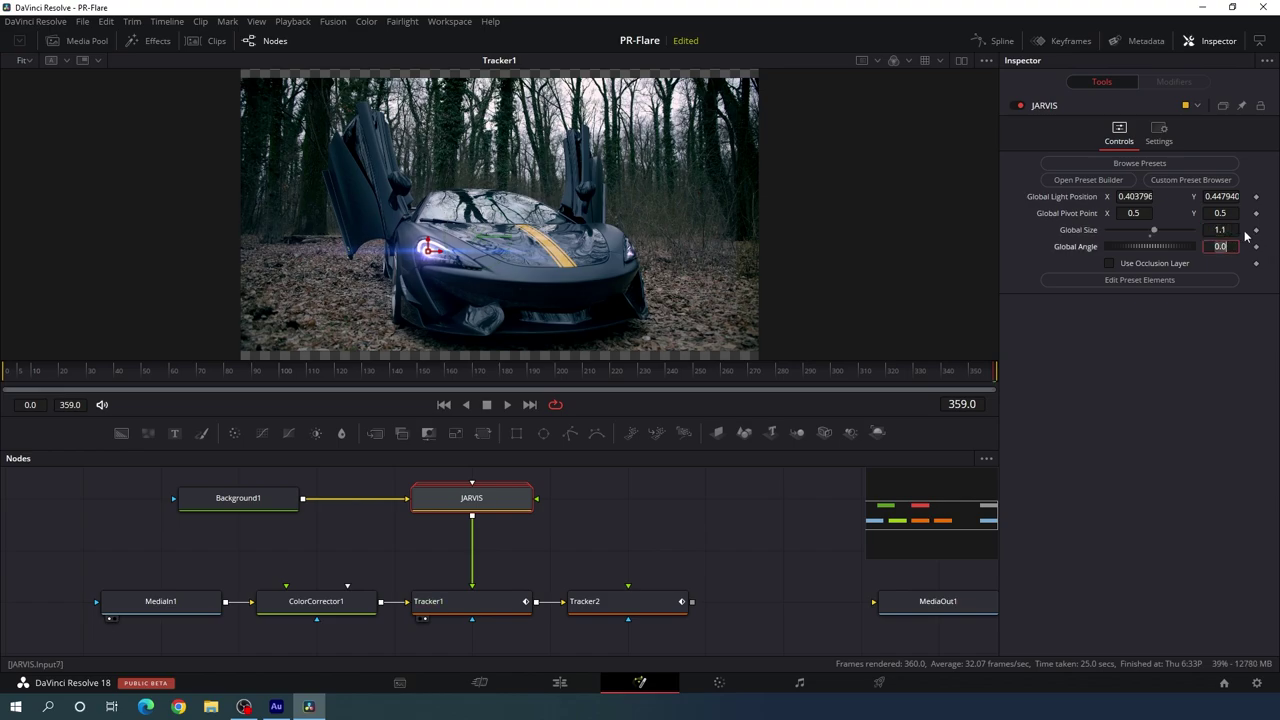
{"action": "left_click", "coordinate": [1220, 230]}
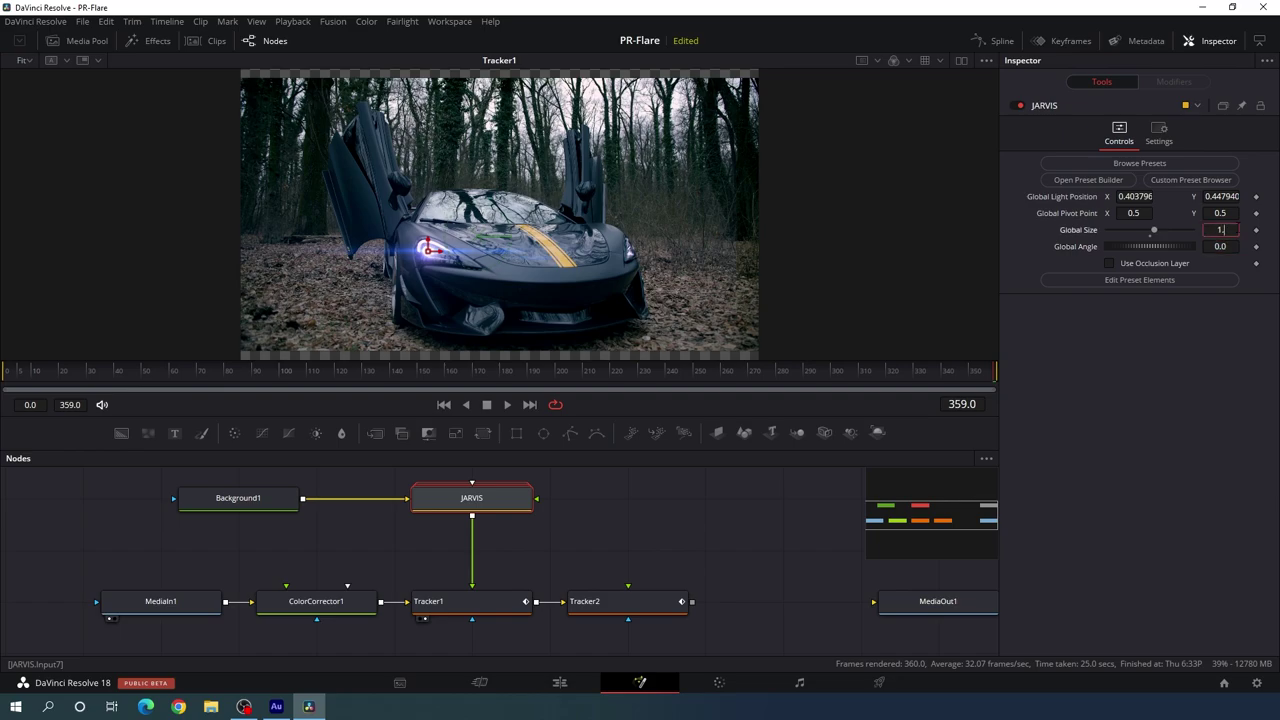
{"action": "type", "text": ".5"}
{"action": "key", "text": "Tab"}
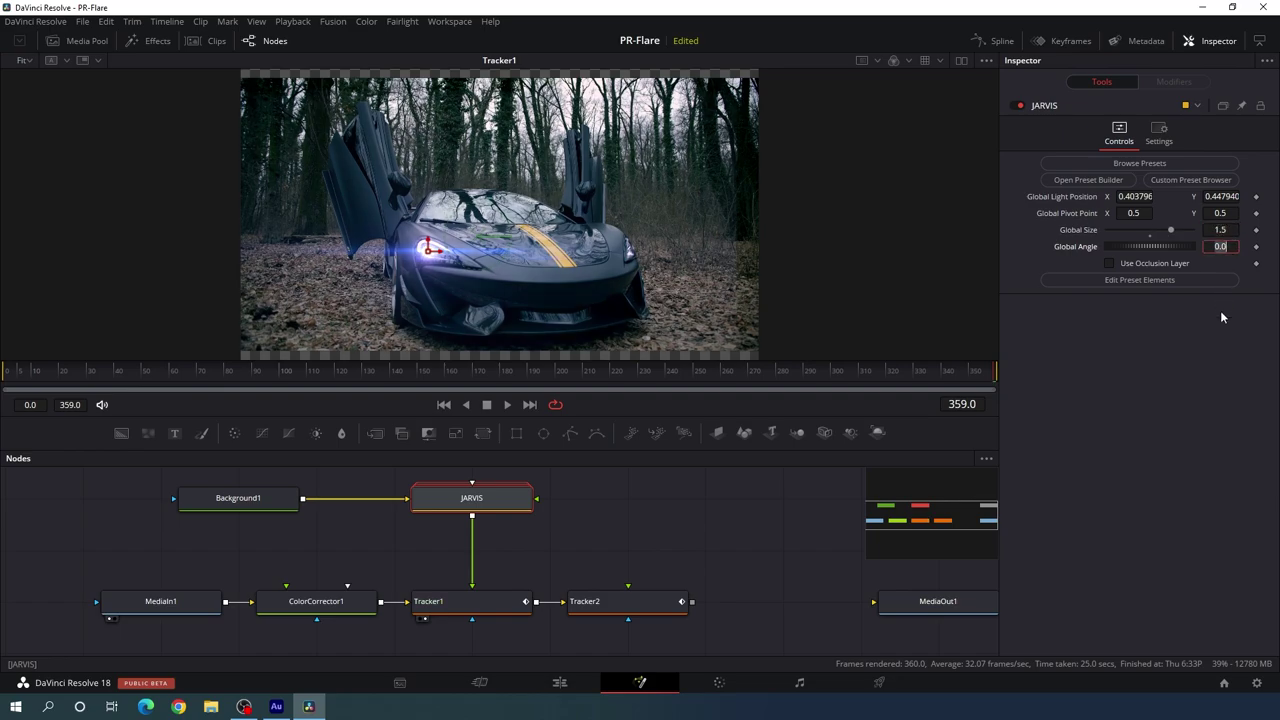
- At frame 55, nudge the JARVIS flare slightly upward on the headlight to a light position Y of about 0.453
{"action": "left_click", "coordinate": [461, 378]}
{"action": "left_click_drag", "start_coordinate": [459, 375], "coordinate": [159, 371]}
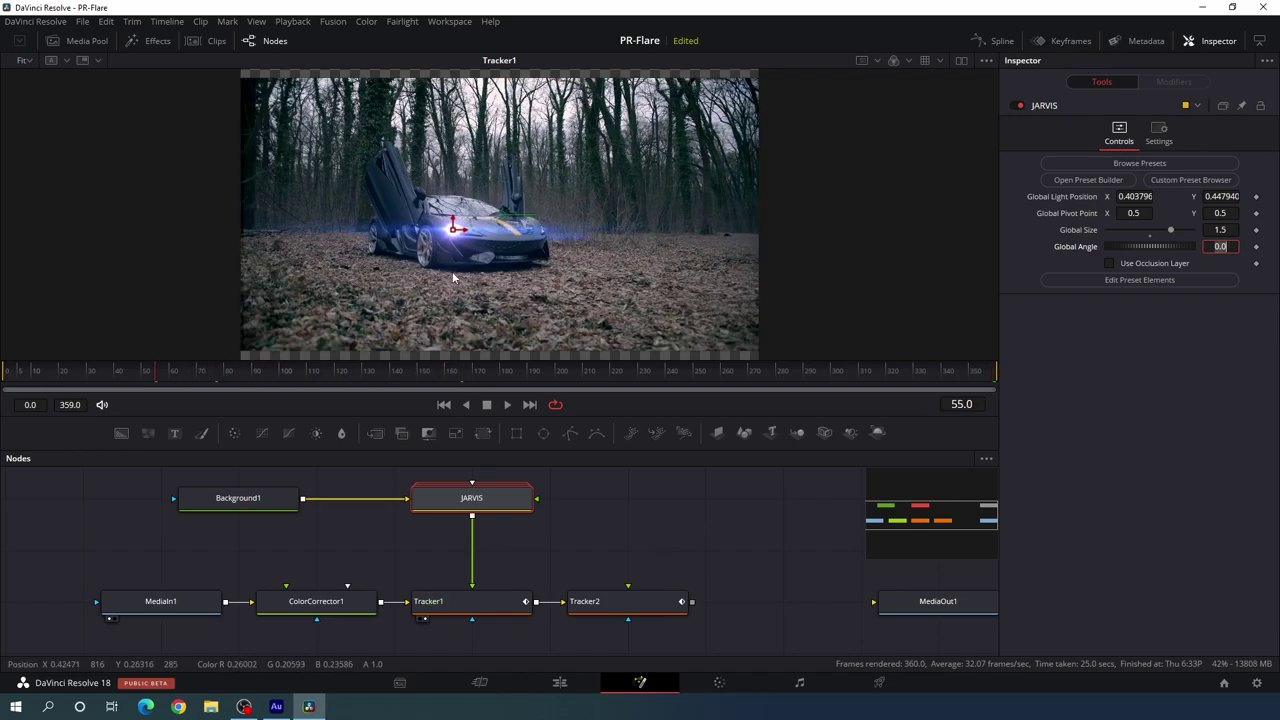
{"action": "scroll", "coordinate": [452, 248], "scroll_direction": "up", "scroll_amount": 2}
{"action": "scroll", "coordinate": [455, 212], "scroll_direction": "up", "scroll_amount": 2}
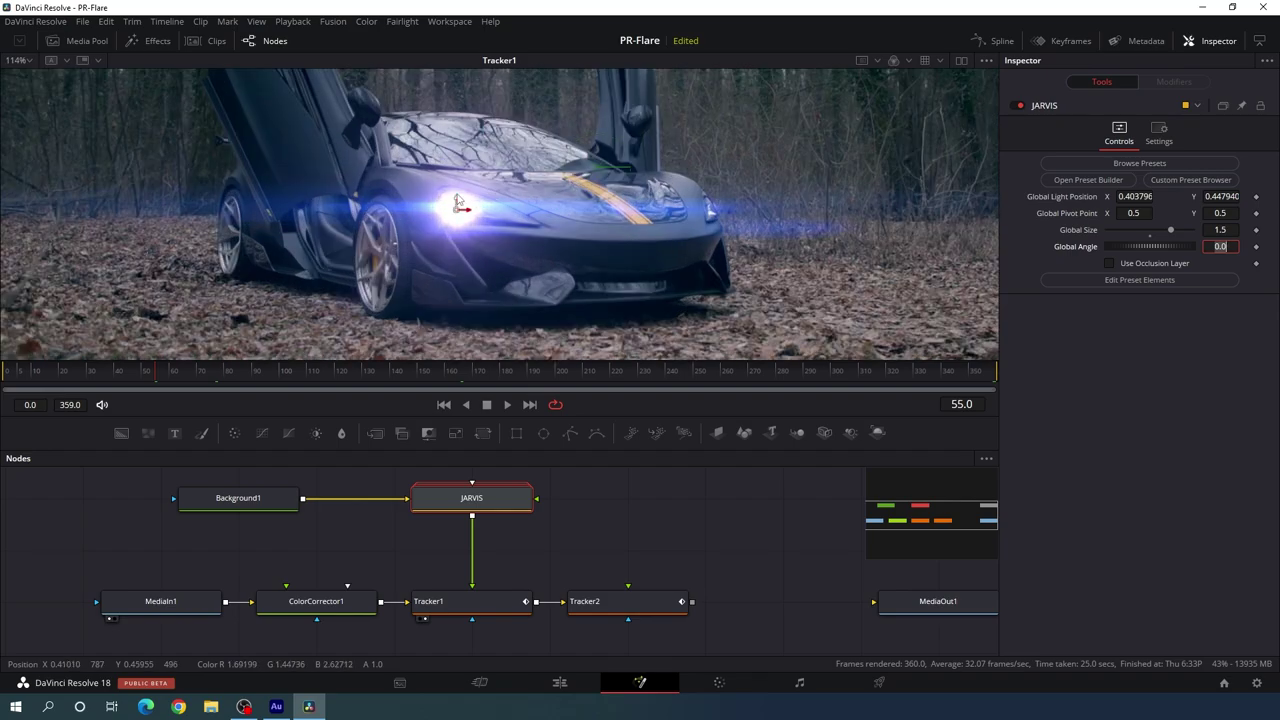
{"action": "left_click_drag", "start_coordinate": [456, 206], "coordinate": [456, 199]}
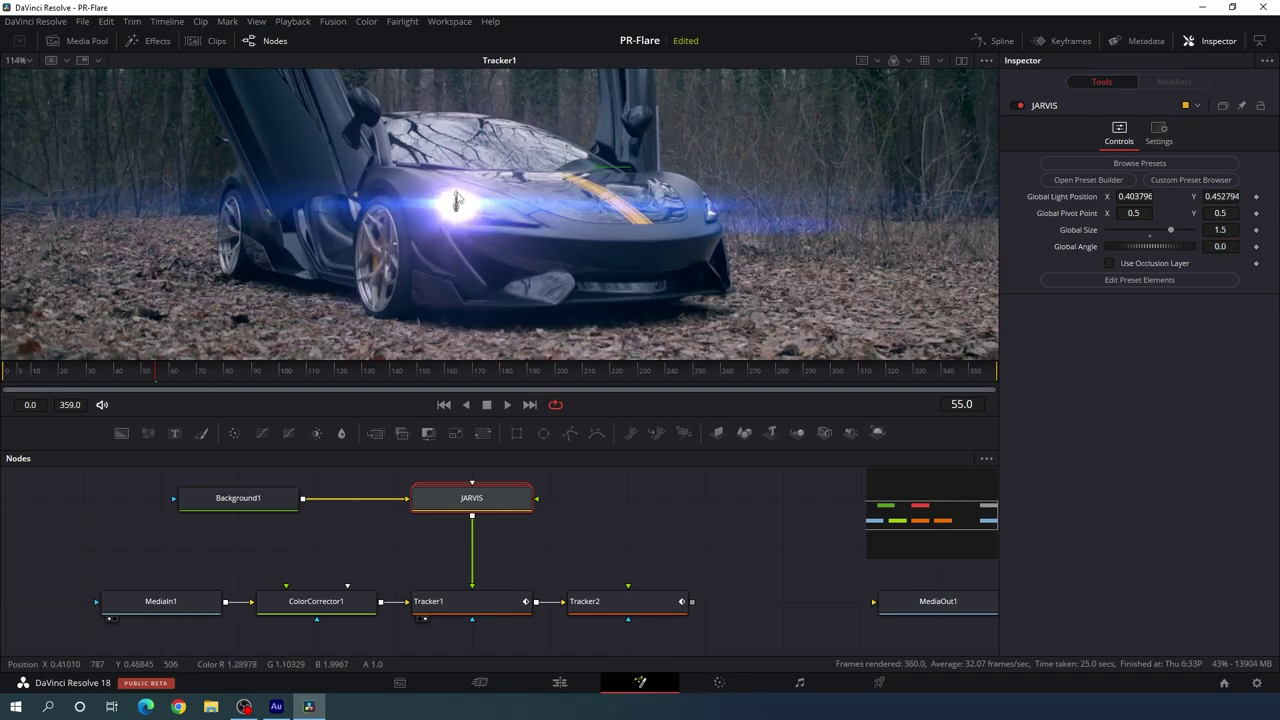
- Set the JARVIS flare's Global Size to 1.1 and check it at frame 359 with the whole image fitted in view
{"action": "left_click", "coordinate": [1226, 229]}
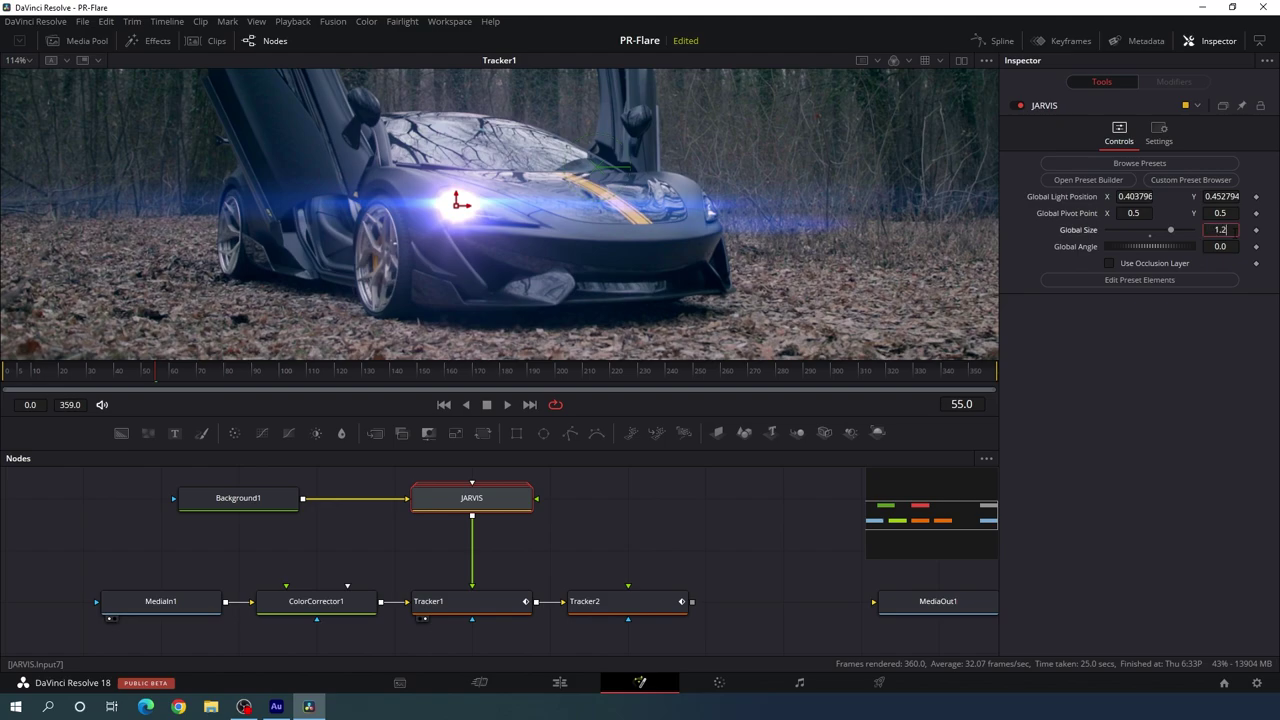
{"action": "type", "text": ".1"}
{"action": "key", "text": "Tab"}
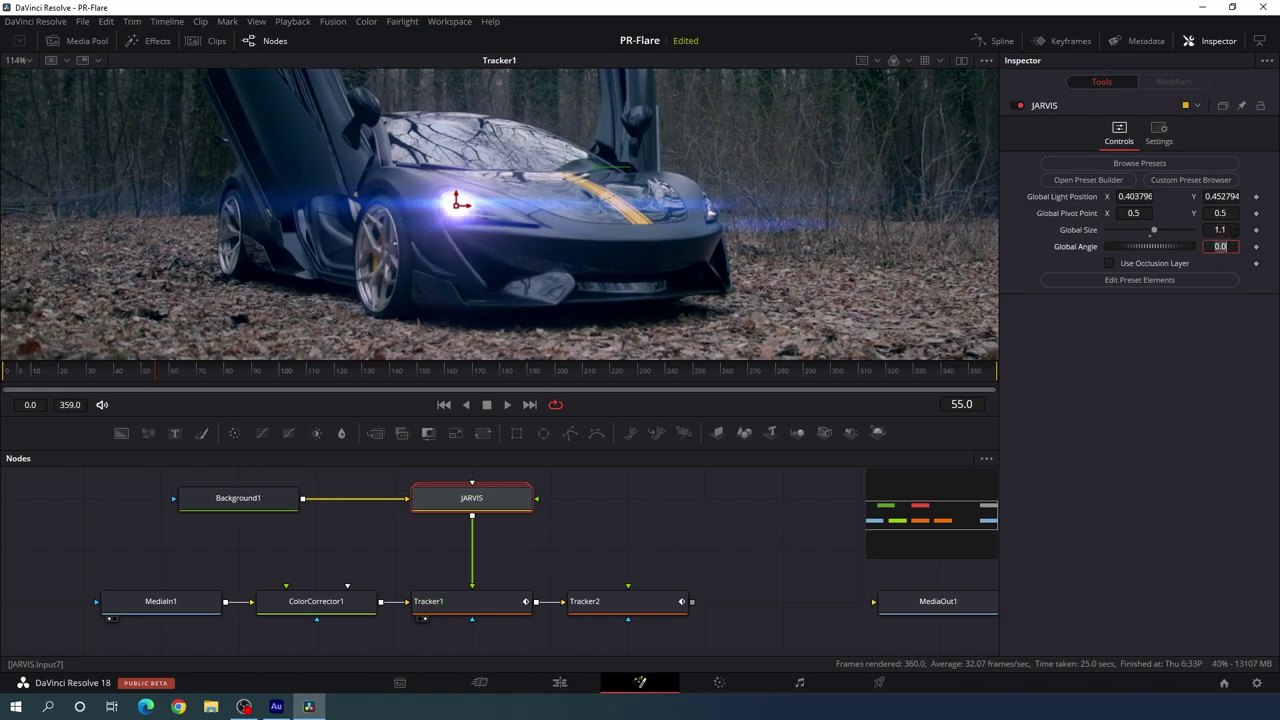
{"action": "left_click_drag", "start_coordinate": [783, 376], "coordinate": [999, 376]}
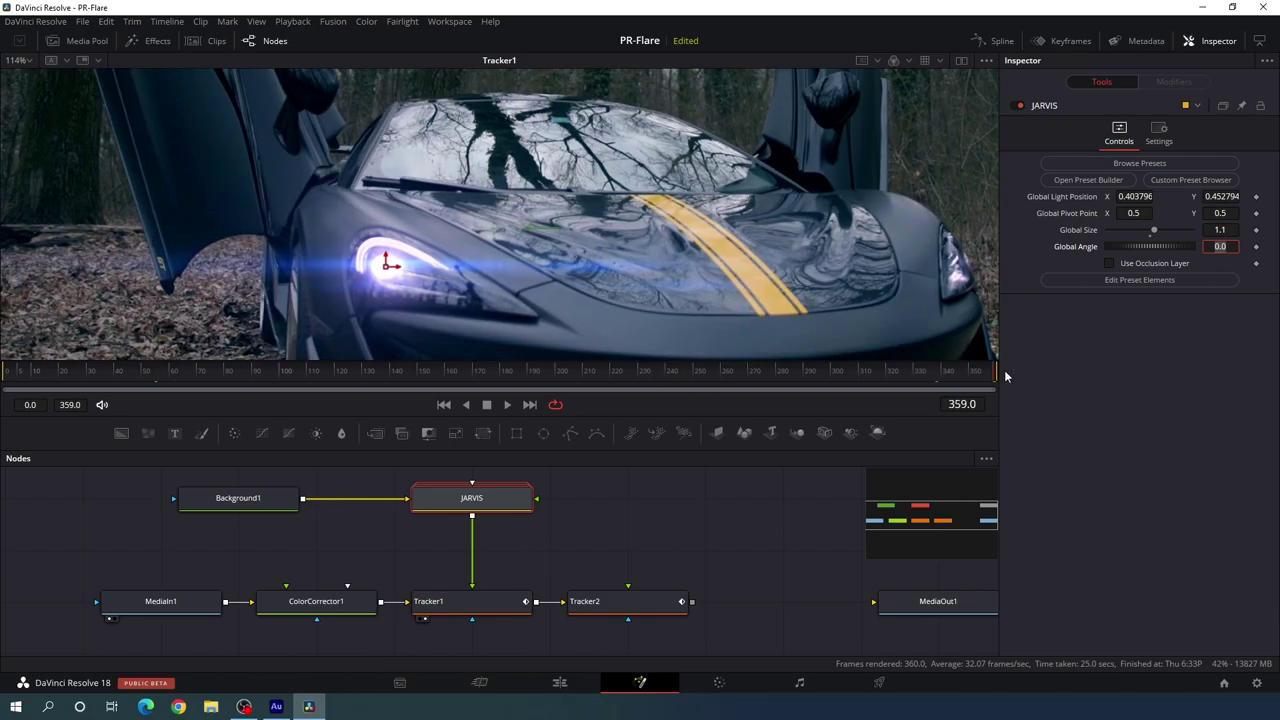
{"action": "left_click", "coordinate": [28, 60]}
{"action": "left_click", "coordinate": [20, 80]}
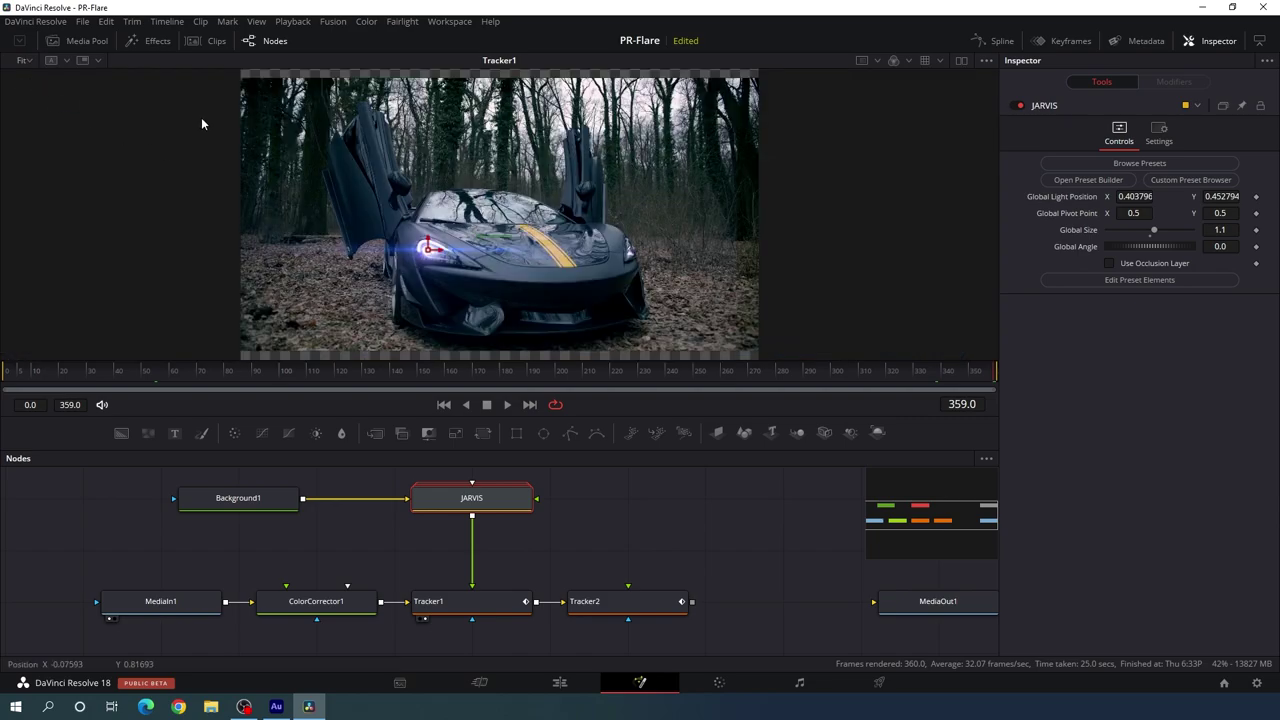
{"action": "left_click", "coordinate": [646, 546]}
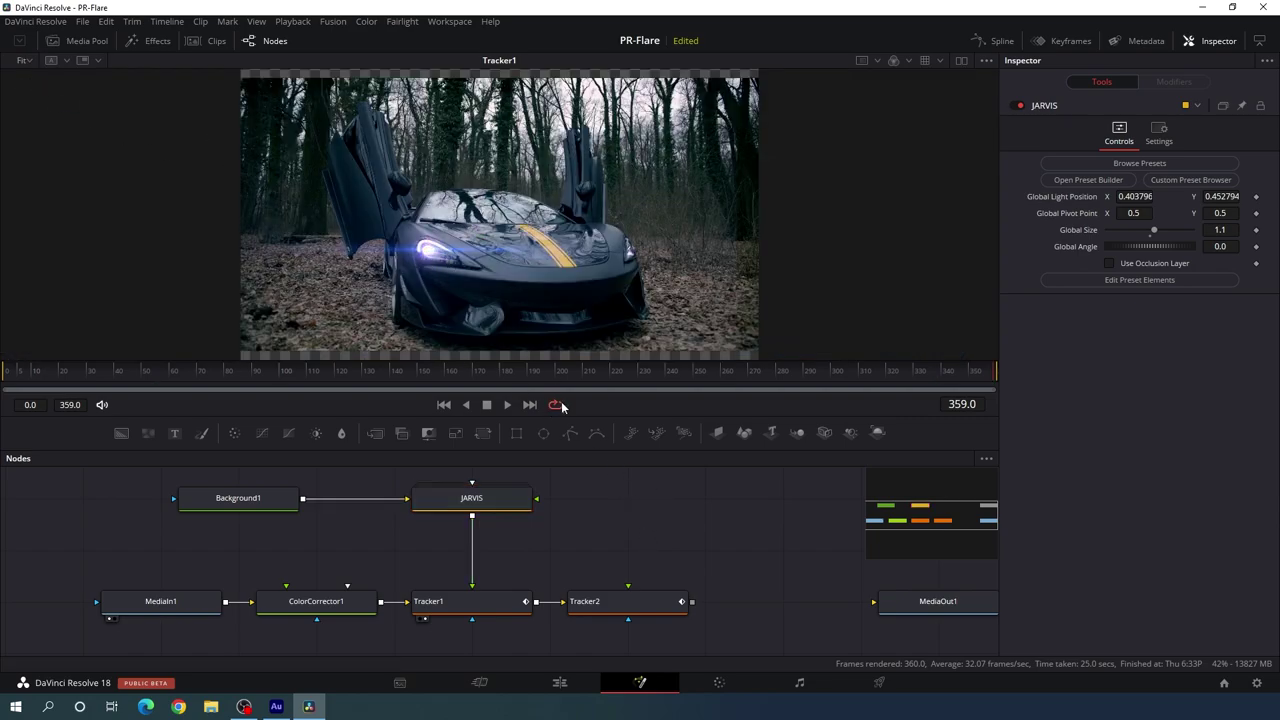
- Set Tracker1's edges to Duplicate and check the flare across earlier frames
{"action": "left_click", "coordinate": [462, 606]}
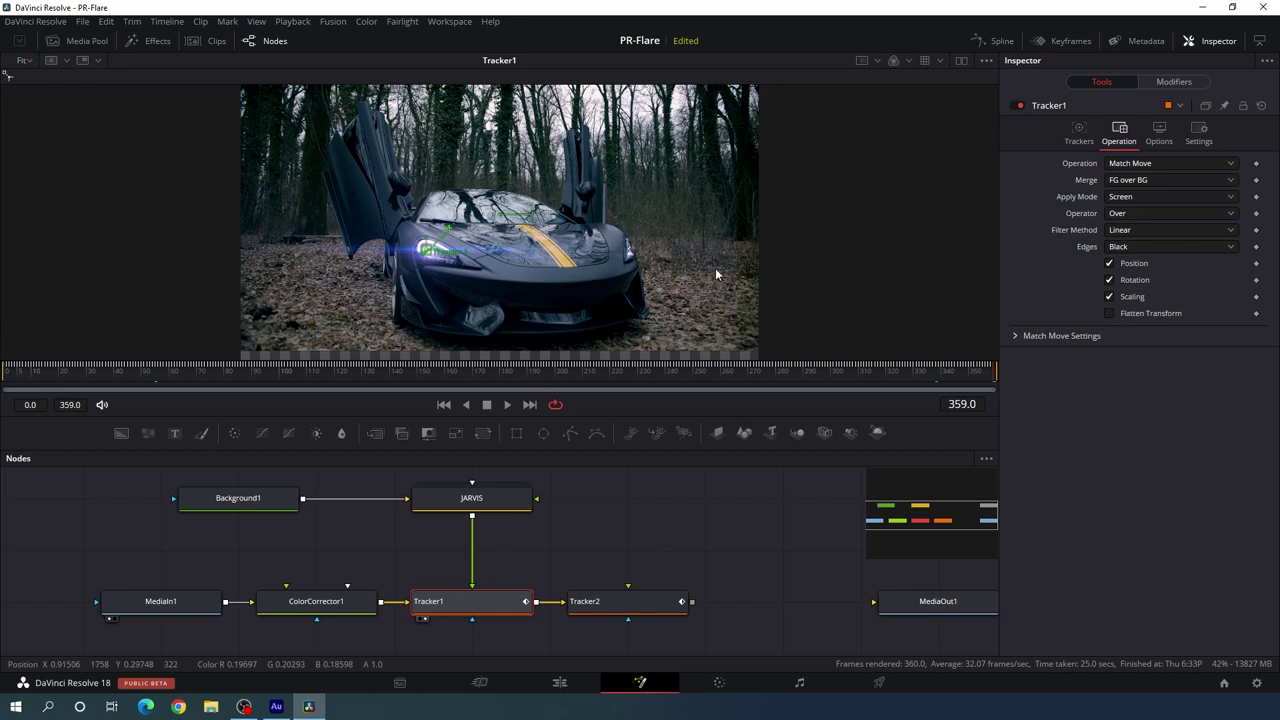
{"action": "left_click", "coordinate": [1127, 248]}
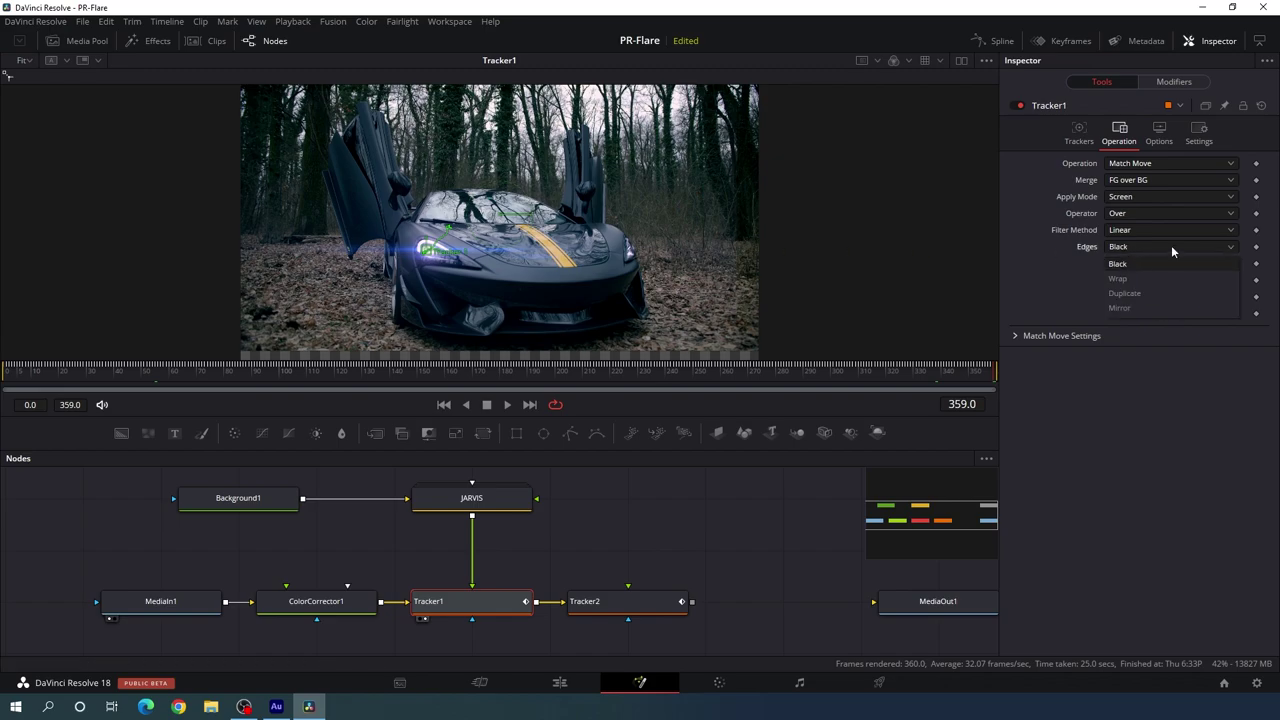
{"action": "left_click", "coordinate": [1134, 293]}
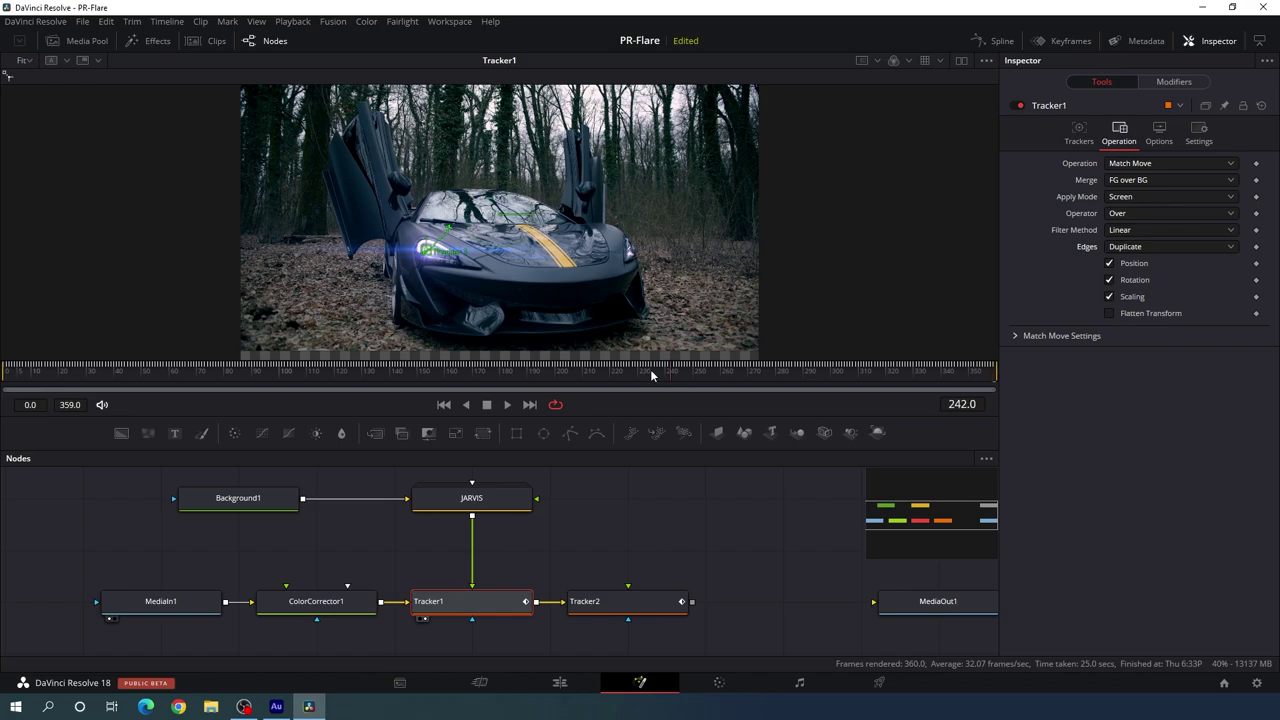
{"action": "left_click_drag", "start_coordinate": [651, 375], "coordinate": [296, 378]}
{"action": "left_click", "coordinate": [601, 539]}
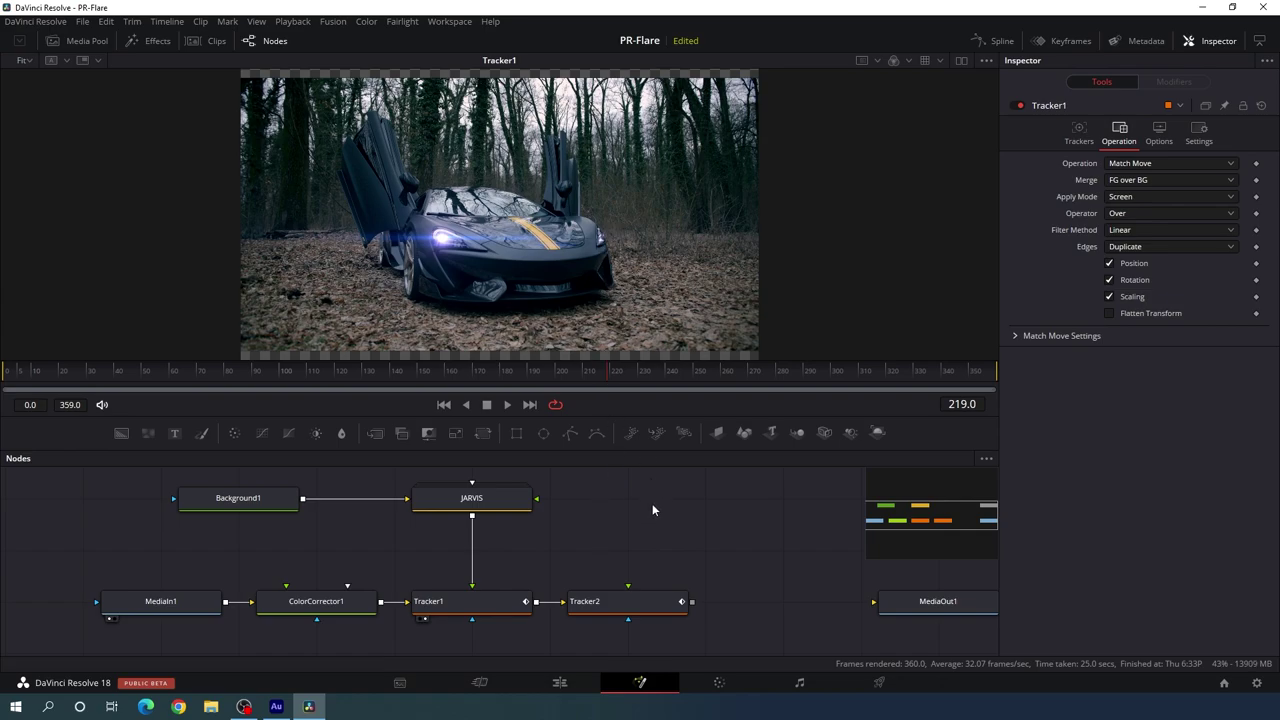
- Bring LensMasterFlares1 next to the JARVIS node and add the SciFi preset J.A.R.V.I.S from its preset browser
{"action": "left_click_drag", "start_coordinate": [638, 498], "coordinate": [608, 526]}
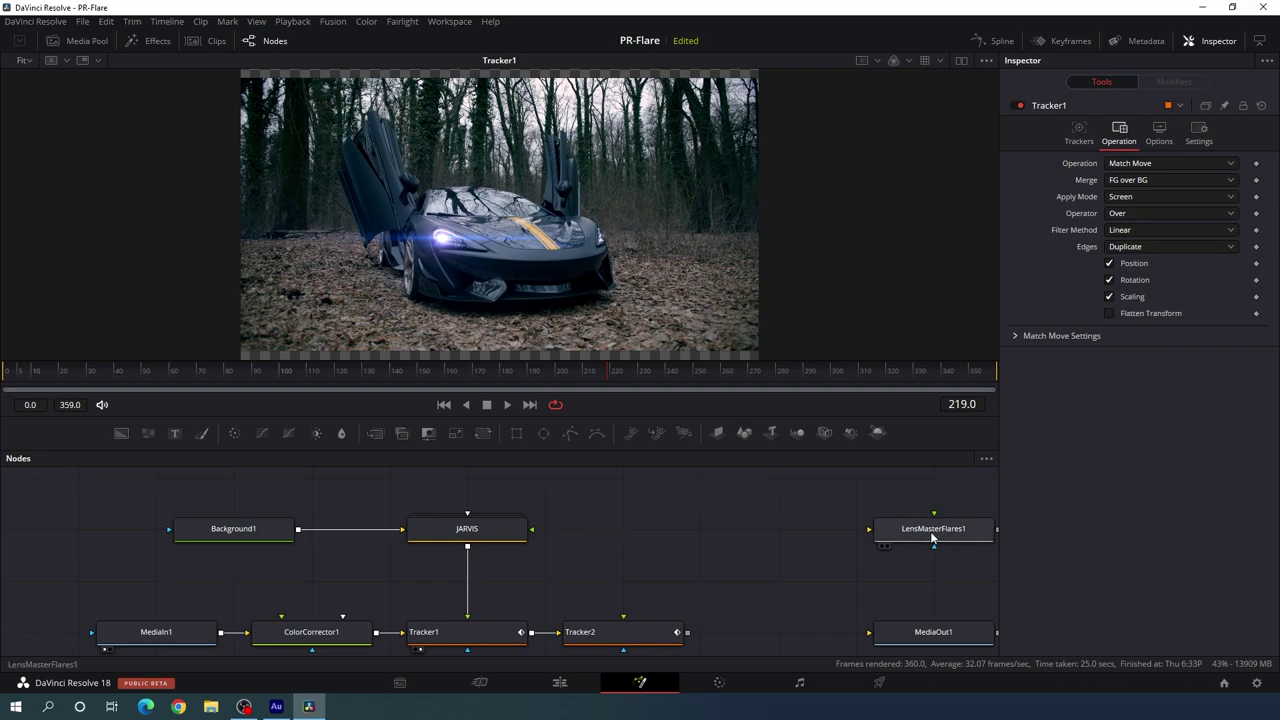
{"action": "left_click_drag", "start_coordinate": [962, 537], "coordinate": [731, 538]}
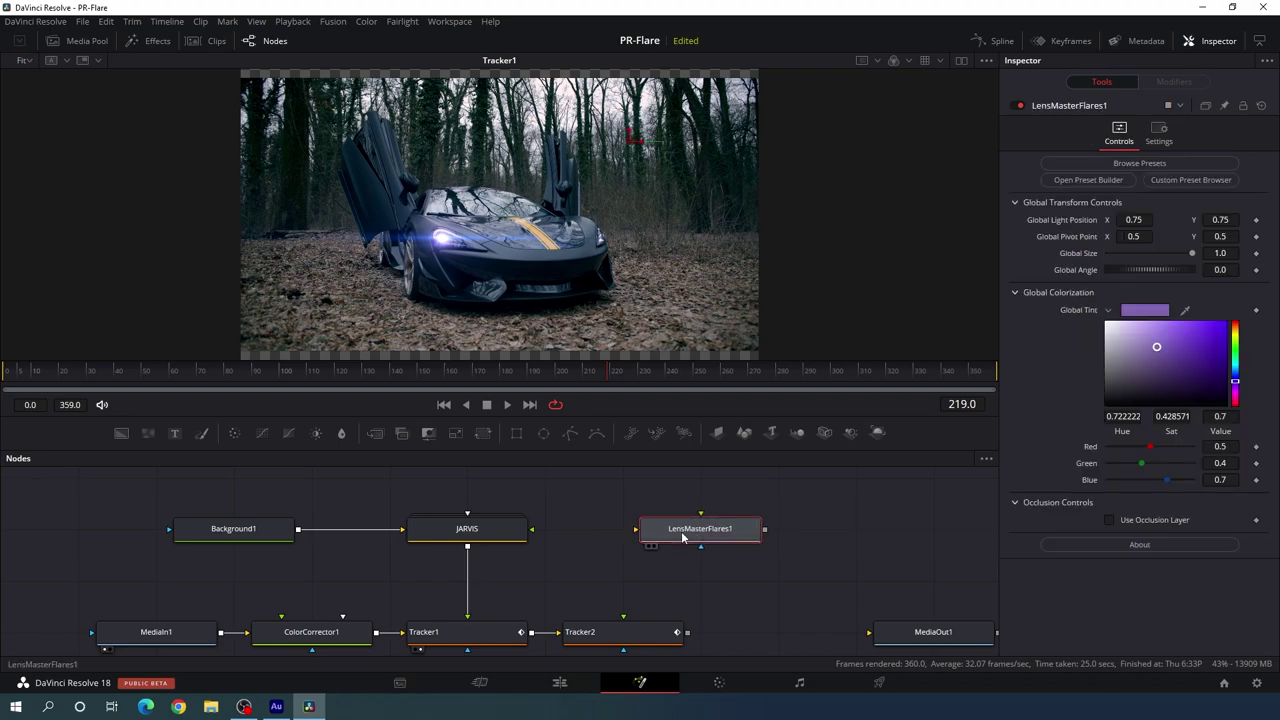
{"action": "left_click", "coordinate": [1140, 163]}
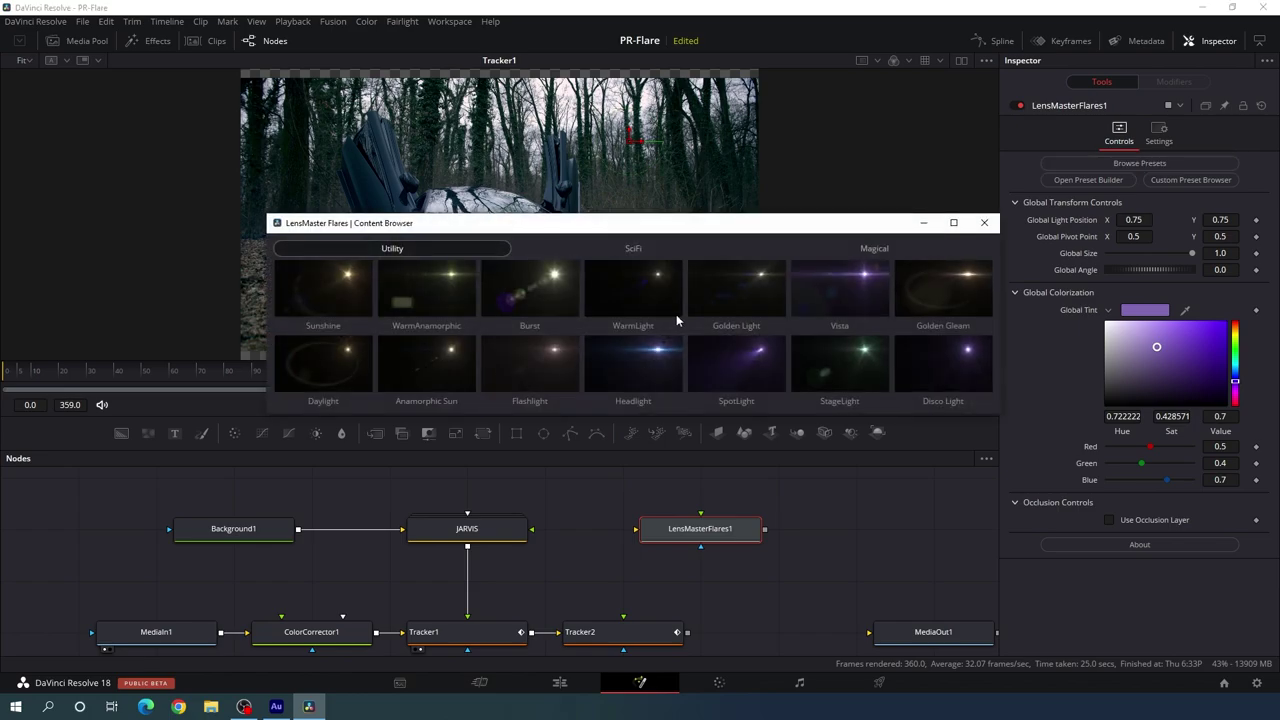
{"action": "left_click_drag", "start_coordinate": [599, 224], "coordinate": [543, 208]}
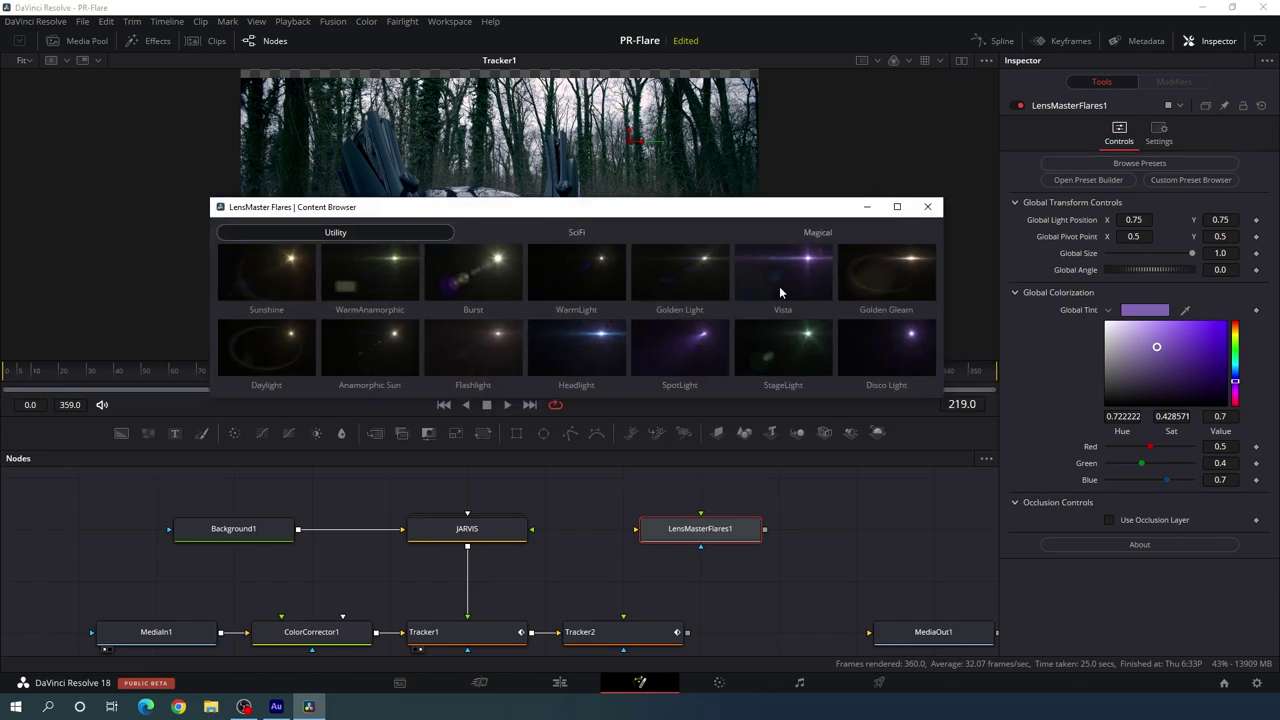
{"action": "left_click", "coordinate": [583, 236]}
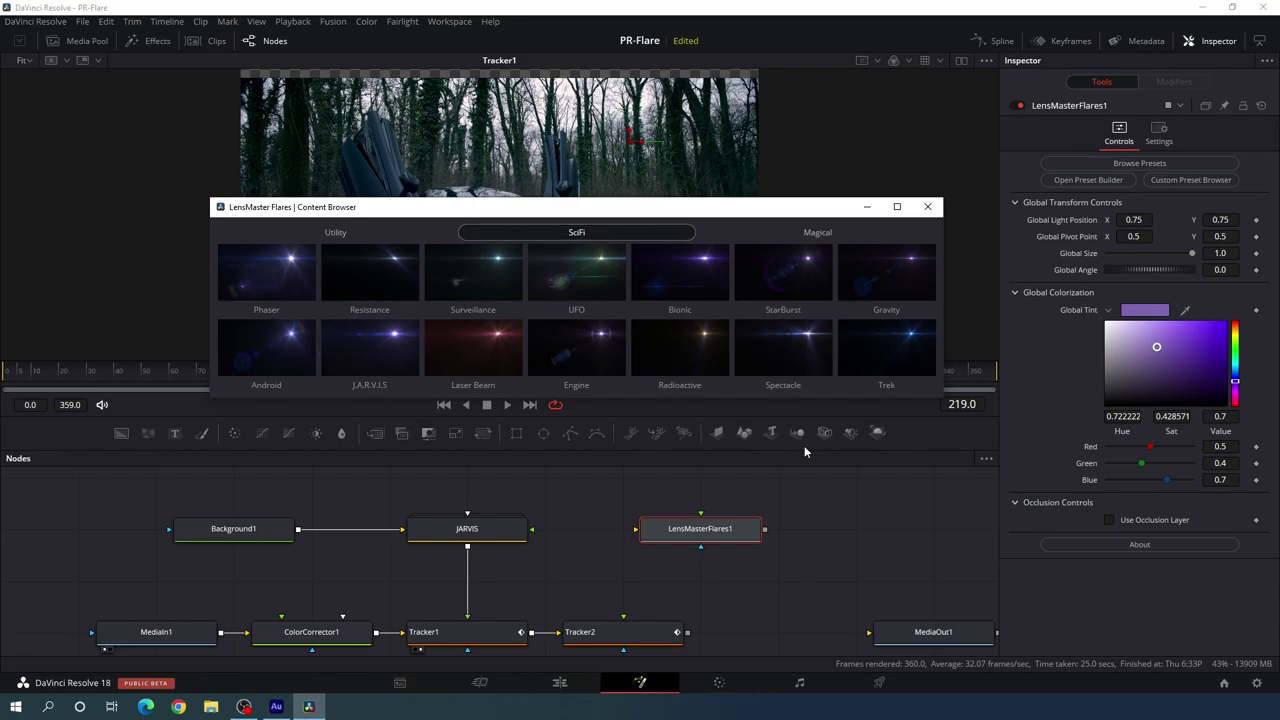
{"action": "left_click", "coordinate": [928, 207]}
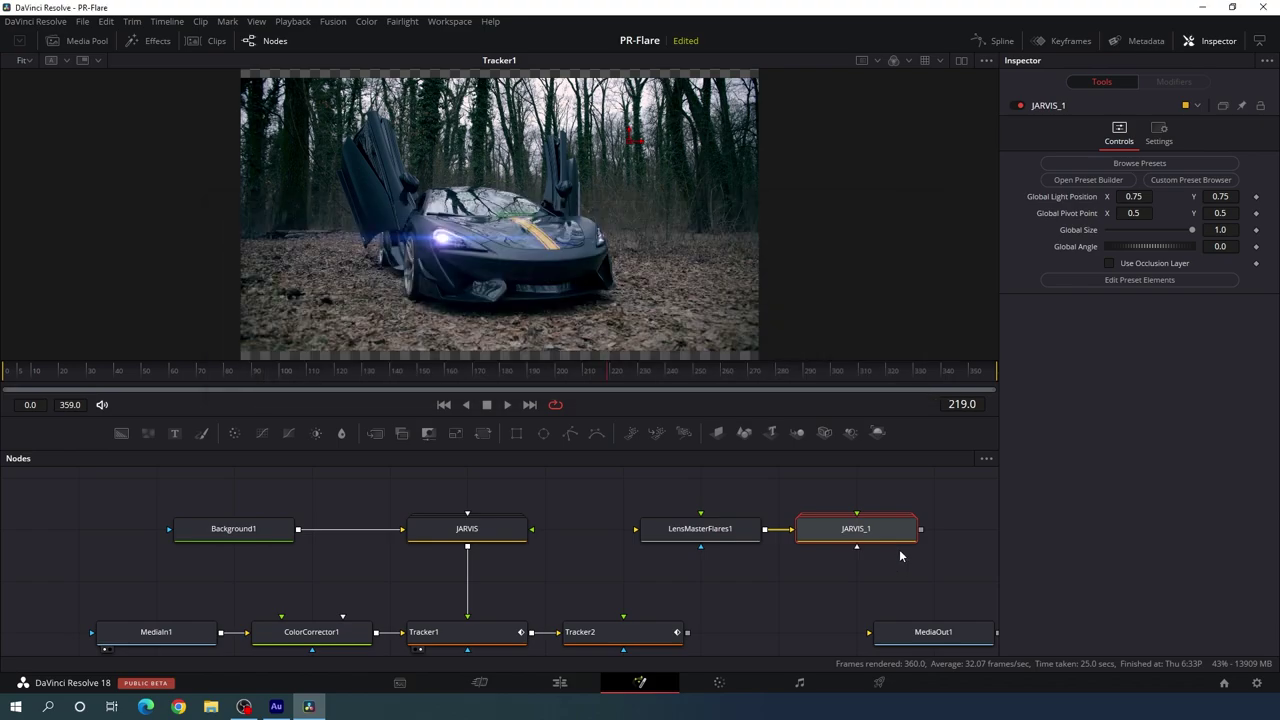
- Delete the LensMasterFlares1 node and place JARVIS_1 above Tracker2
{"action": "left_click", "coordinate": [702, 534]}
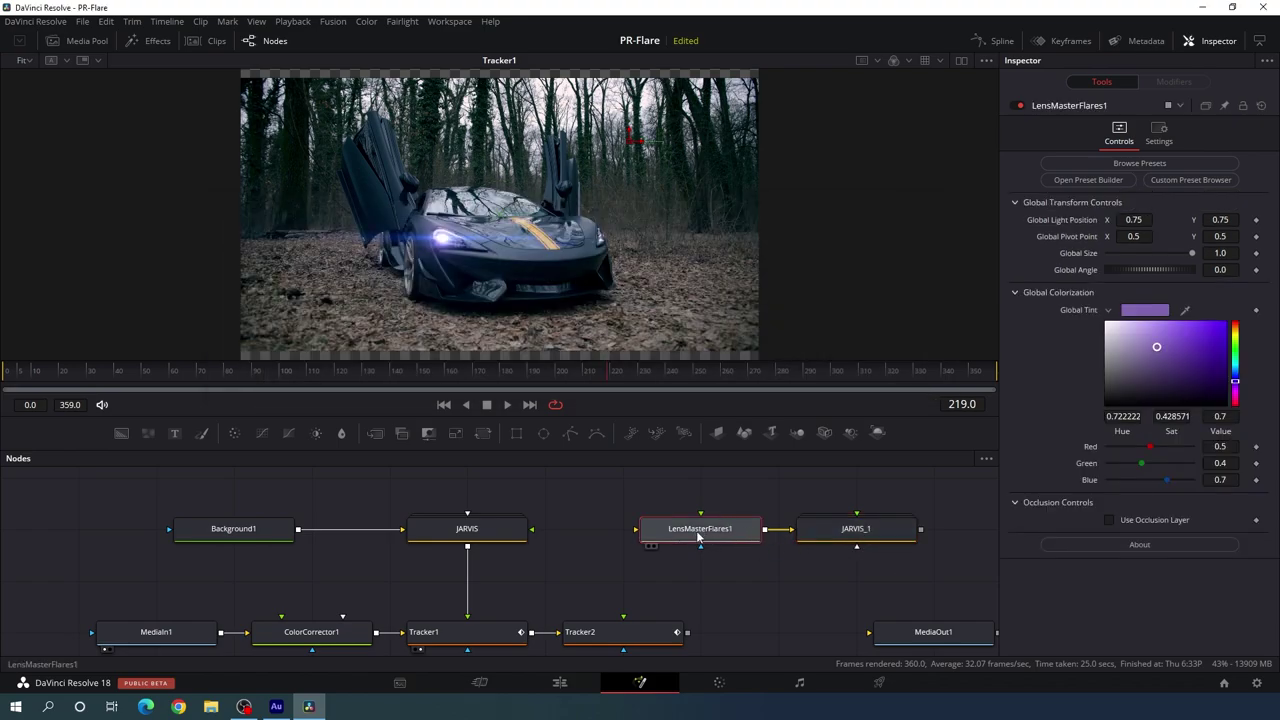
{"action": "key", "text": "Delete"}
{"action": "left_click_drag", "start_coordinate": [860, 530], "coordinate": [651, 528]}
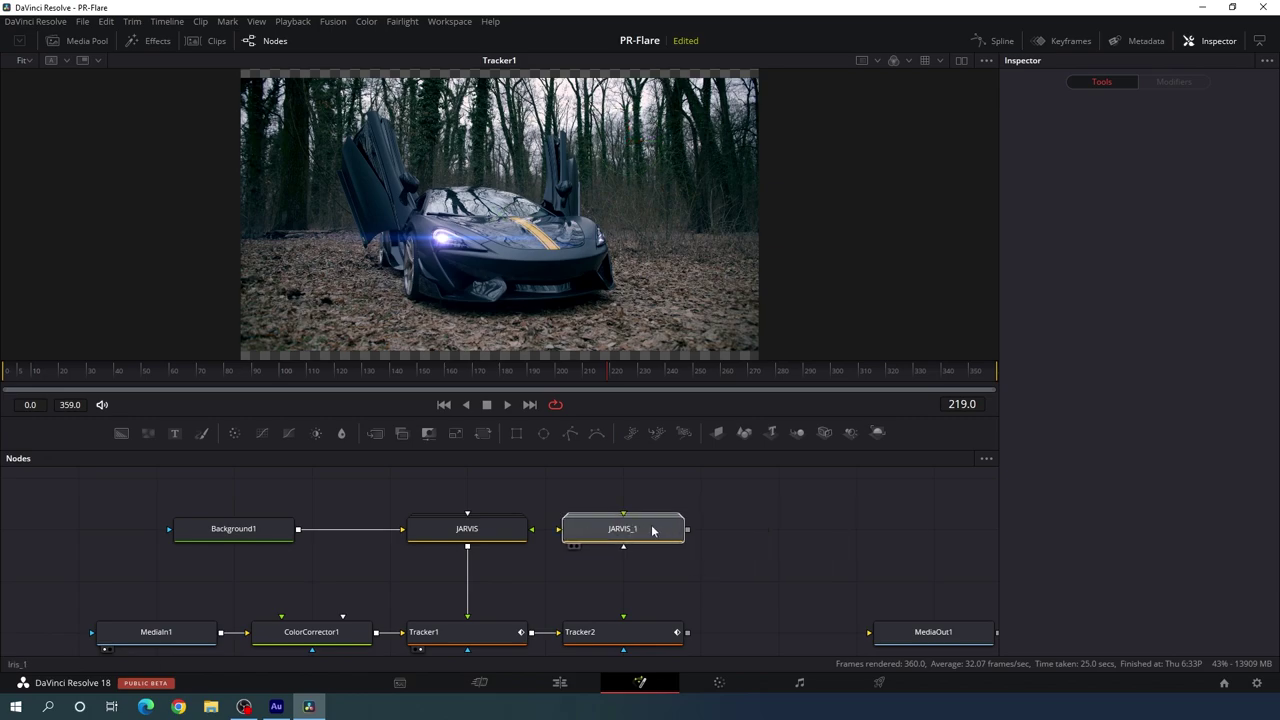
- Connect JARVIS_1's output to Tracker2's foreground input and Background1's output to JARVIS_1's input
{"action": "left_click_drag", "start_coordinate": [726, 561], "coordinate": [612, 592]}
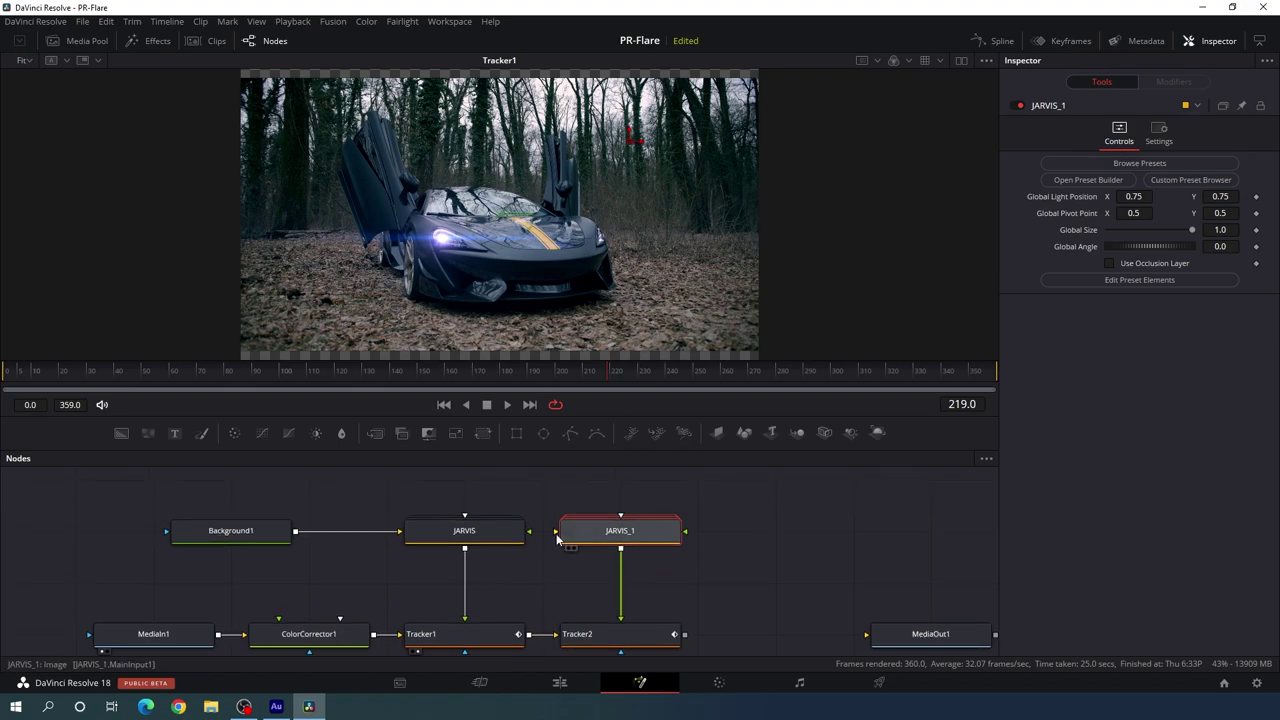
{"action": "left_click_drag", "start_coordinate": [555, 530], "coordinate": [295, 531]}
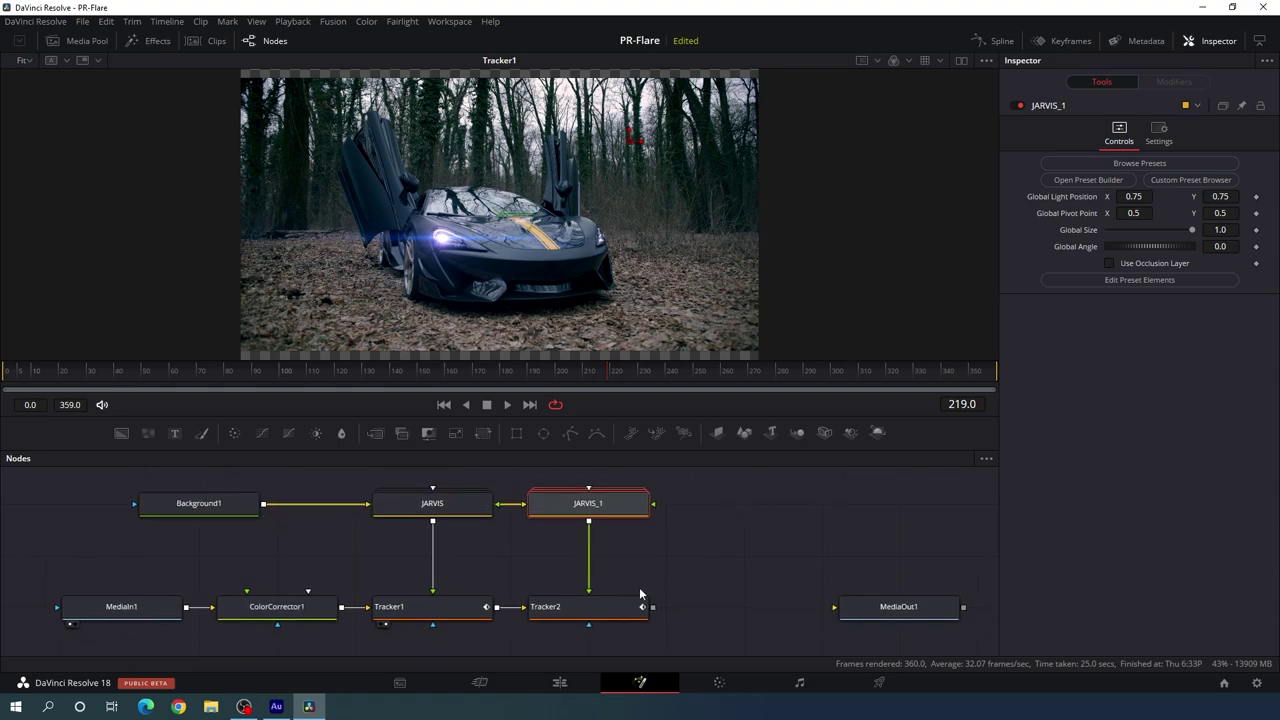
- Show Tracker2's output in the viewer and set its operation to Match Move
{"action": "key", "text": "1"}
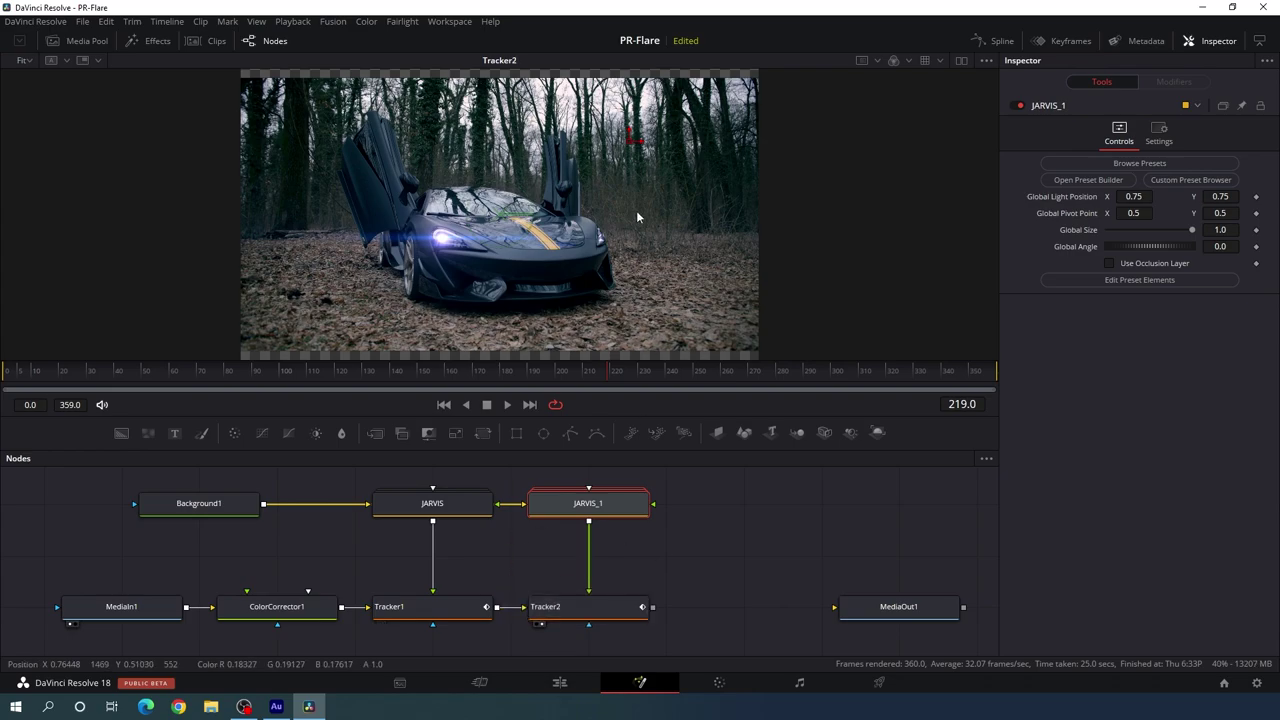
{"action": "left_click", "coordinate": [576, 612]}
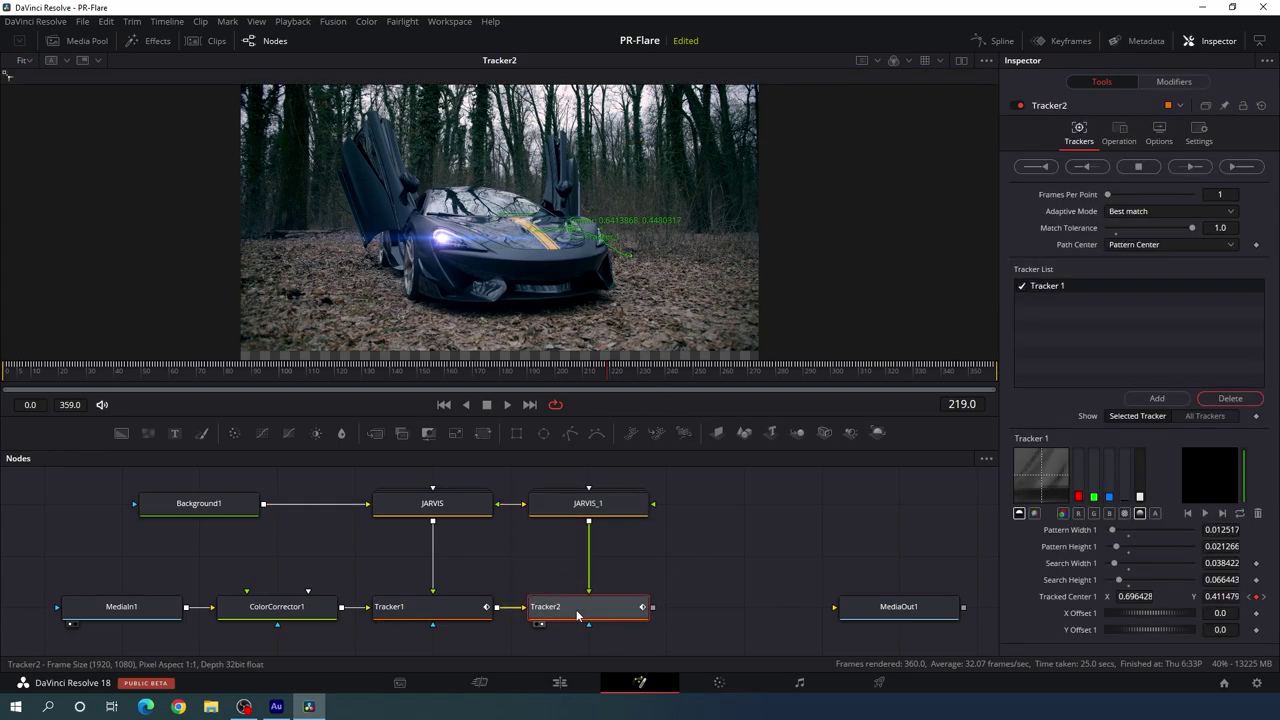
{"action": "left_click", "coordinate": [1120, 136]}
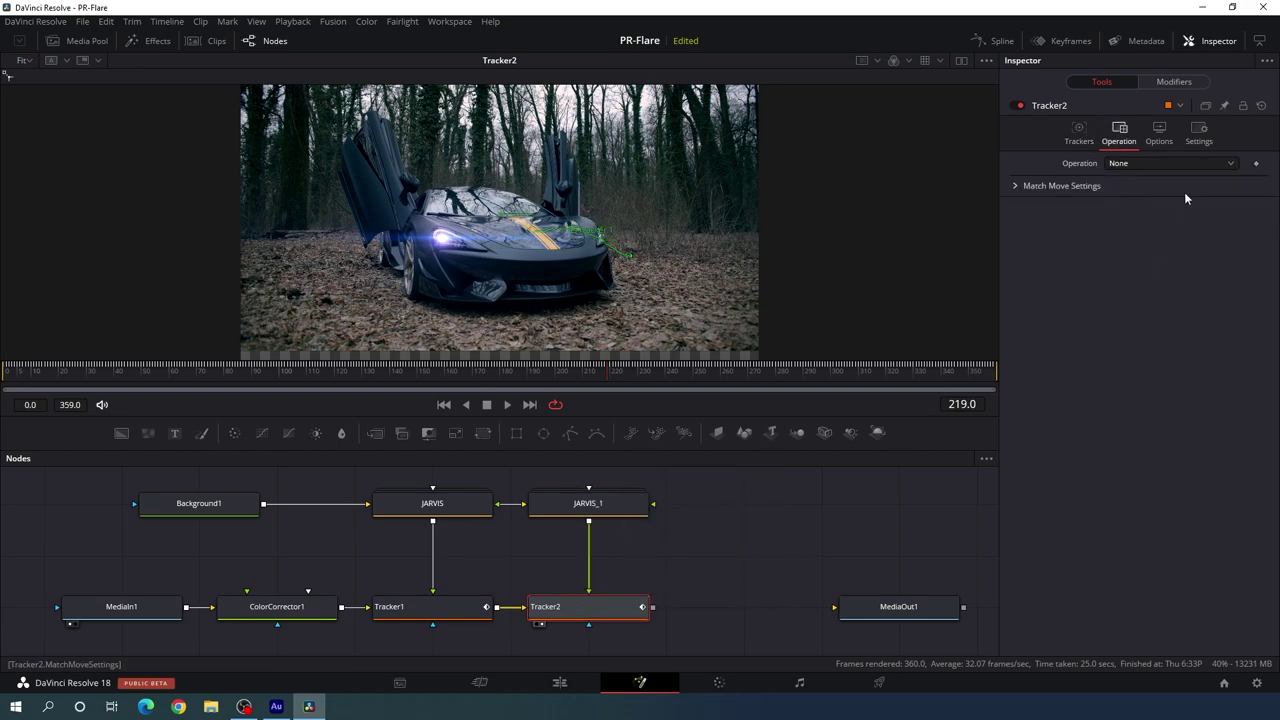
{"action": "left_click", "coordinate": [1154, 162]}
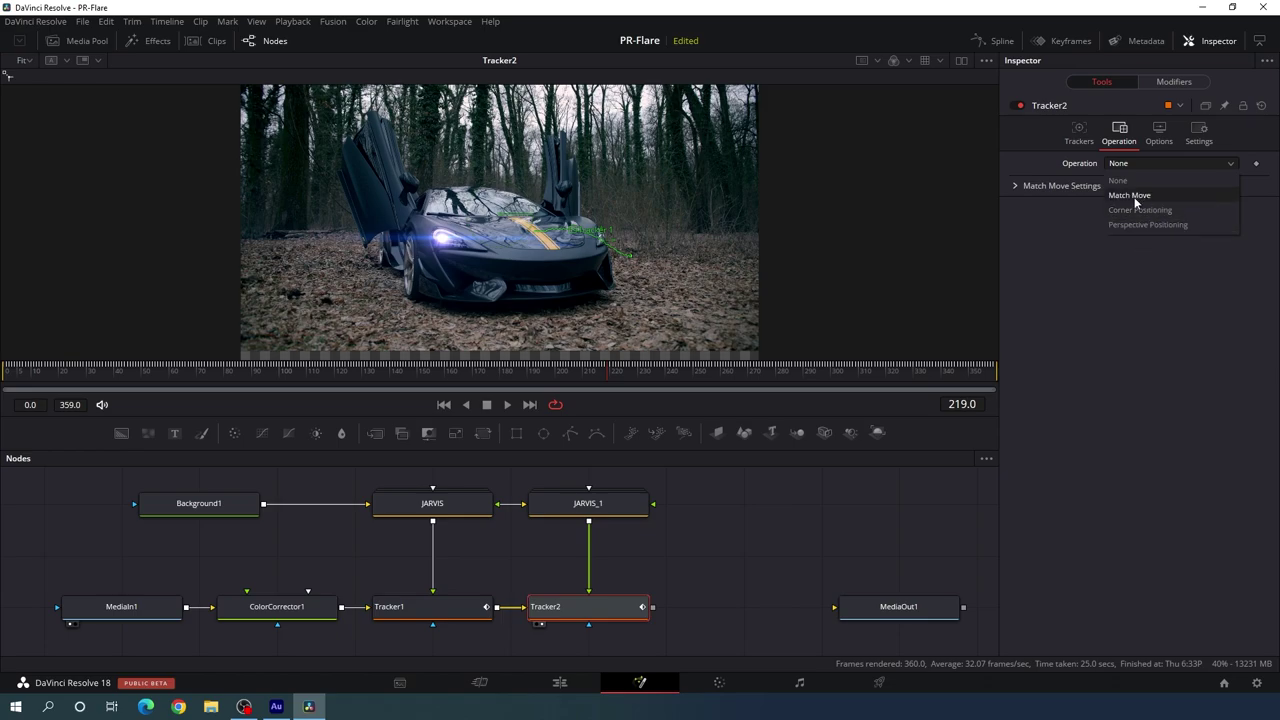
{"action": "left_click", "coordinate": [1135, 196]}
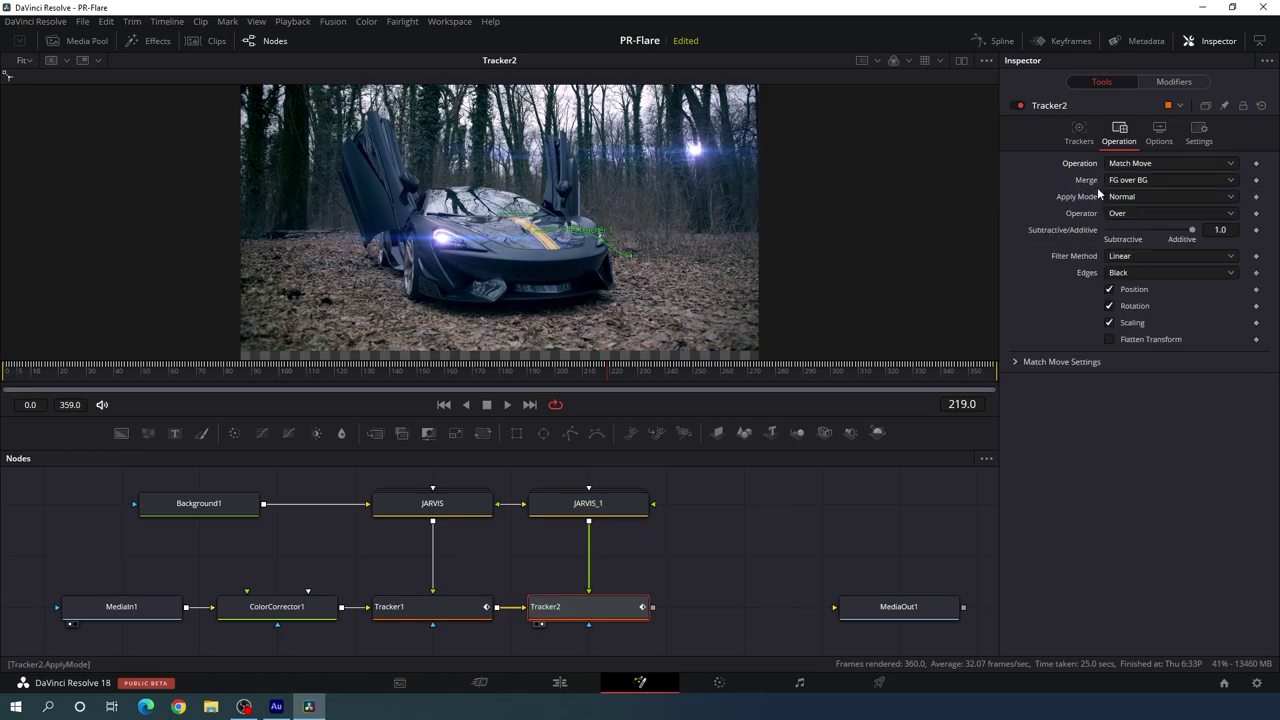
- Set Tracker2's apply mode to Screen and its edges to Duplicate
{"action": "left_click", "coordinate": [1153, 199]}
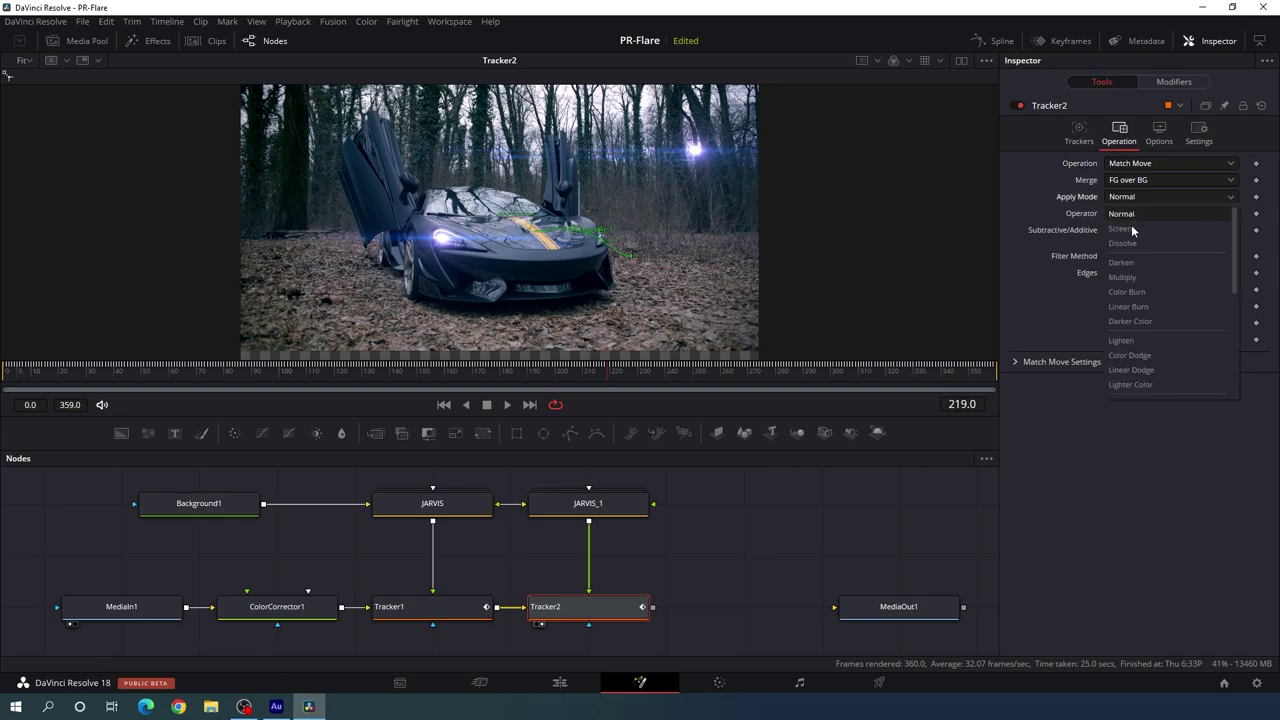
{"action": "left_click", "coordinate": [1135, 228]}
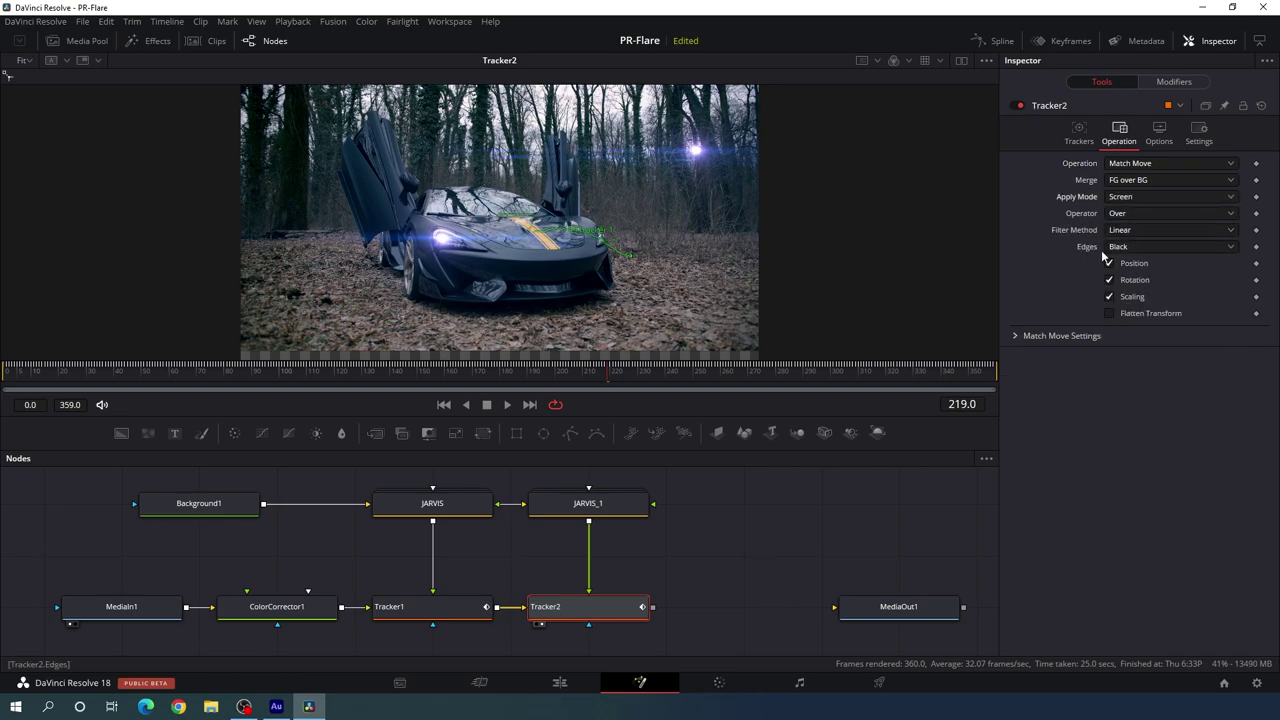
{"action": "left_click", "coordinate": [1128, 247]}
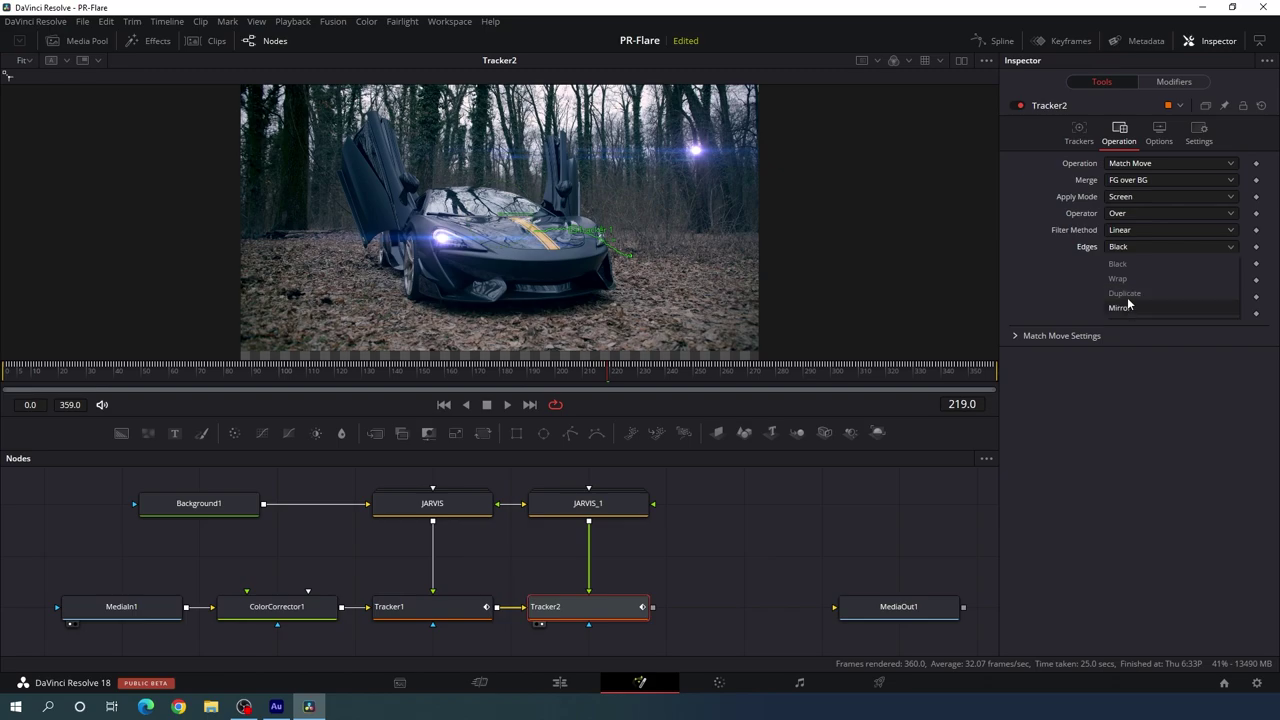
{"action": "left_click", "coordinate": [1129, 294]}
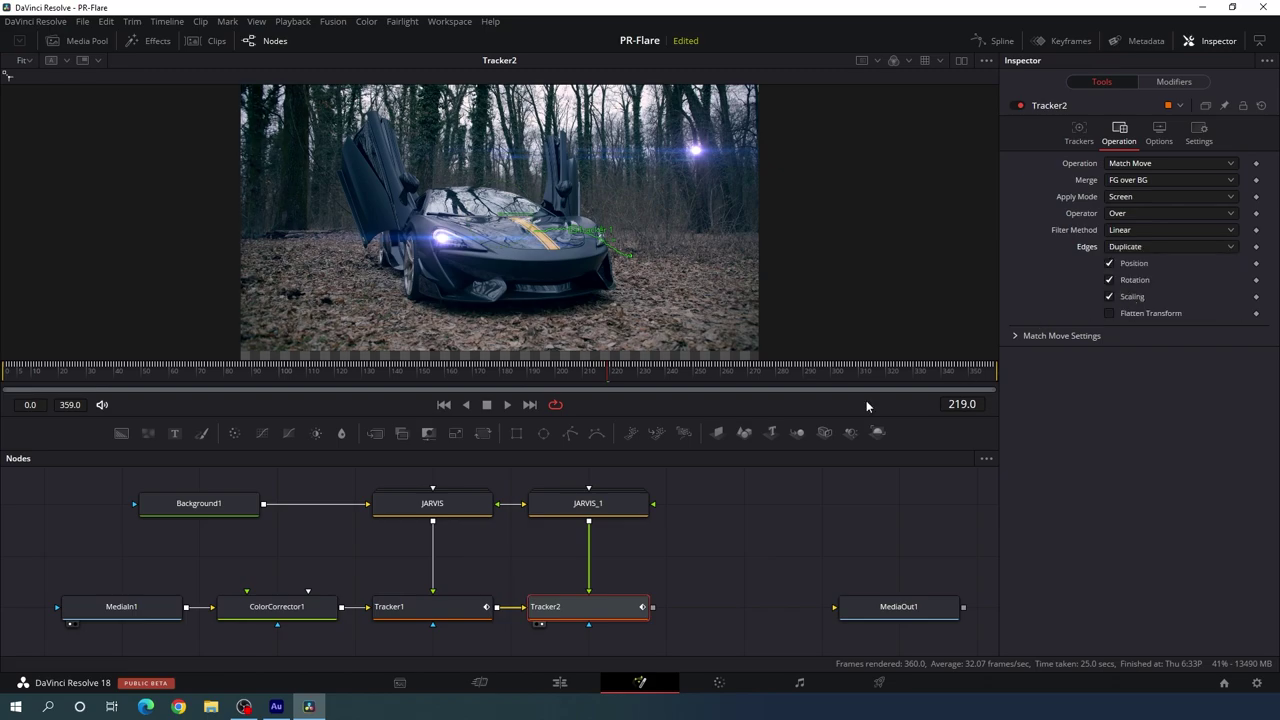
- At frame 359, place JARVIS_1's light on the second headlight, at about X 0.56, Y 0.46, and check the flare across the clip
{"action": "left_click", "coordinate": [614, 508]}
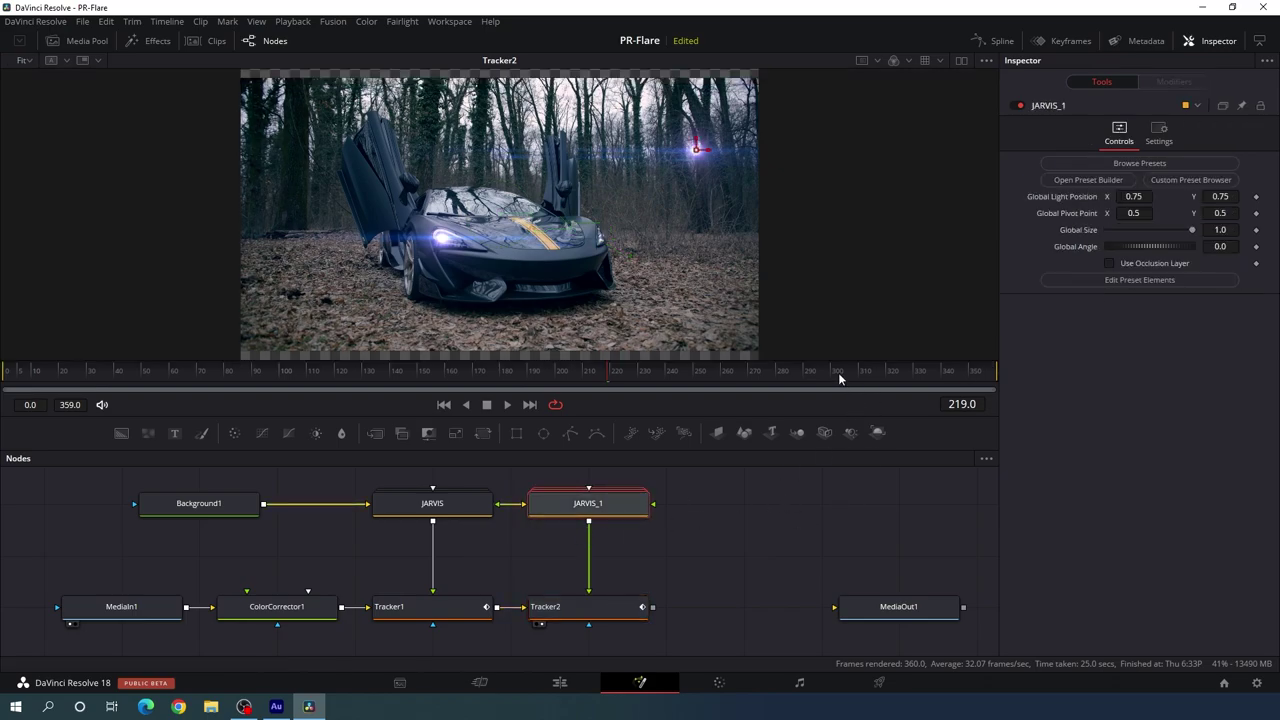
{"action": "left_click", "coordinate": [988, 374]}
{"action": "left_click_drag", "start_coordinate": [745, 175], "coordinate": [629, 253]}
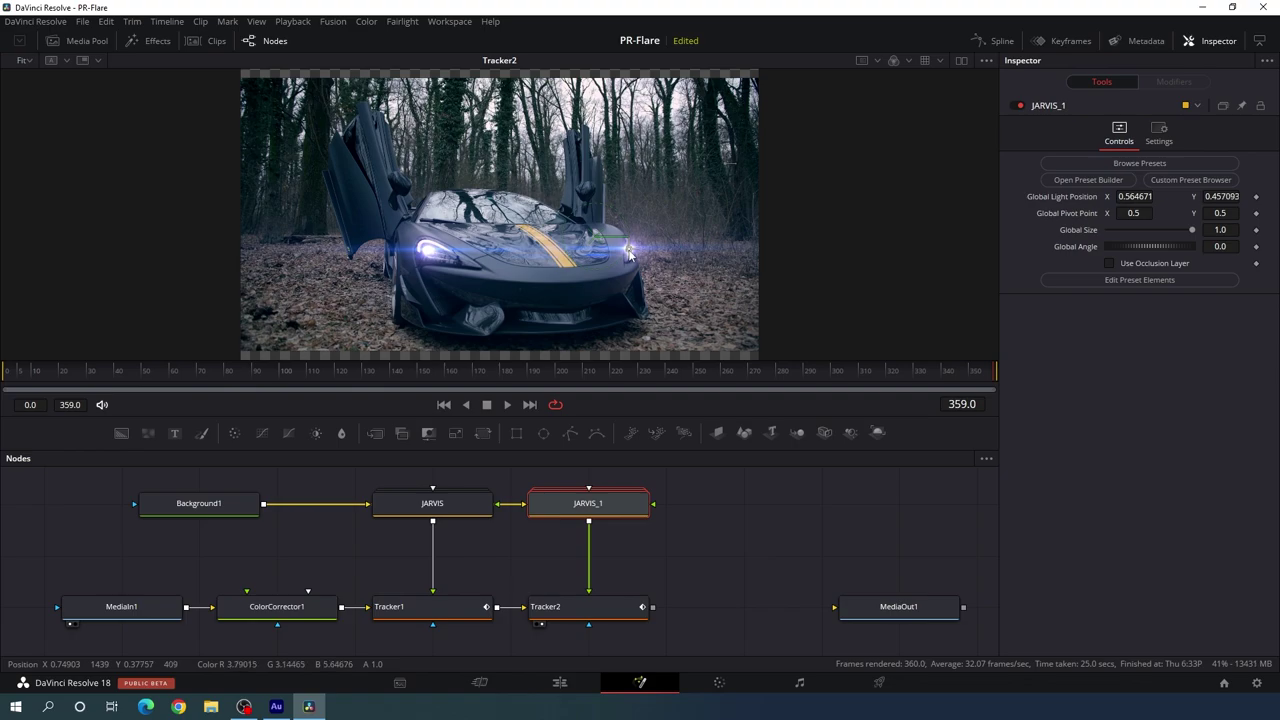
{"action": "left_click", "coordinate": [718, 556]}
{"action": "left_click", "coordinate": [202, 376]}
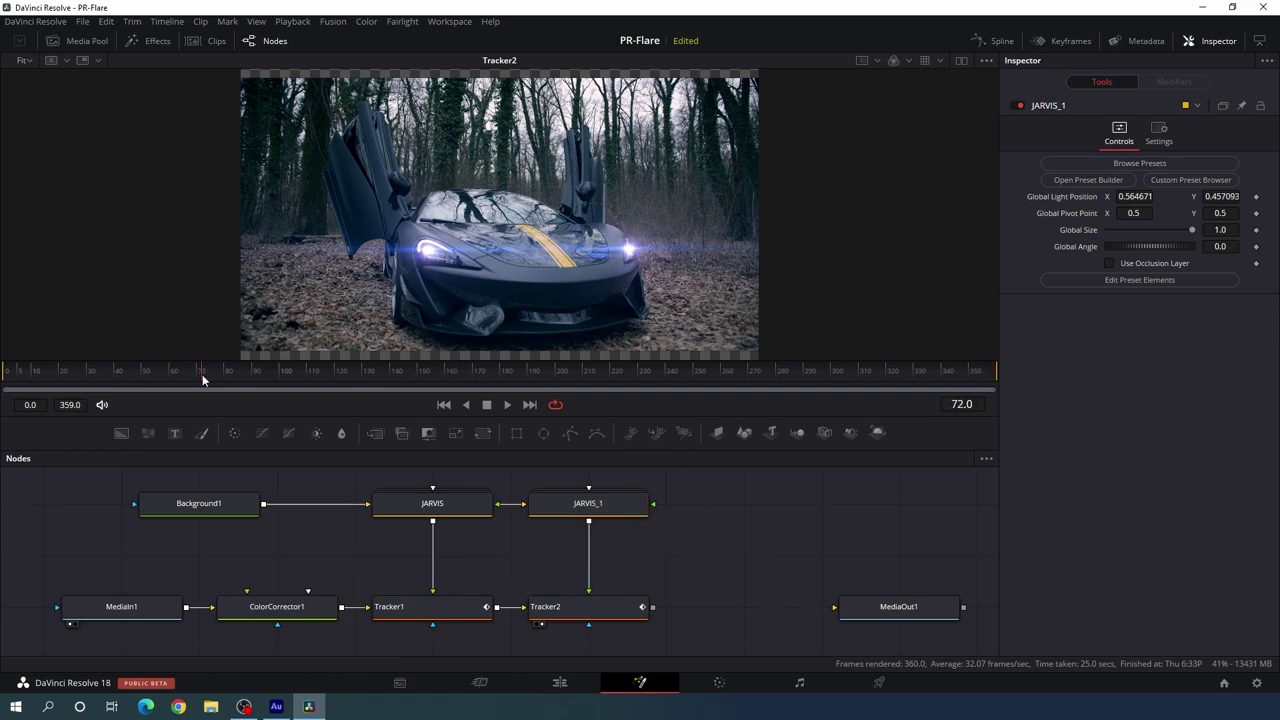
{"action": "left_click_drag", "start_coordinate": [202, 378], "coordinate": [693, 377]}
{"action": "mouse_move", "coordinate": [709, 376]}
{"action": "left_mouse_down"}
{"action": "mouse_move", "coordinate": [960, 371]}
{"action": "mouse_move", "coordinate": [712, 376]}
{"action": "left_mouse_up"}
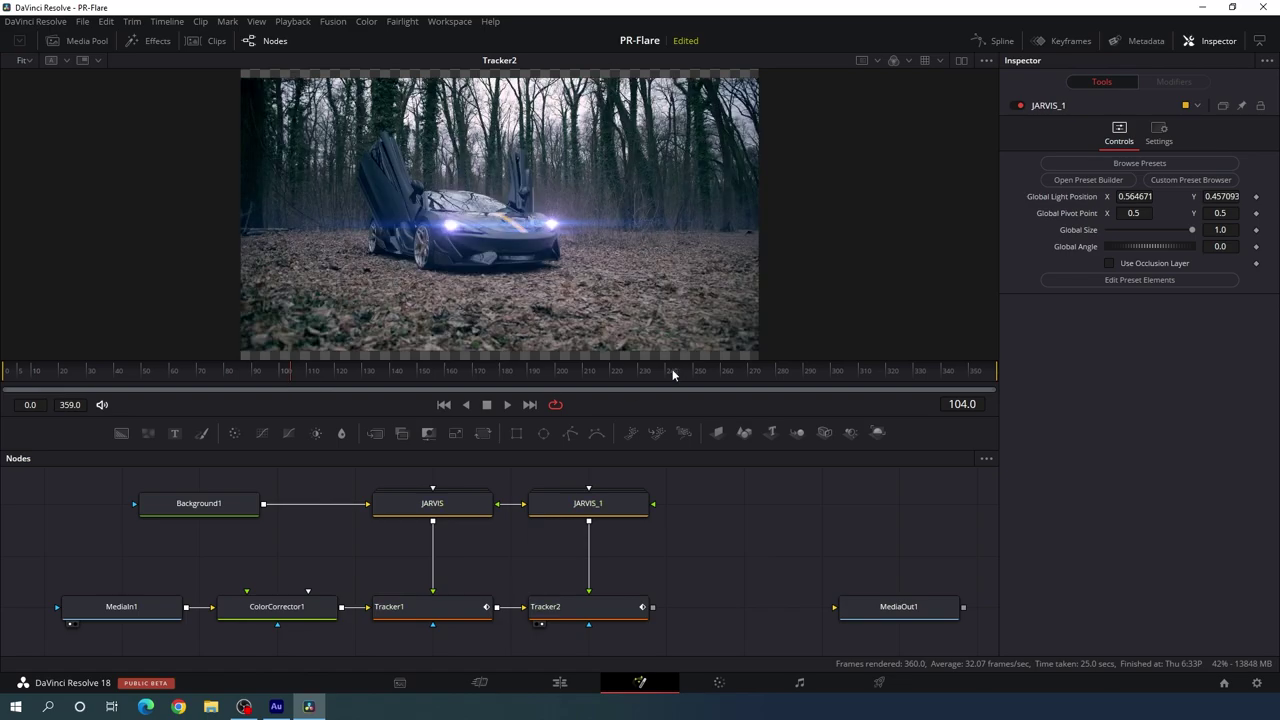
- Add a second Color Corrector node after Tracker2, connect Tracker2's output to it and show it in the viewer
{"action": "left_click_drag", "start_coordinate": [733, 498], "coordinate": [702, 477]}
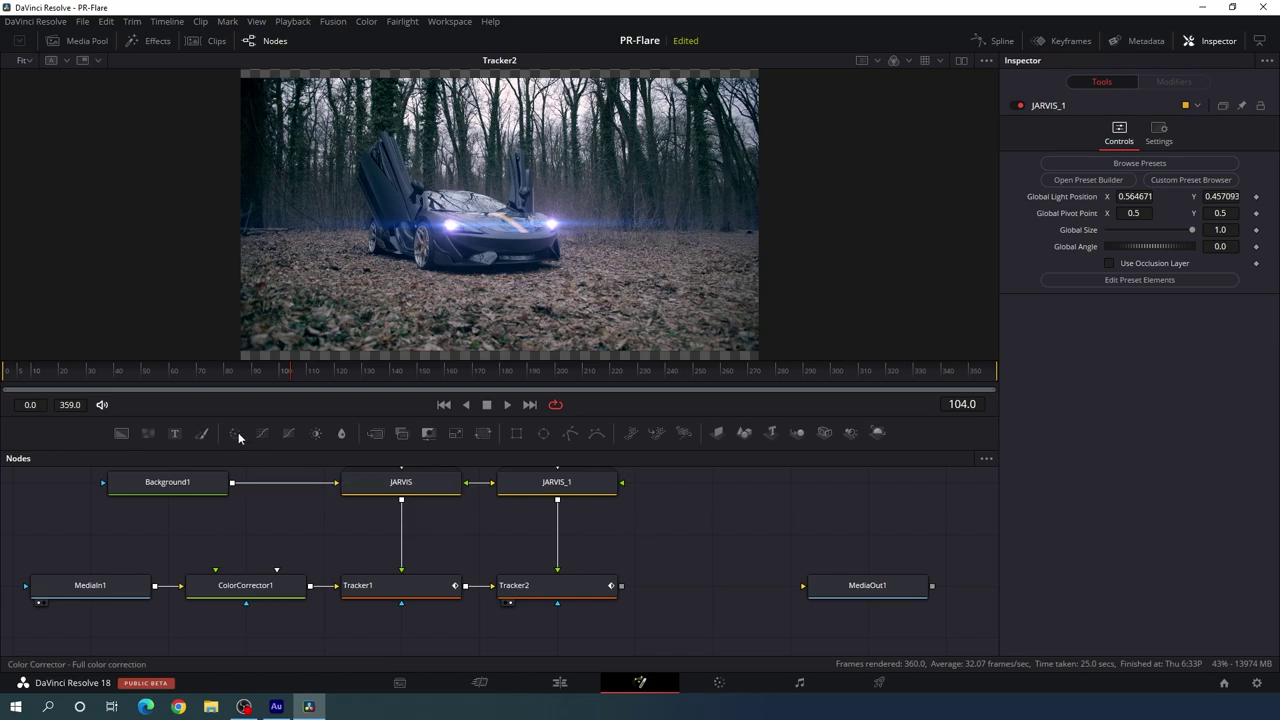
{"action": "left_click_drag", "start_coordinate": [238, 437], "coordinate": [712, 536]}
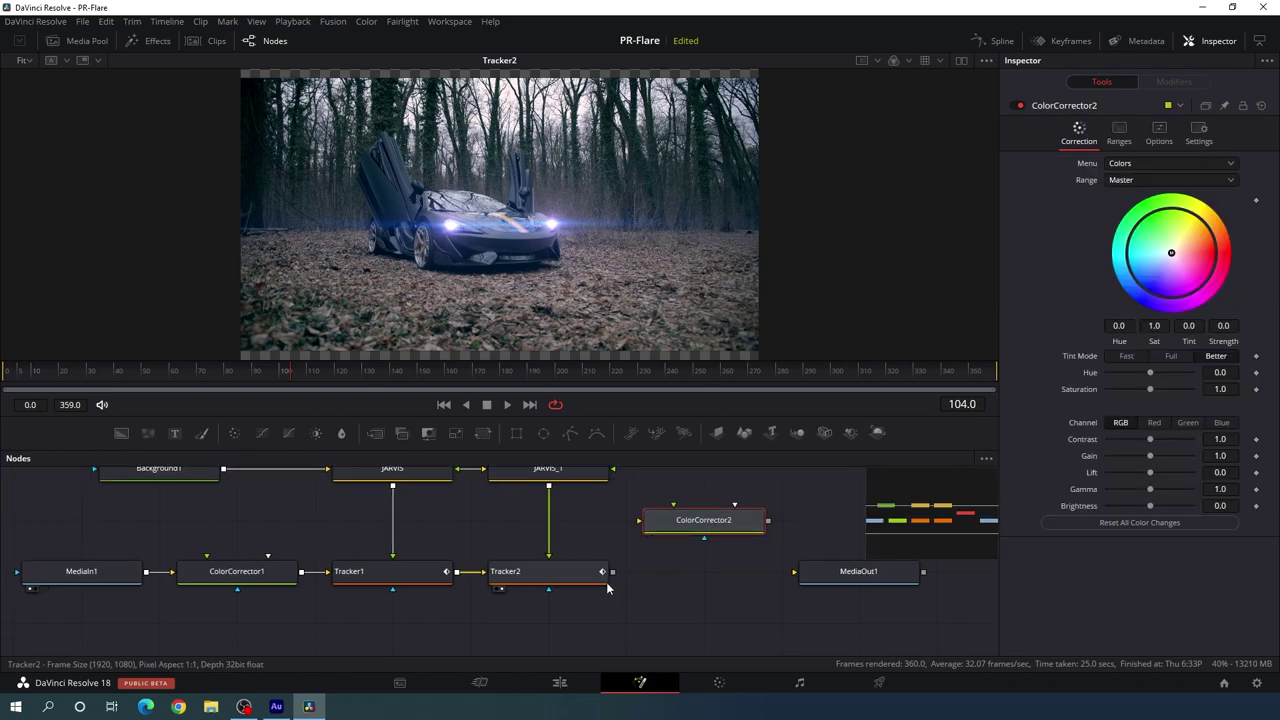
{"action": "left_click_drag", "start_coordinate": [612, 571], "coordinate": [711, 582]}
{"action": "key", "text": "1"}
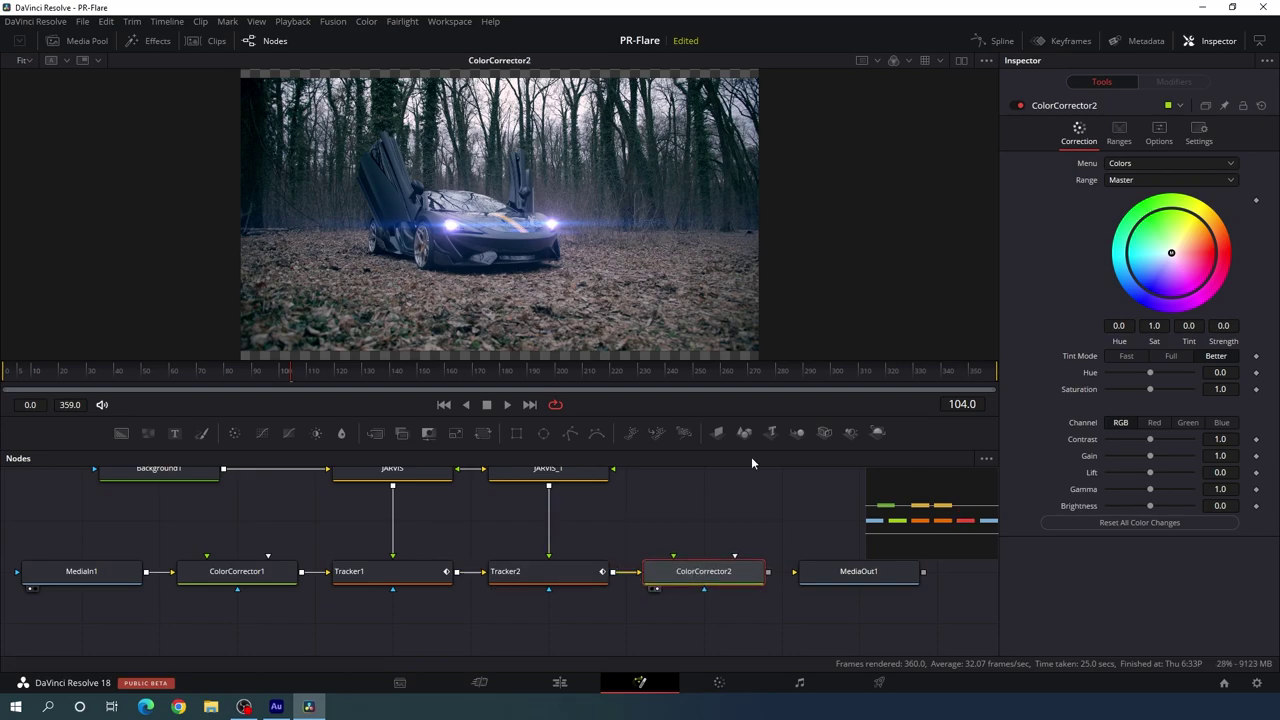
- Raise the master saturation of ColorCorrector2 to strengthen the colors of the whole composite
{"action": "left_click_drag", "start_coordinate": [1150, 389], "coordinate": [1172, 389]}
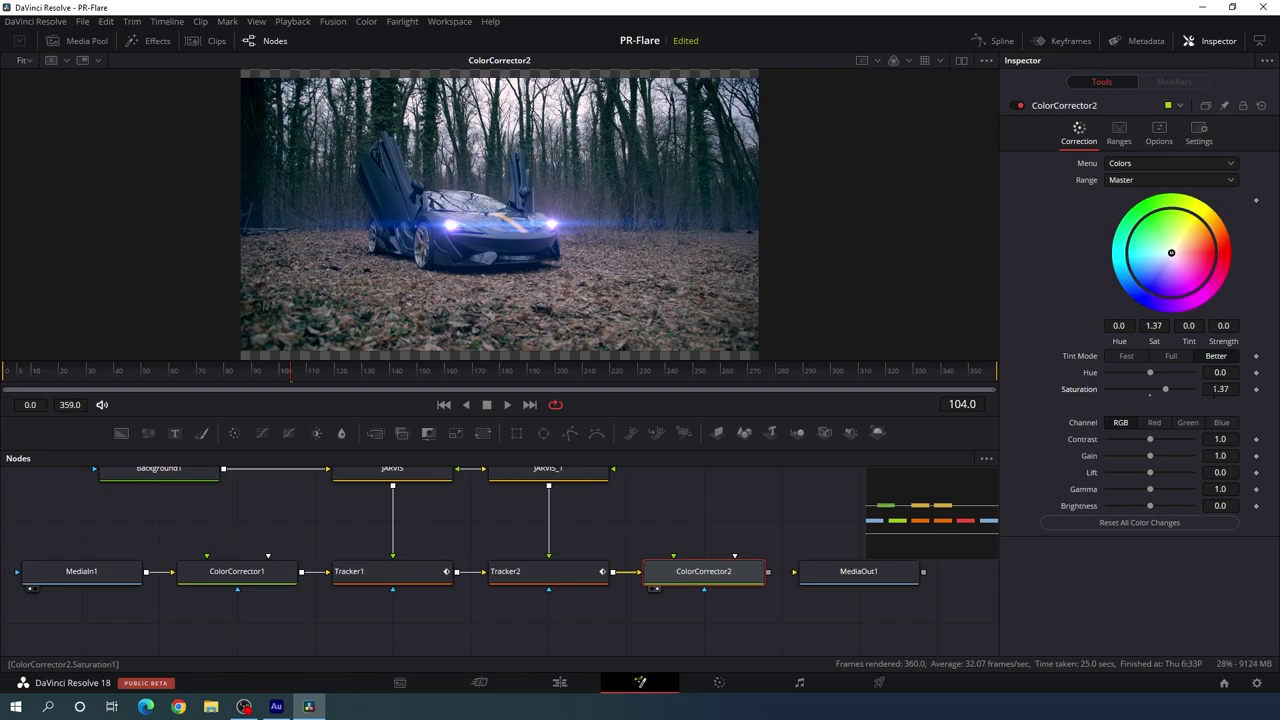
{"action": "left_click", "coordinate": [1215, 389]}
{"action": "key", "text": "Return"}
- Connect ColorCorrector2's output to MediaOut1 and switch to the Edit page
{"action": "left_click", "coordinate": [237, 571]}
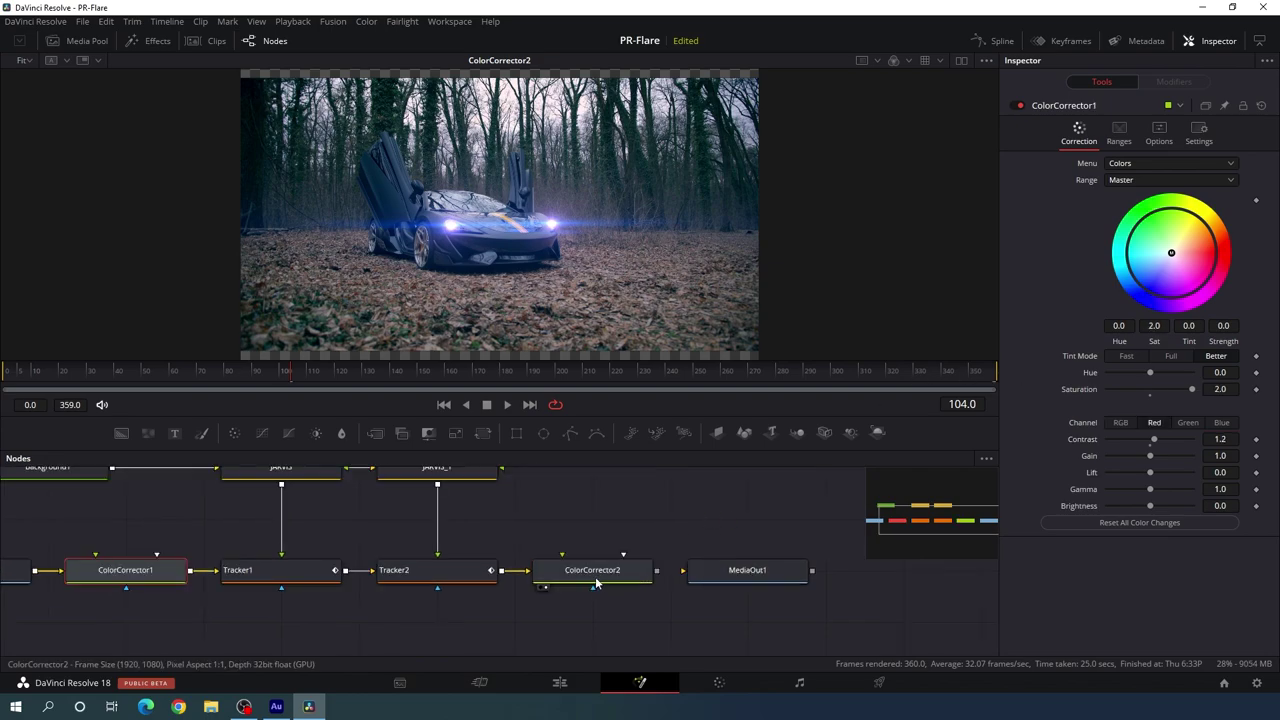
{"action": "left_click_drag", "start_coordinate": [658, 576], "coordinate": [750, 570]}
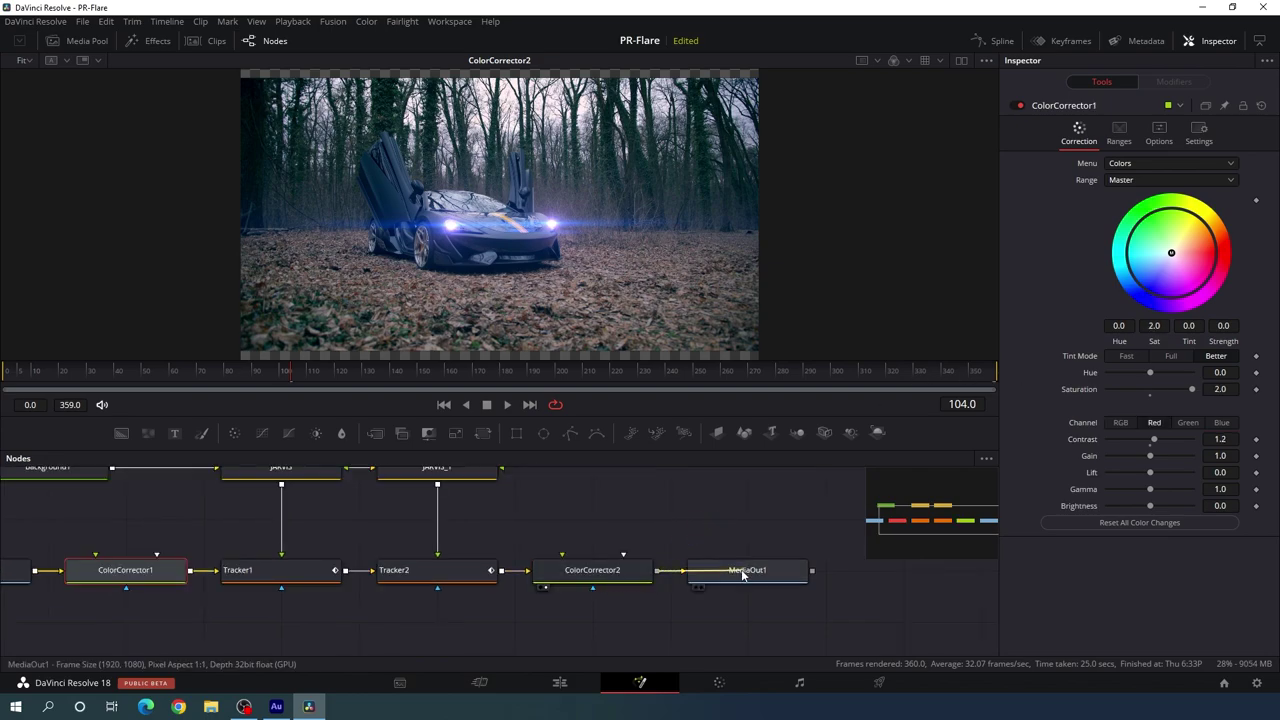
{"action": "left_click", "coordinate": [562, 683]}
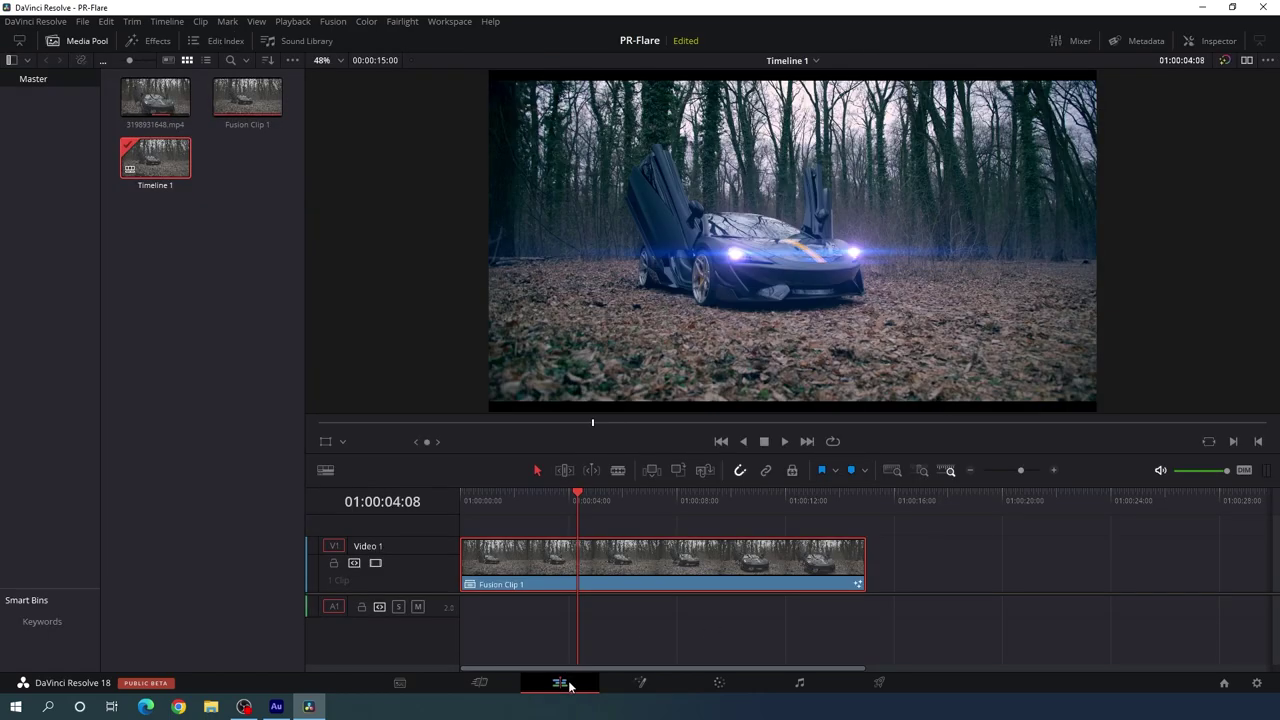
- Check the clip further along the timeline and set the timeline's output blanking to 2.35
{"action": "left_click_drag", "start_coordinate": [578, 500], "coordinate": [733, 502]}
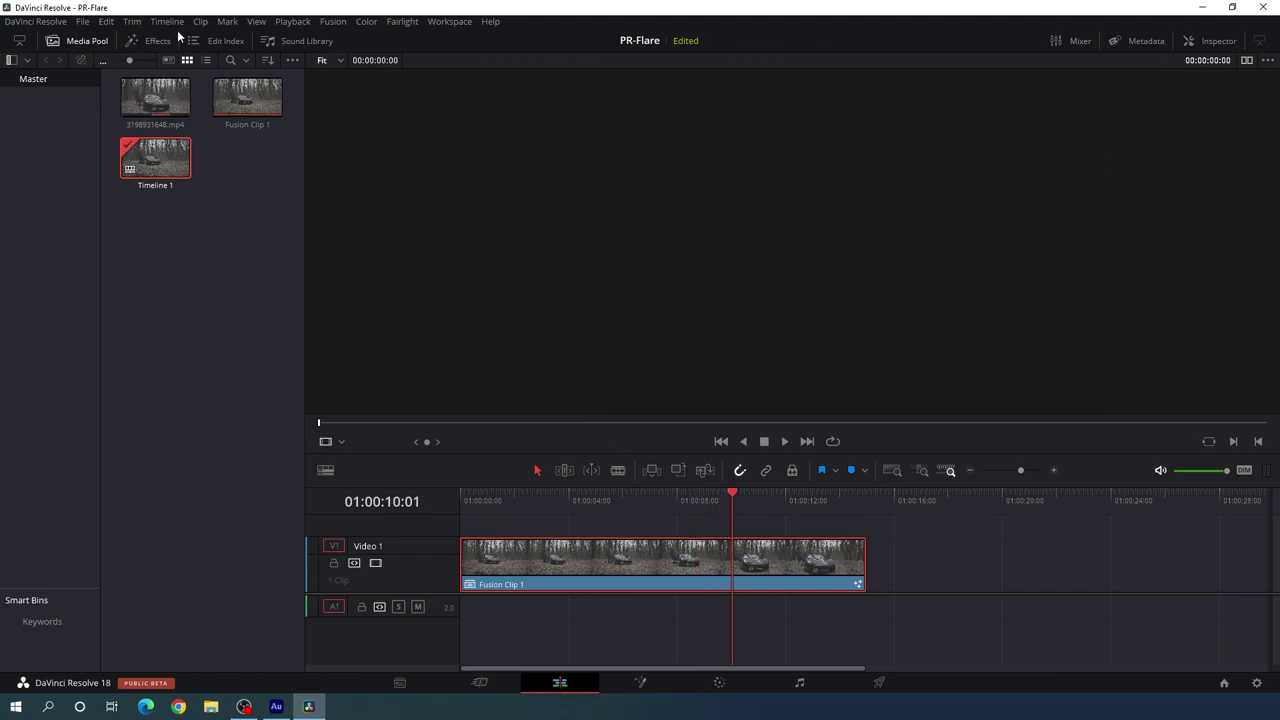
{"action": "left_click", "coordinate": [167, 21]}
{"action": "mouse_move", "coordinate": [232, 564]}
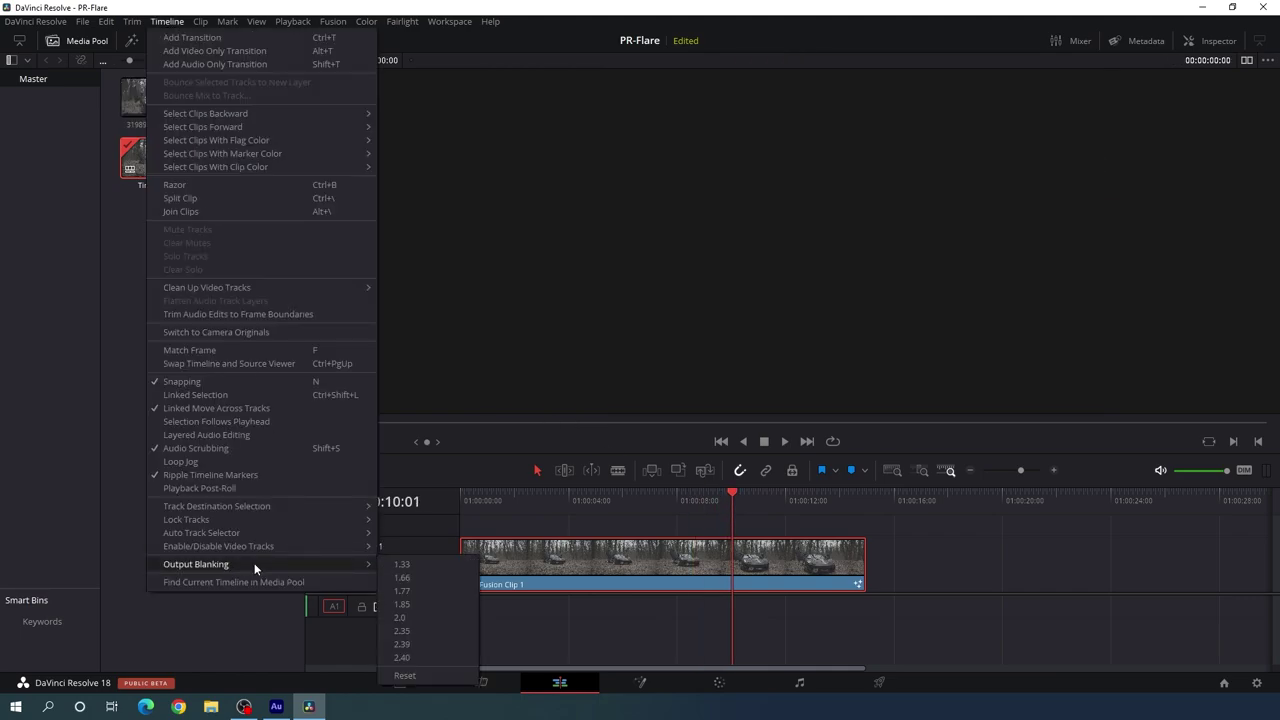
{"action": "left_click", "coordinate": [431, 632]}
- Play the finished clip full screen from the start of the timeline
{"action": "left_click_drag", "start_coordinate": [636, 497], "coordinate": [452, 493]}
{"action": "left_click", "coordinate": [836, 441]}
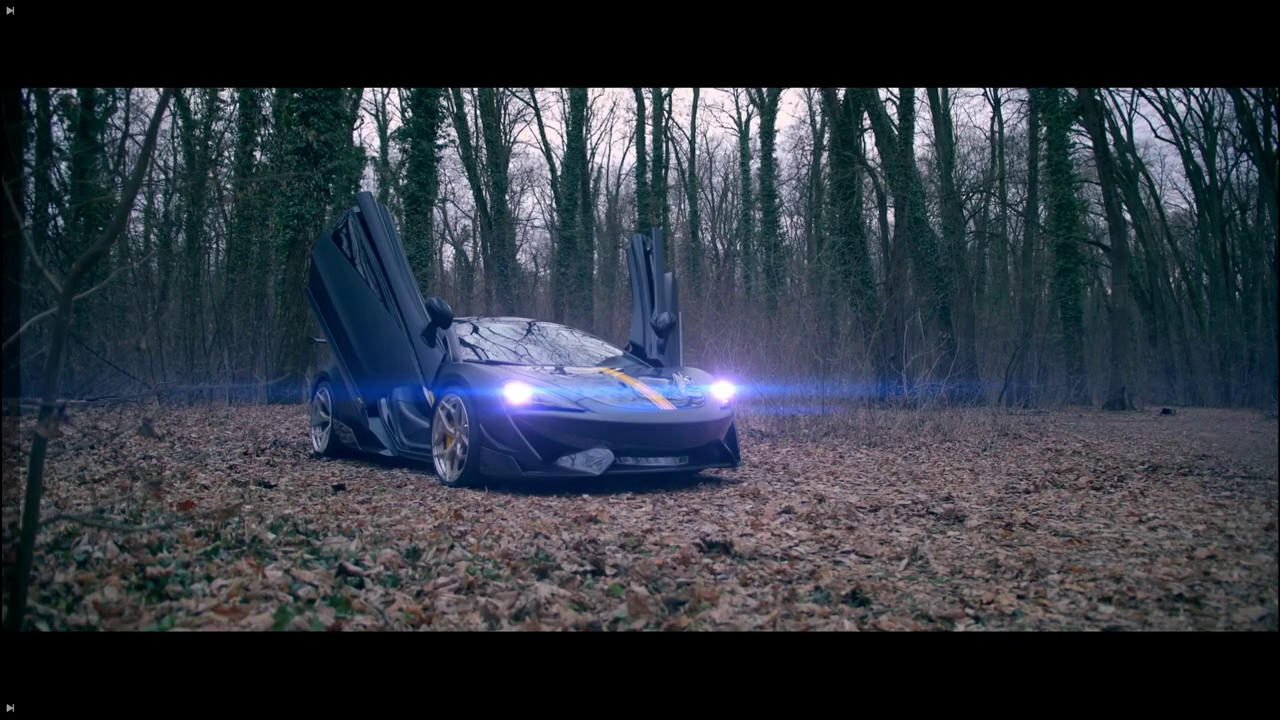
{"action": "key", "text": "space"}
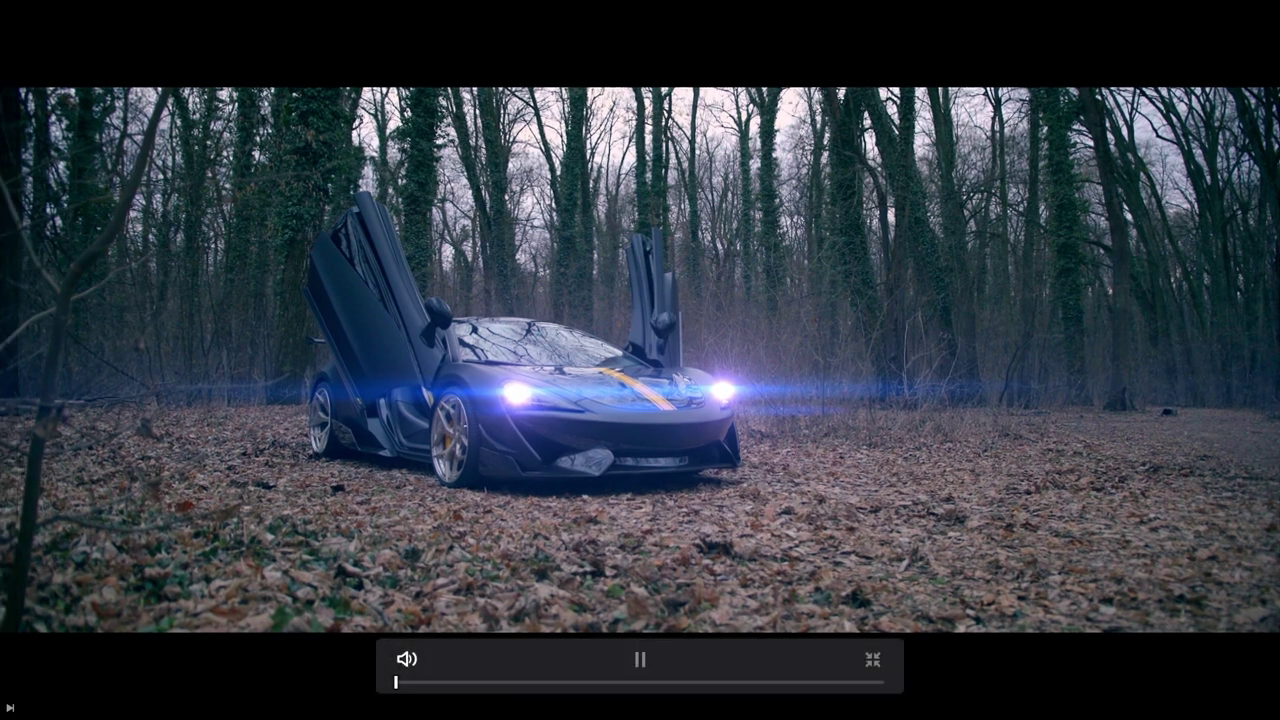